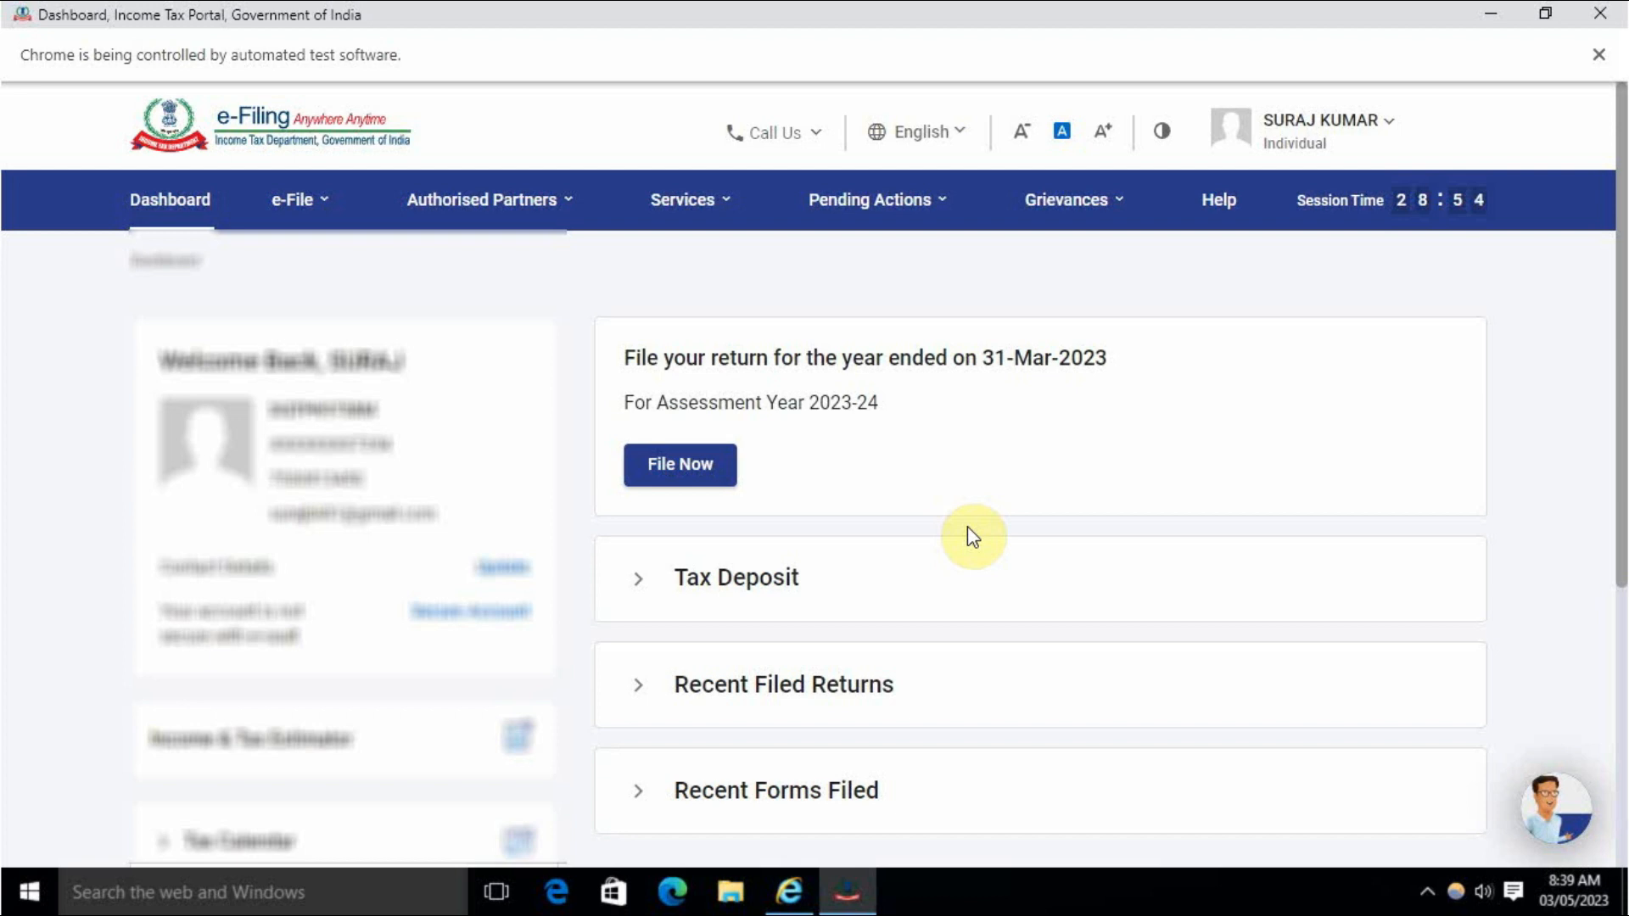
Start a New Payment under e-File > e-Pay Tax and scroll to the 26 QB card.
{"action": "scroll", "coordinate": [967, 526], "scroll_direction": "up", "scroll_amount": 5}
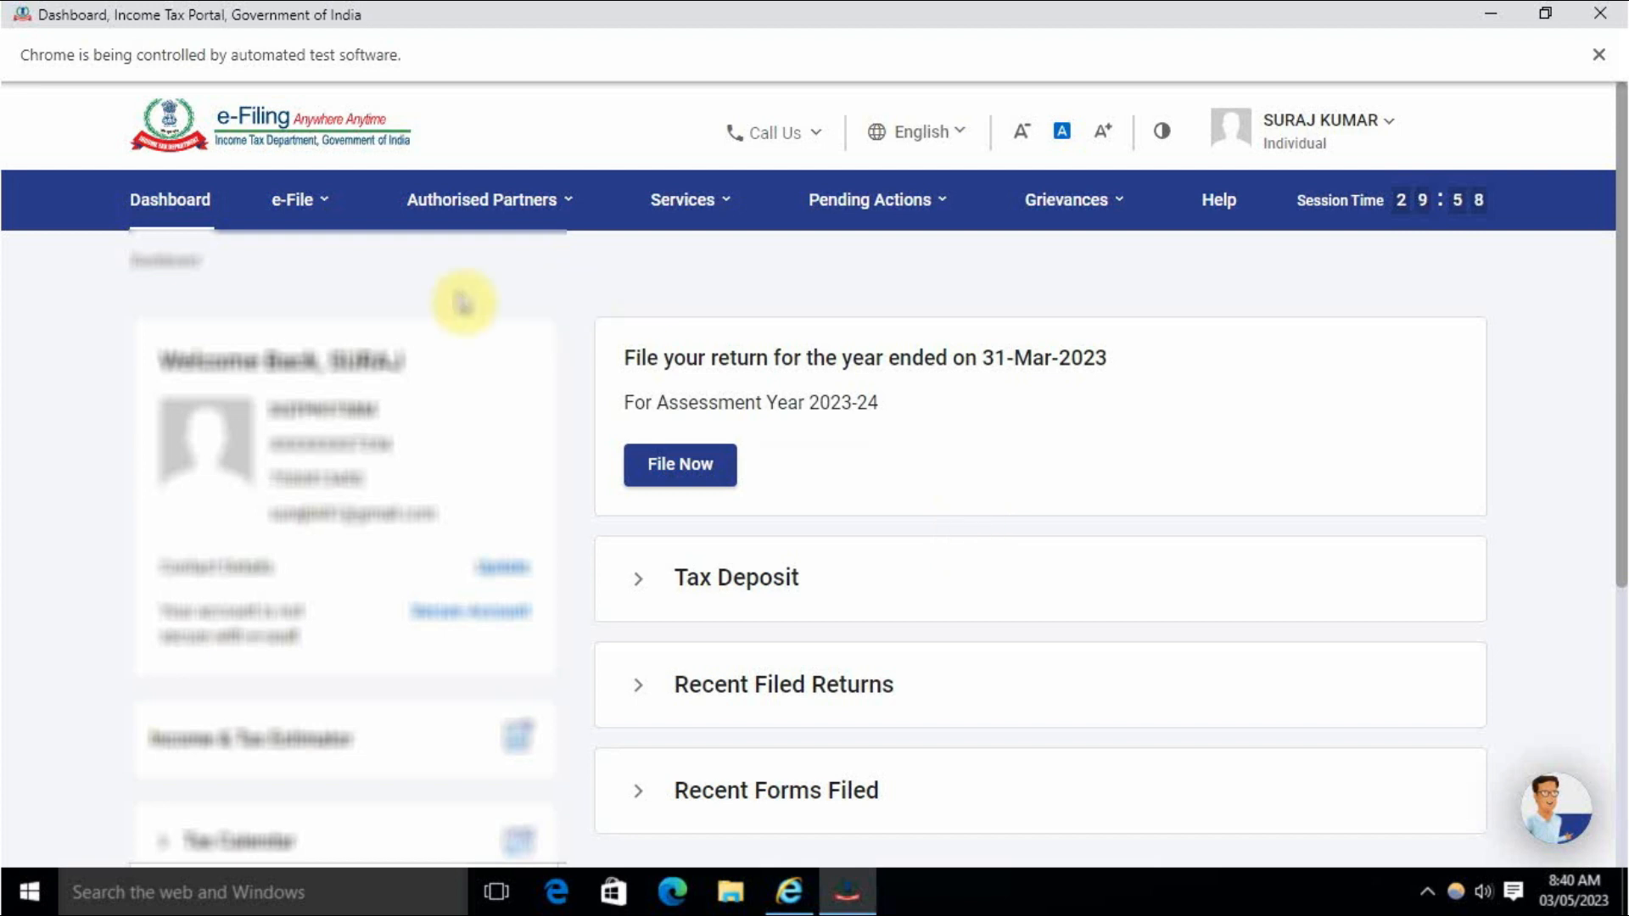
{"action": "left_click", "coordinate": [325, 209]}
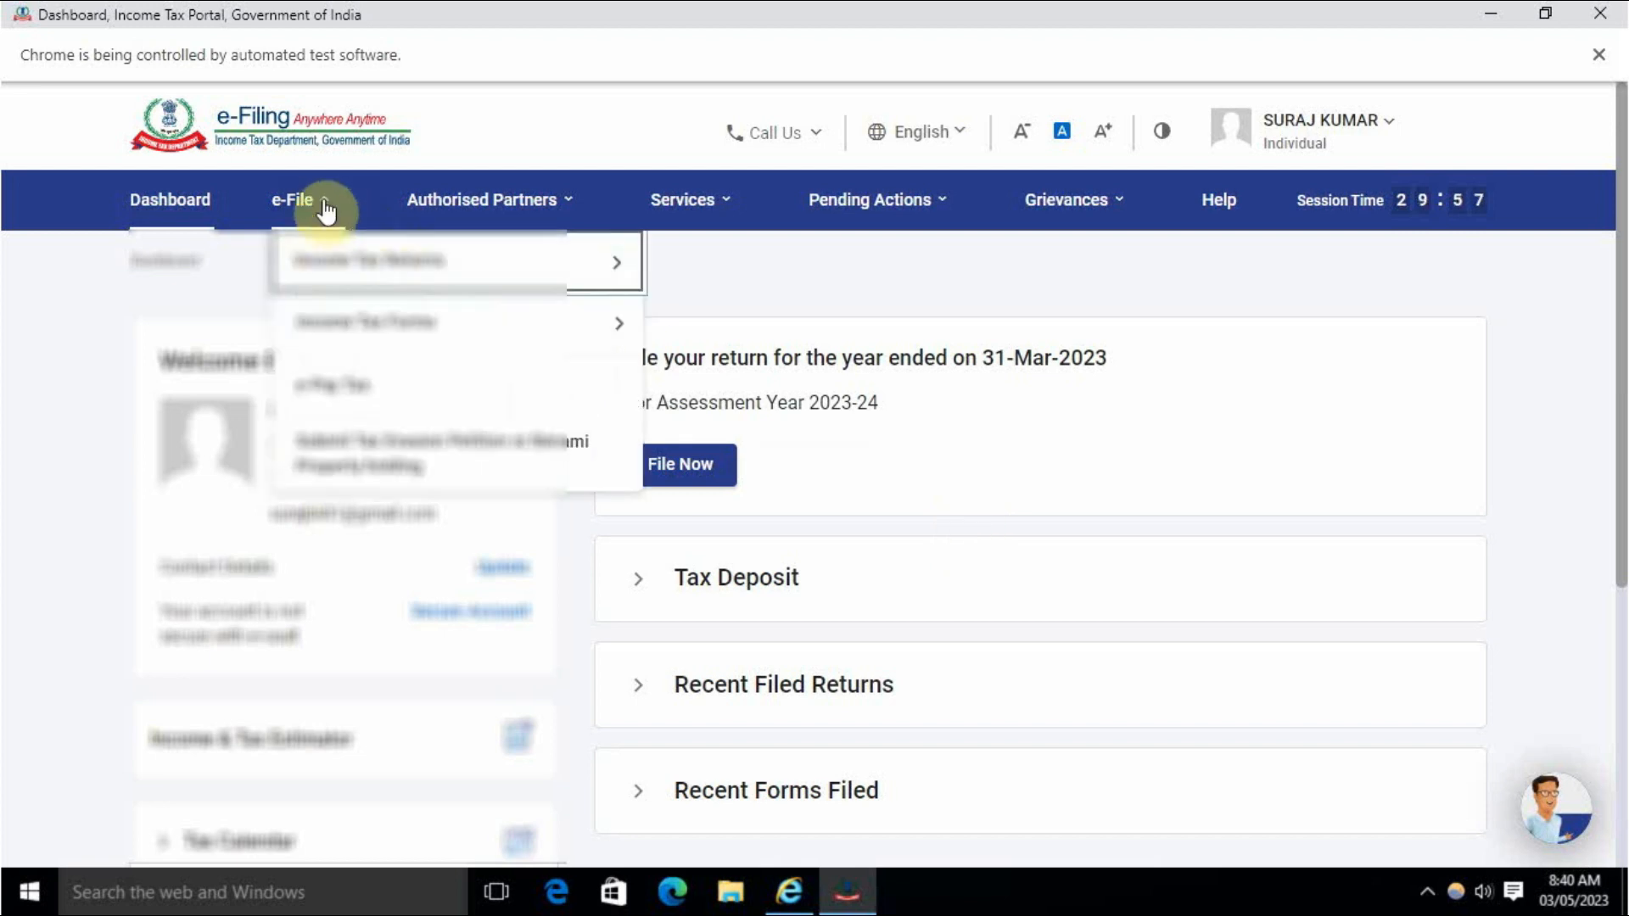
{"action": "left_click", "coordinate": [329, 385]}
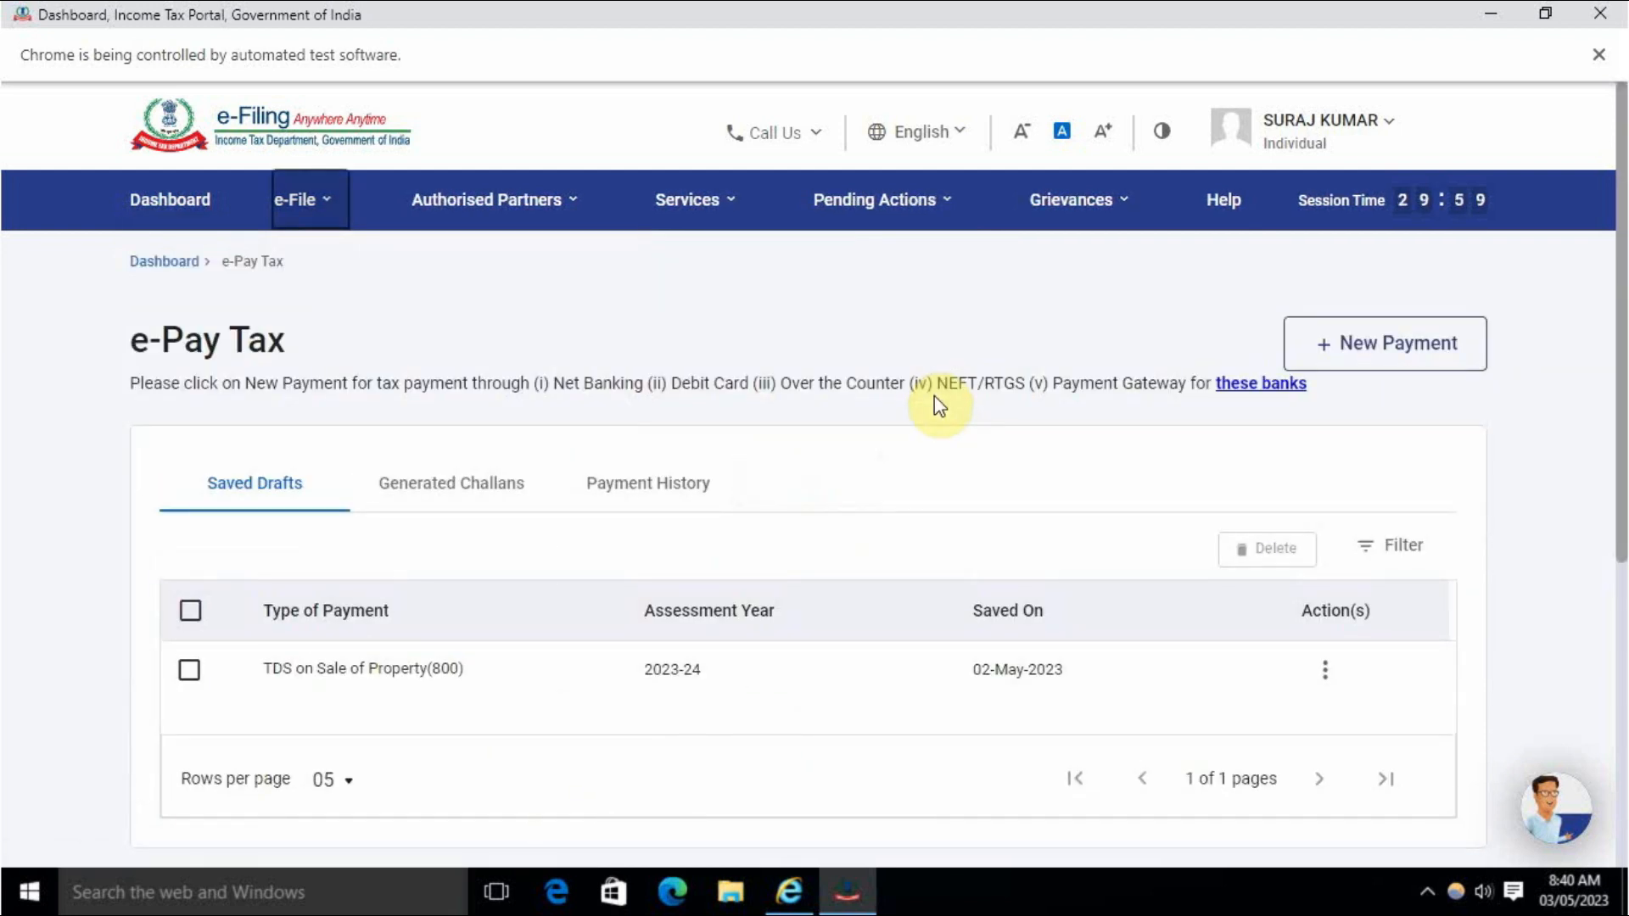
{"action": "left_click", "coordinate": [1392, 348]}
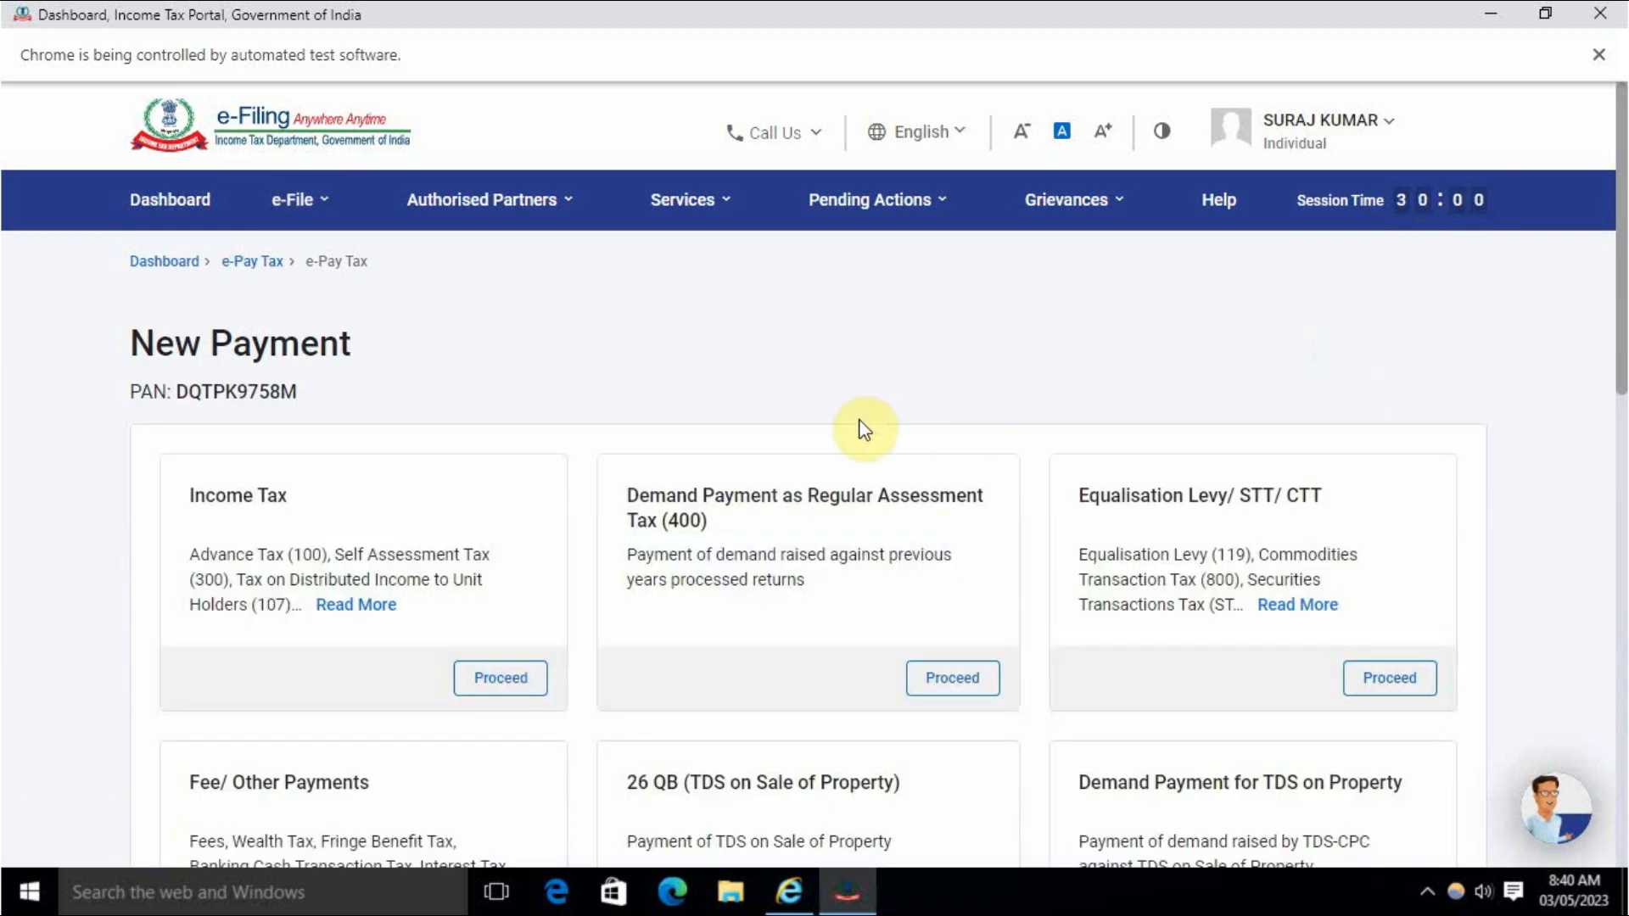
{"action": "scroll", "coordinate": [863, 429], "scroll_direction": "down", "scroll_amount": 8}
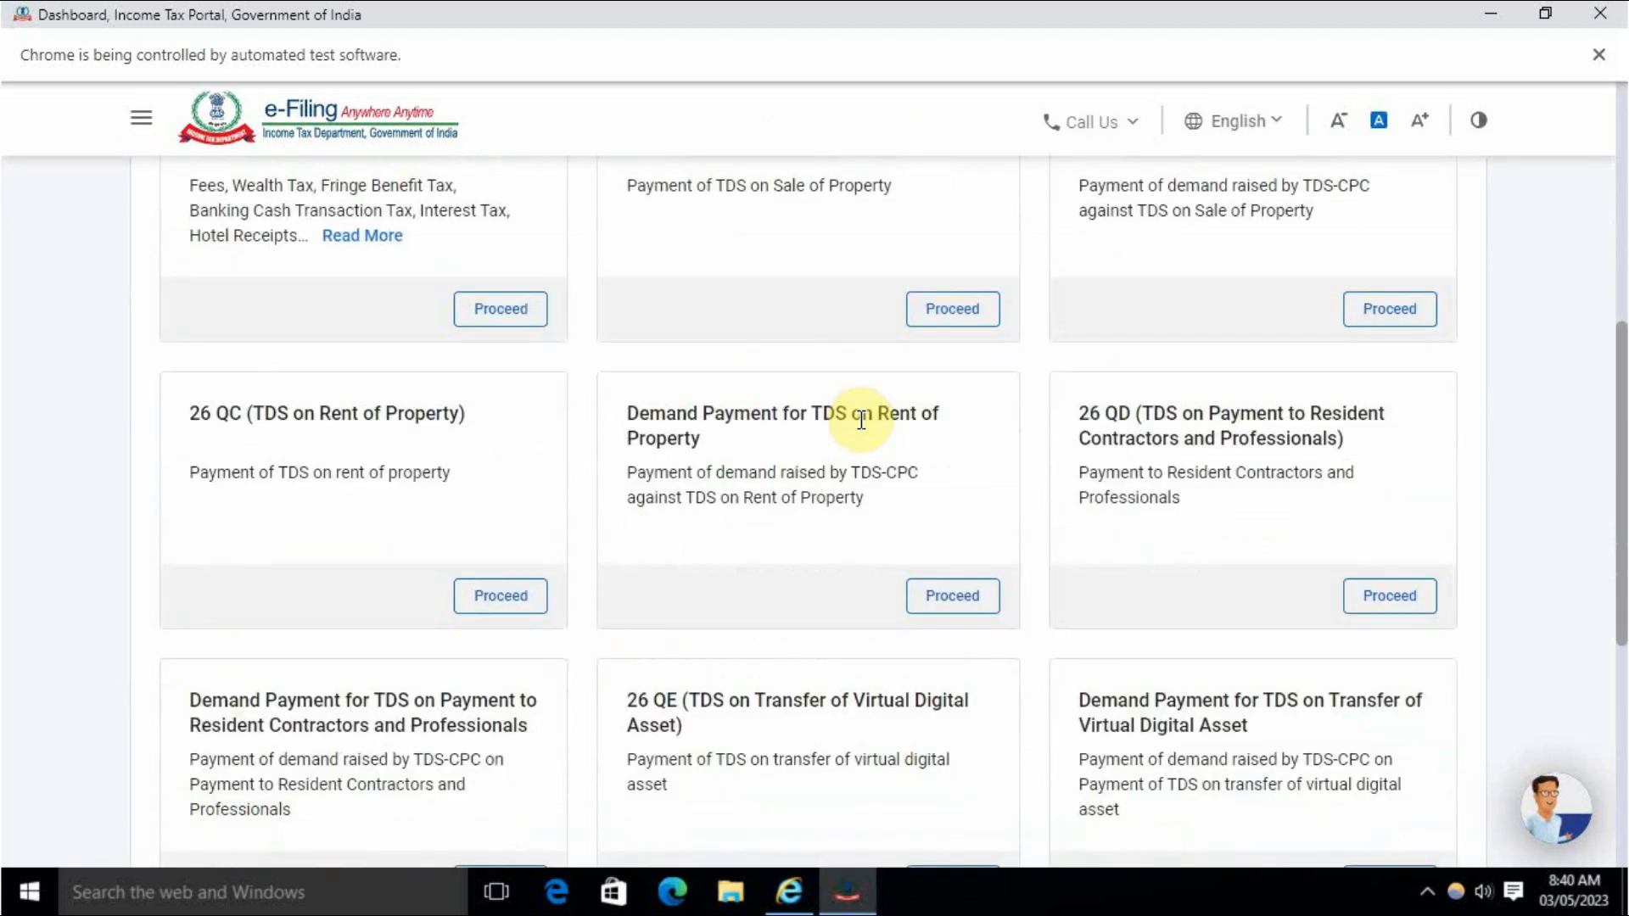
{"action": "scroll", "coordinate": [861, 419], "scroll_direction": "up", "scroll_amount": 3}
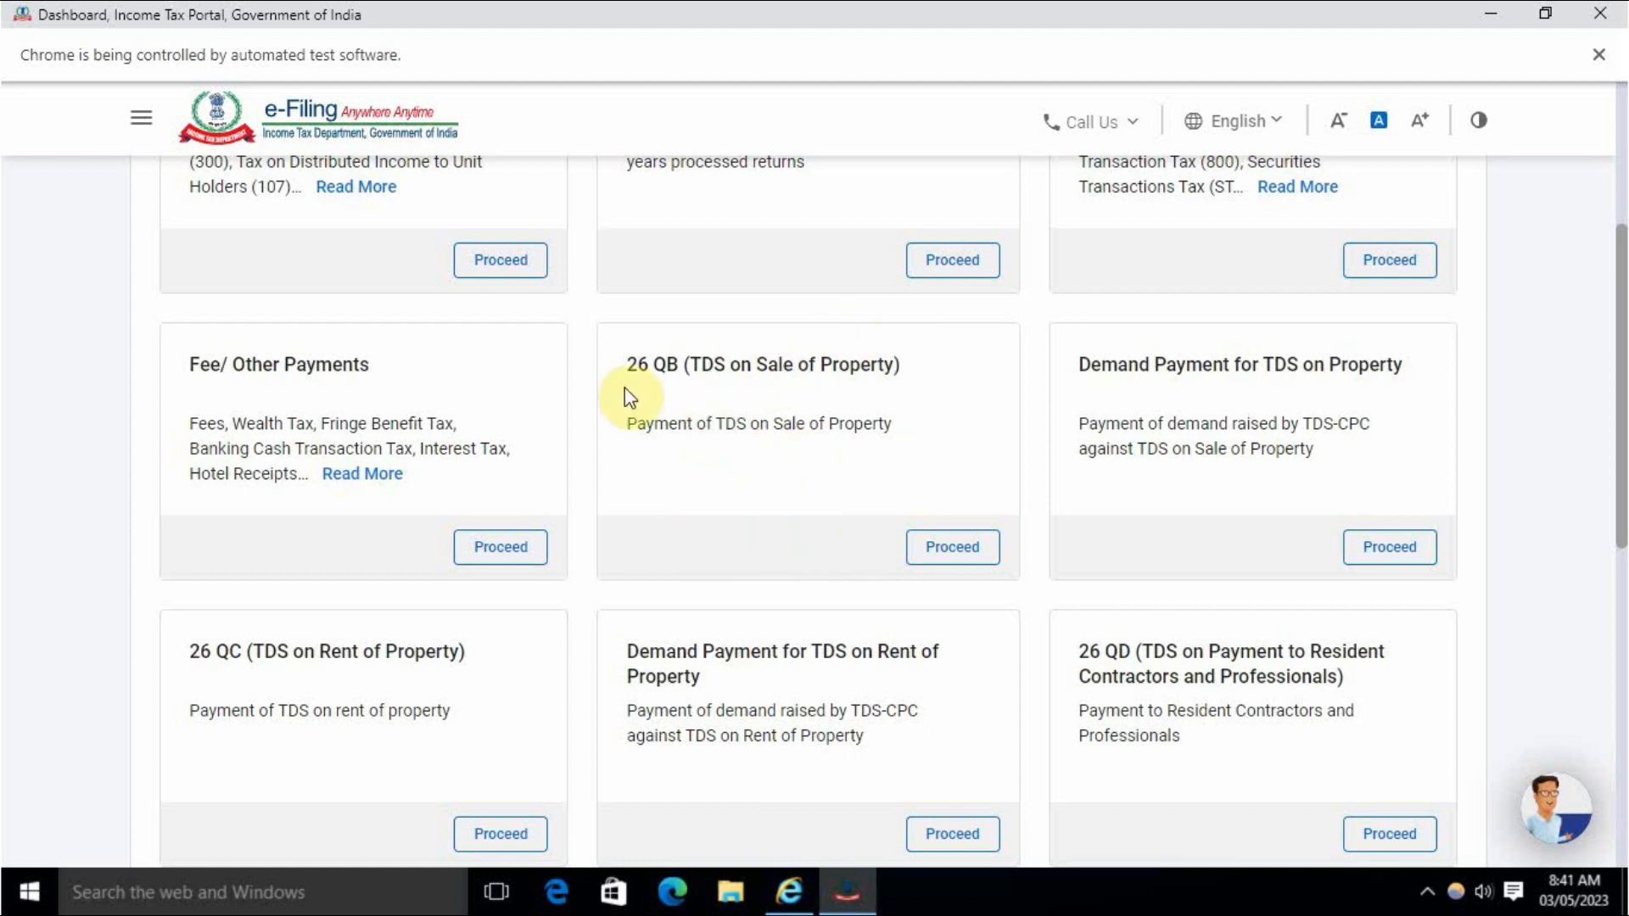
Proceed with 26 QB (TDS on Sale of Property) and mark the seller as Resident.
{"action": "left_click", "coordinate": [980, 553]}
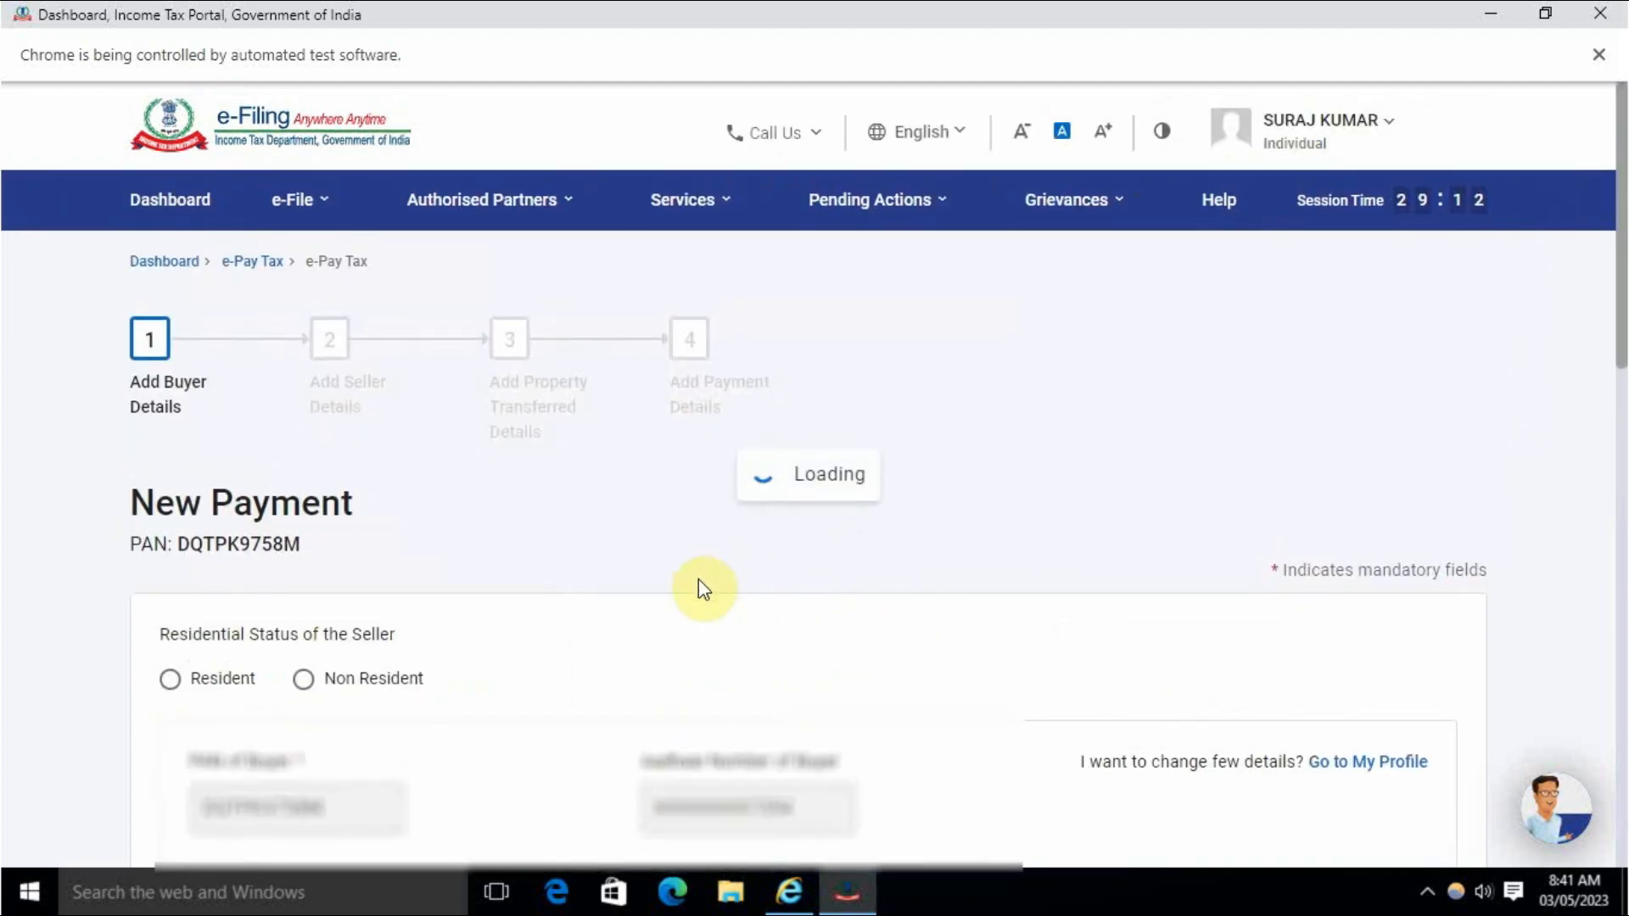
{"action": "scroll", "coordinate": [551, 588], "scroll_direction": "down", "scroll_amount": 5}
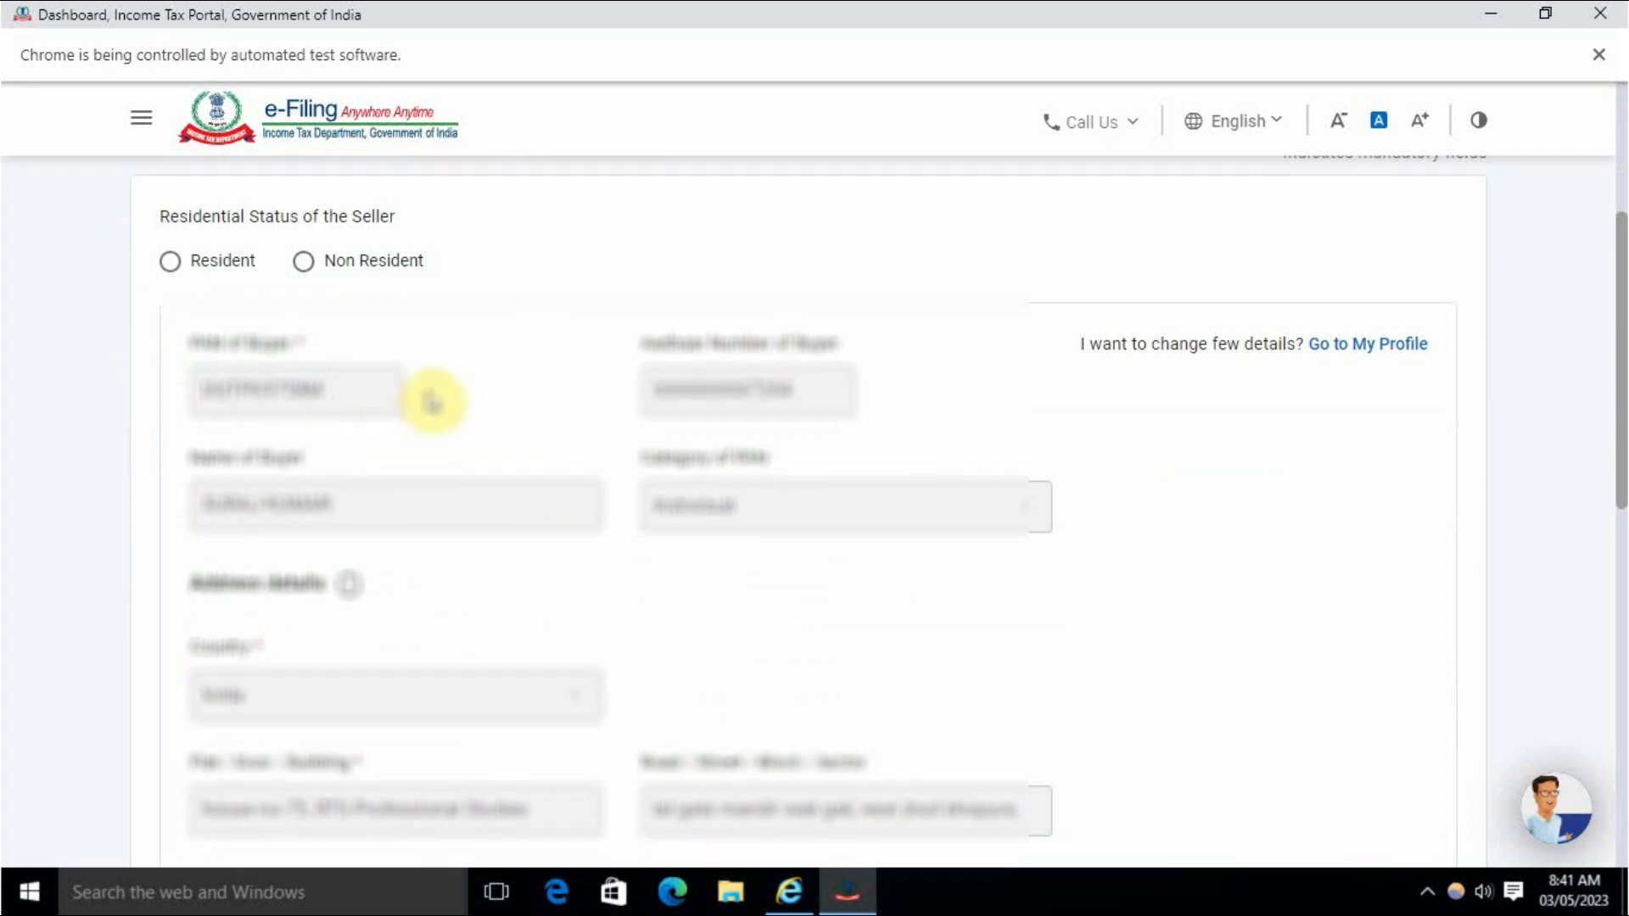
{"action": "scroll", "coordinate": [543, 458], "scroll_direction": "down", "scroll_amount": 10}
{"action": "scroll", "coordinate": [616, 507], "scroll_direction": "up", "scroll_amount": 15}
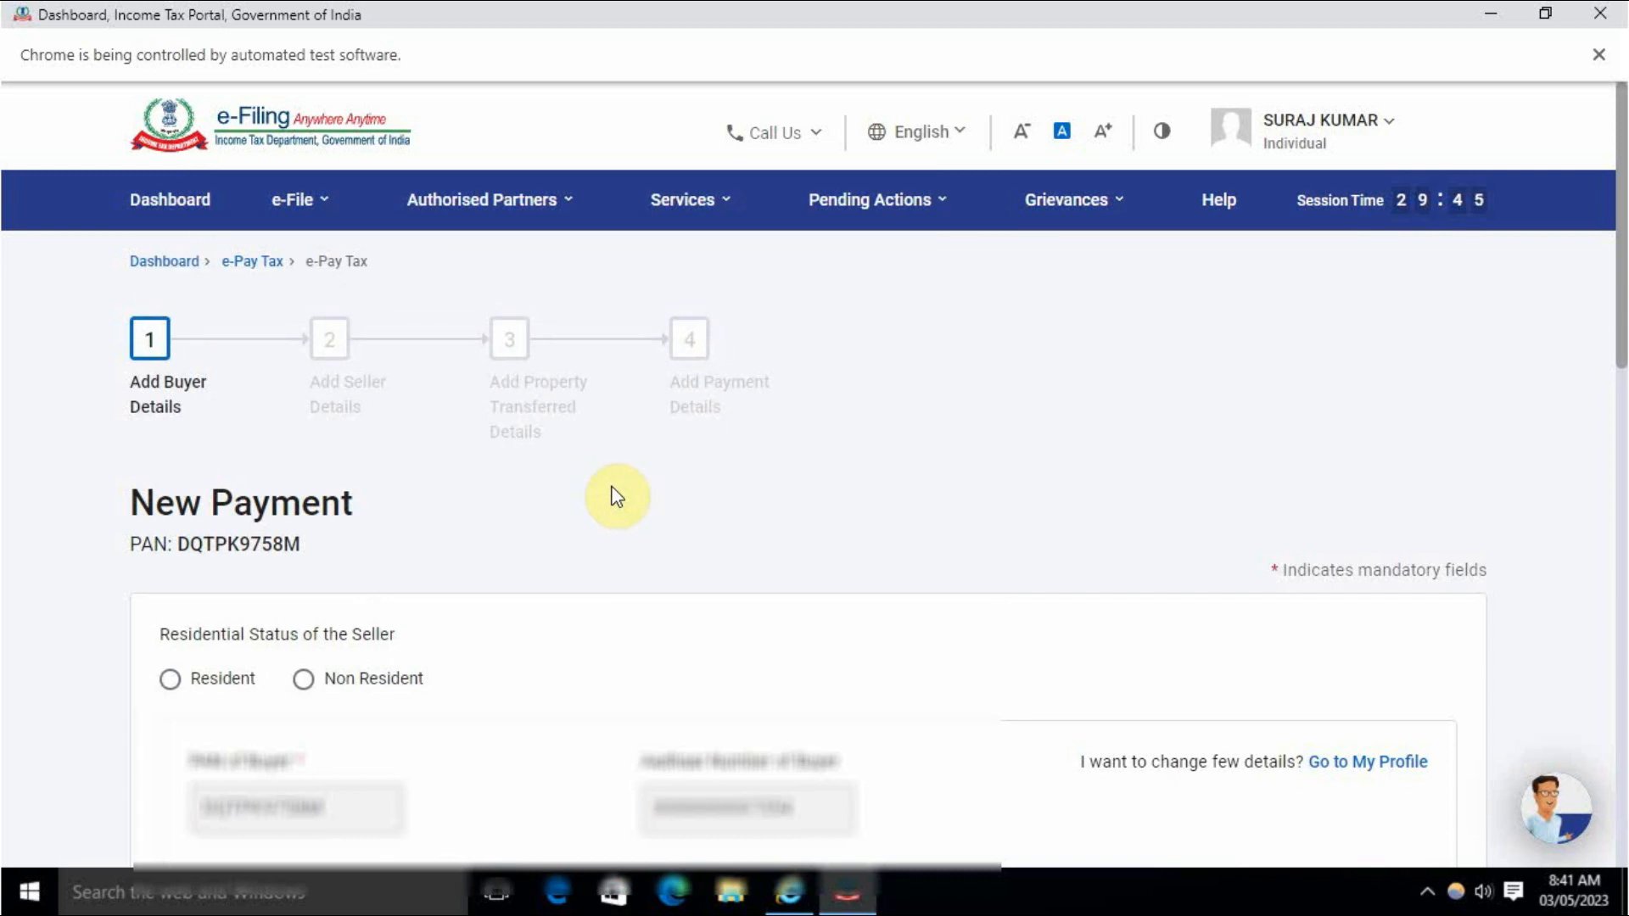
{"action": "scroll", "coordinate": [608, 498], "scroll_direction": "down", "scroll_amount": 2}
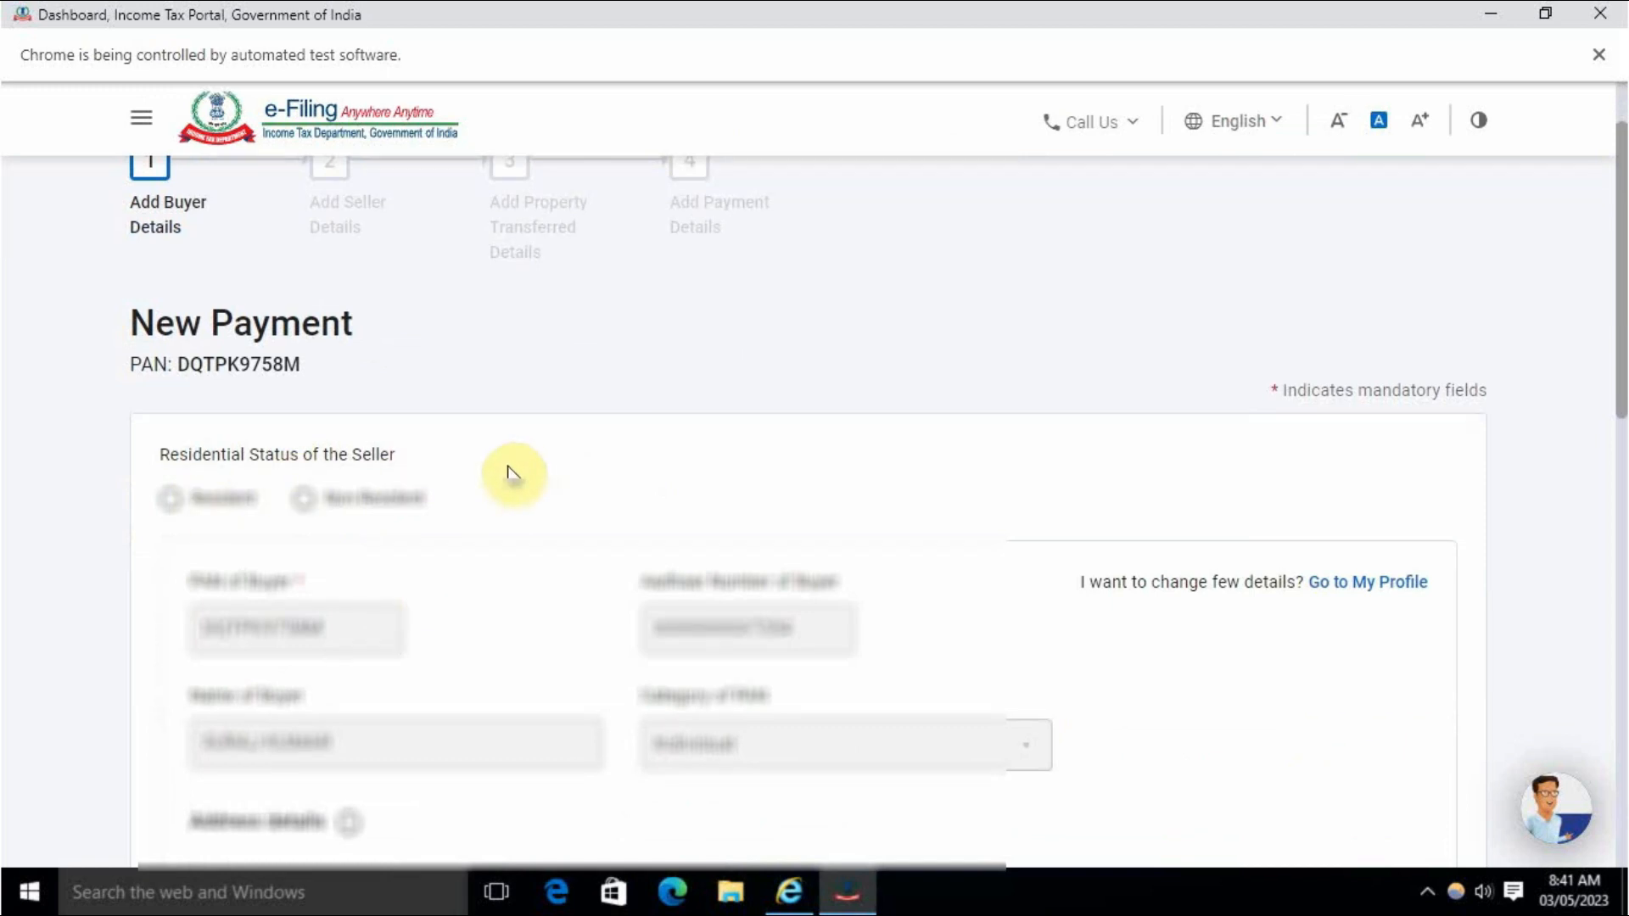
{"action": "left_click", "coordinate": [170, 499]}
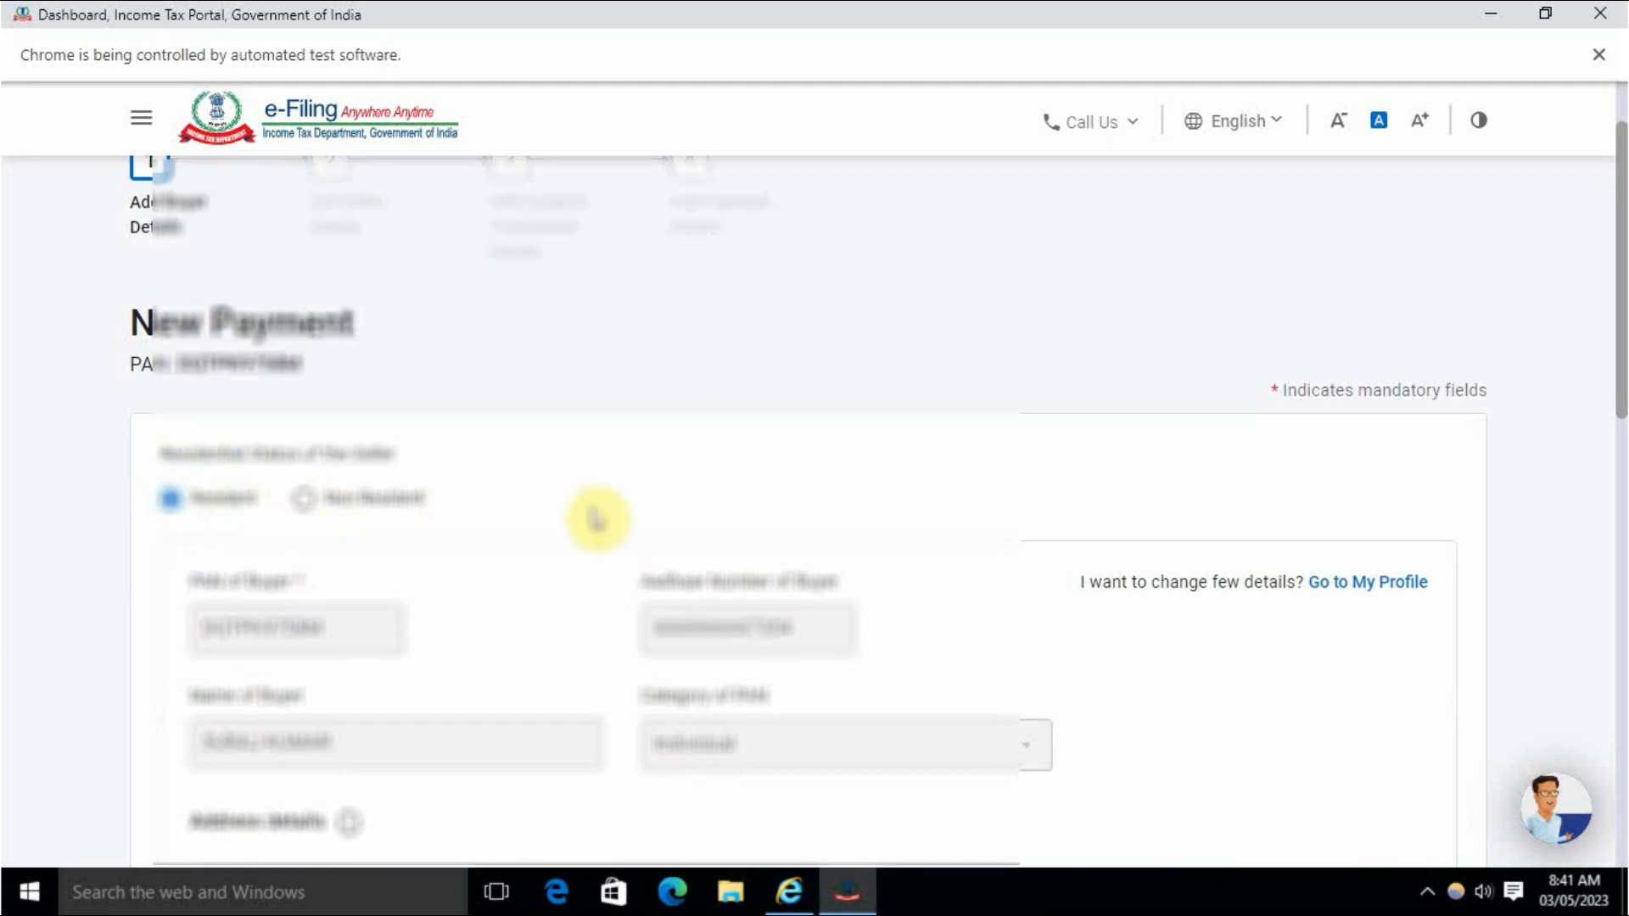
Answer No to more than one buyer and continue to Add Seller Details.
{"action": "scroll", "coordinate": [653, 611], "scroll_direction": "down", "scroll_amount": 4}
{"action": "scroll", "coordinate": [390, 538], "scroll_direction": "up", "scroll_amount": 4}
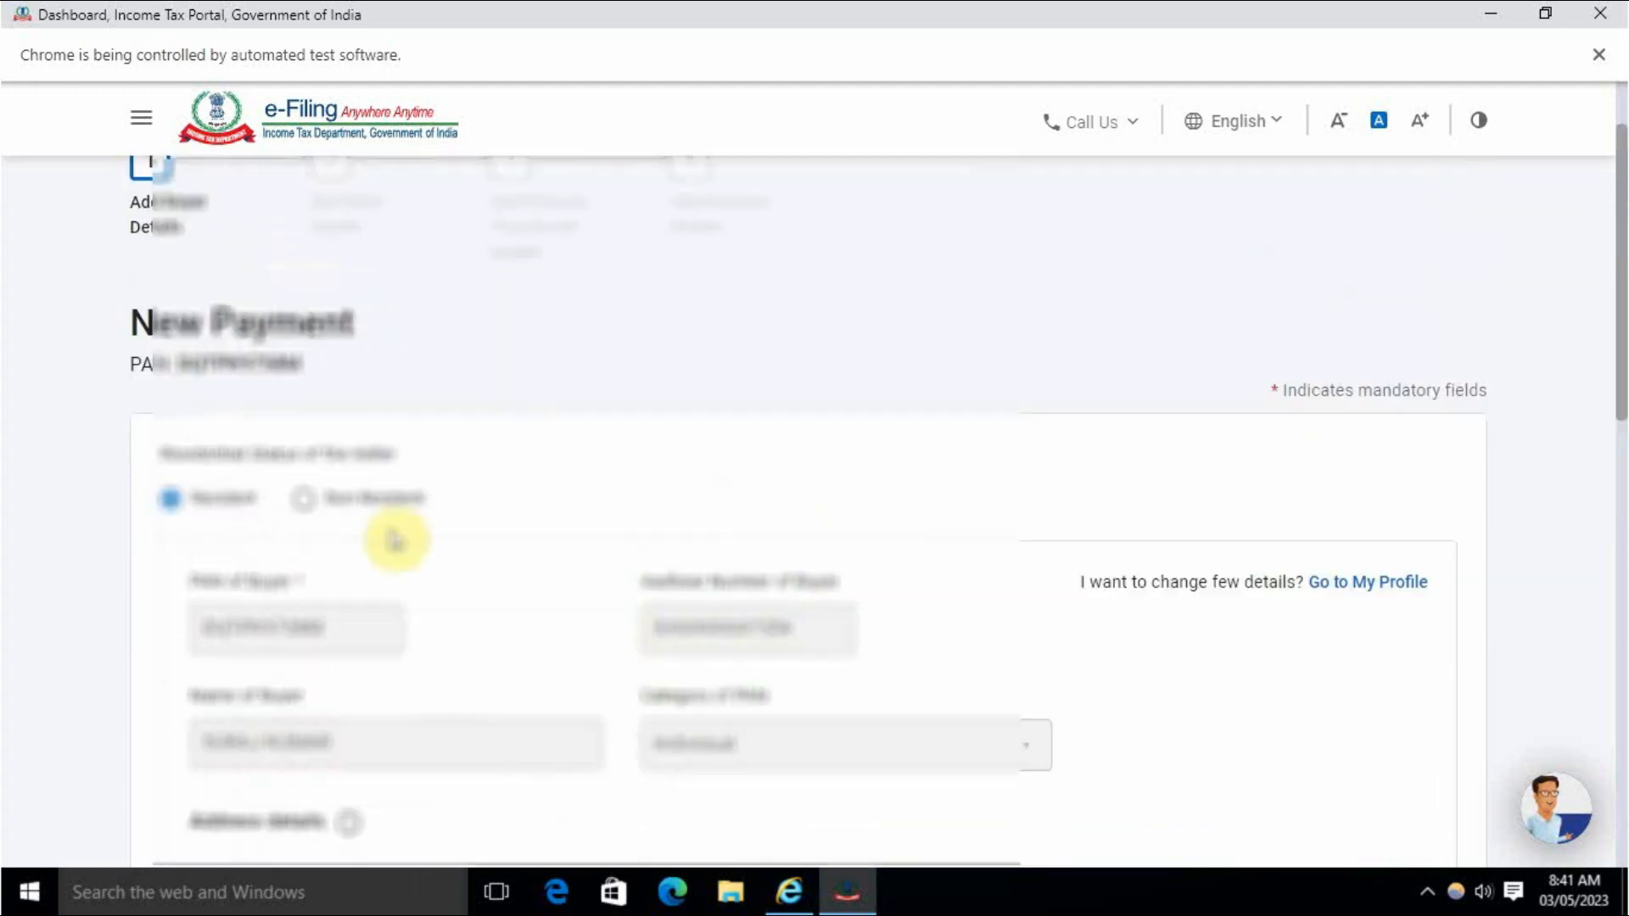
{"action": "scroll", "coordinate": [858, 625], "scroll_direction": "down", "scroll_amount": 14}
{"action": "scroll", "coordinate": [651, 577], "scroll_direction": "down", "scroll_amount": 1}
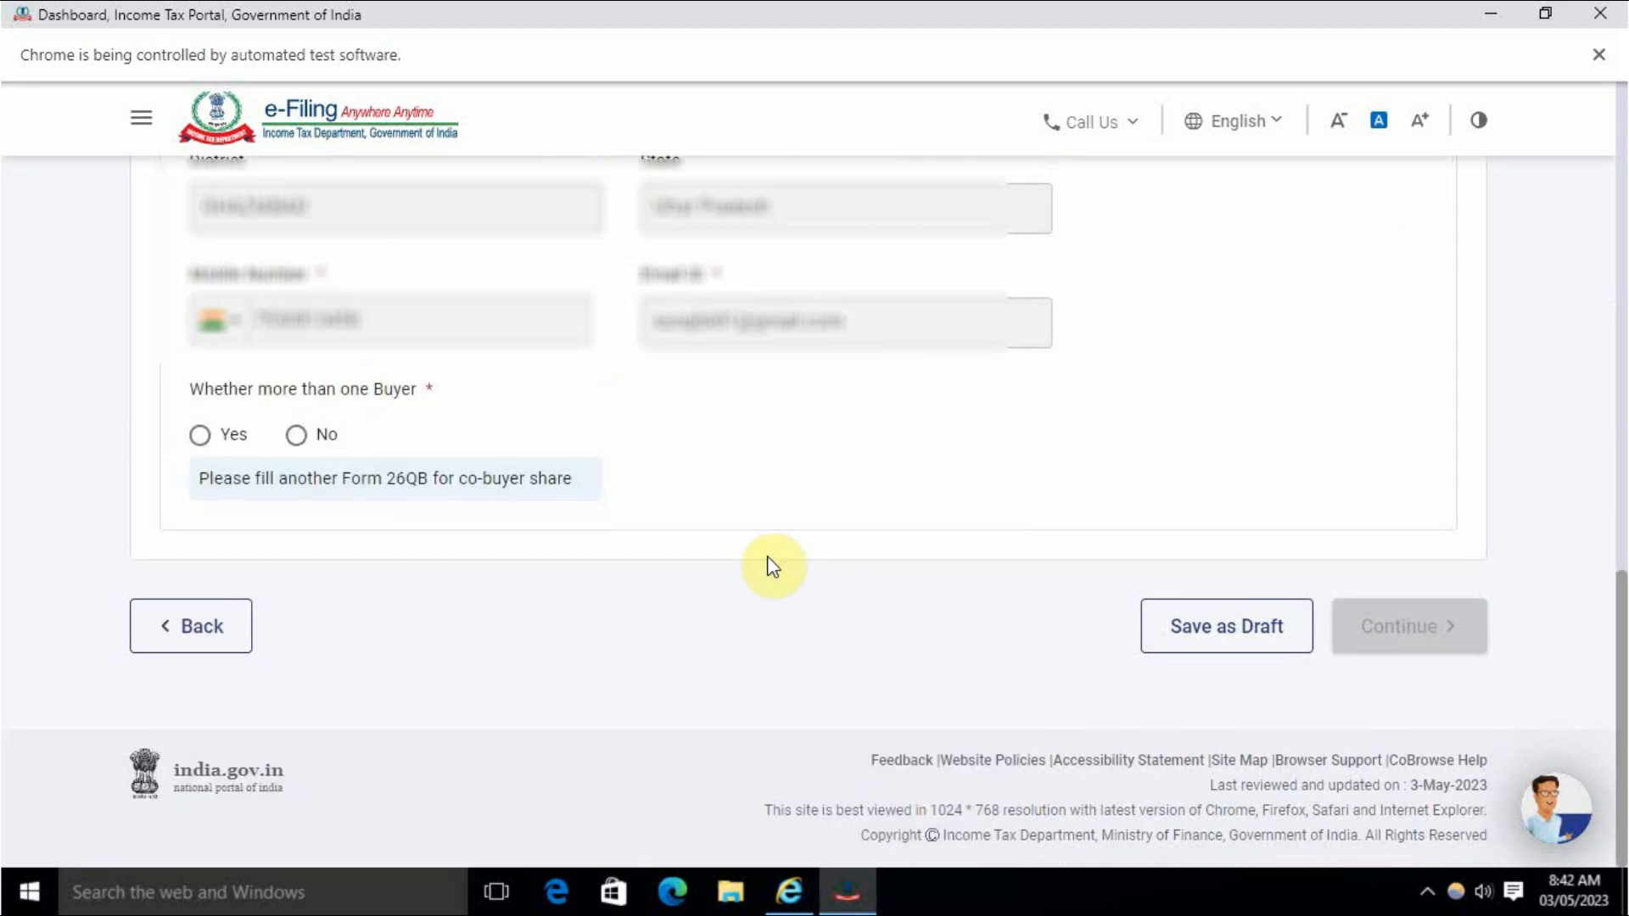
{"action": "left_click", "coordinate": [298, 437]}
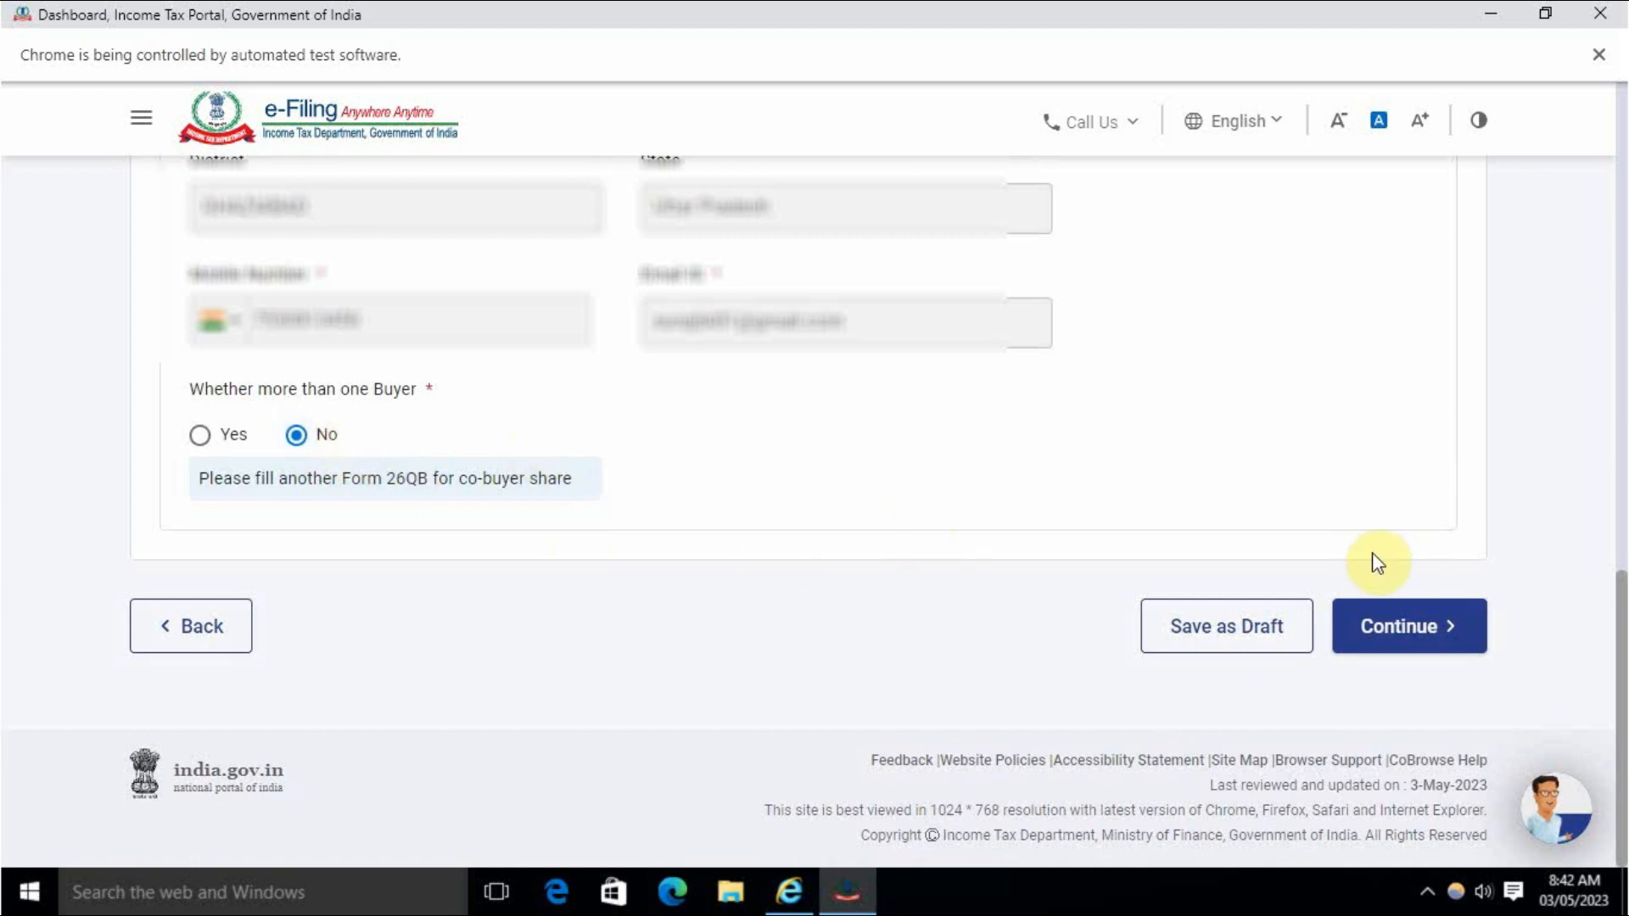
{"action": "left_click", "coordinate": [199, 434]}
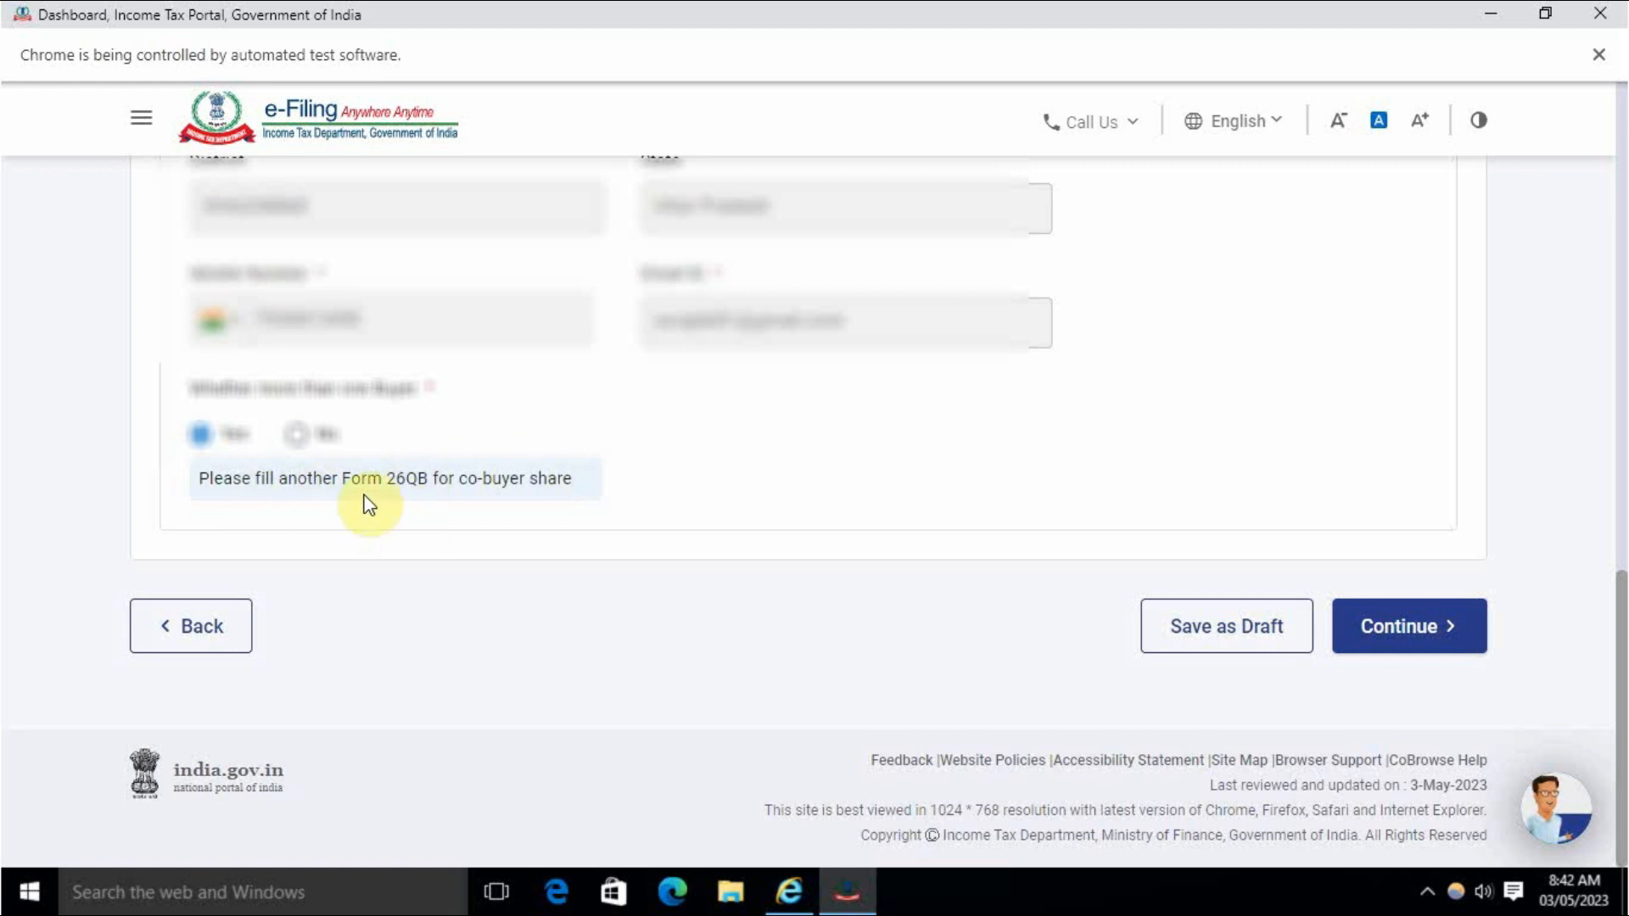
{"action": "scroll", "coordinate": [458, 569], "scroll_direction": "up", "scroll_amount": 3}
{"action": "scroll", "coordinate": [450, 615], "scroll_direction": "down", "scroll_amount": 1}
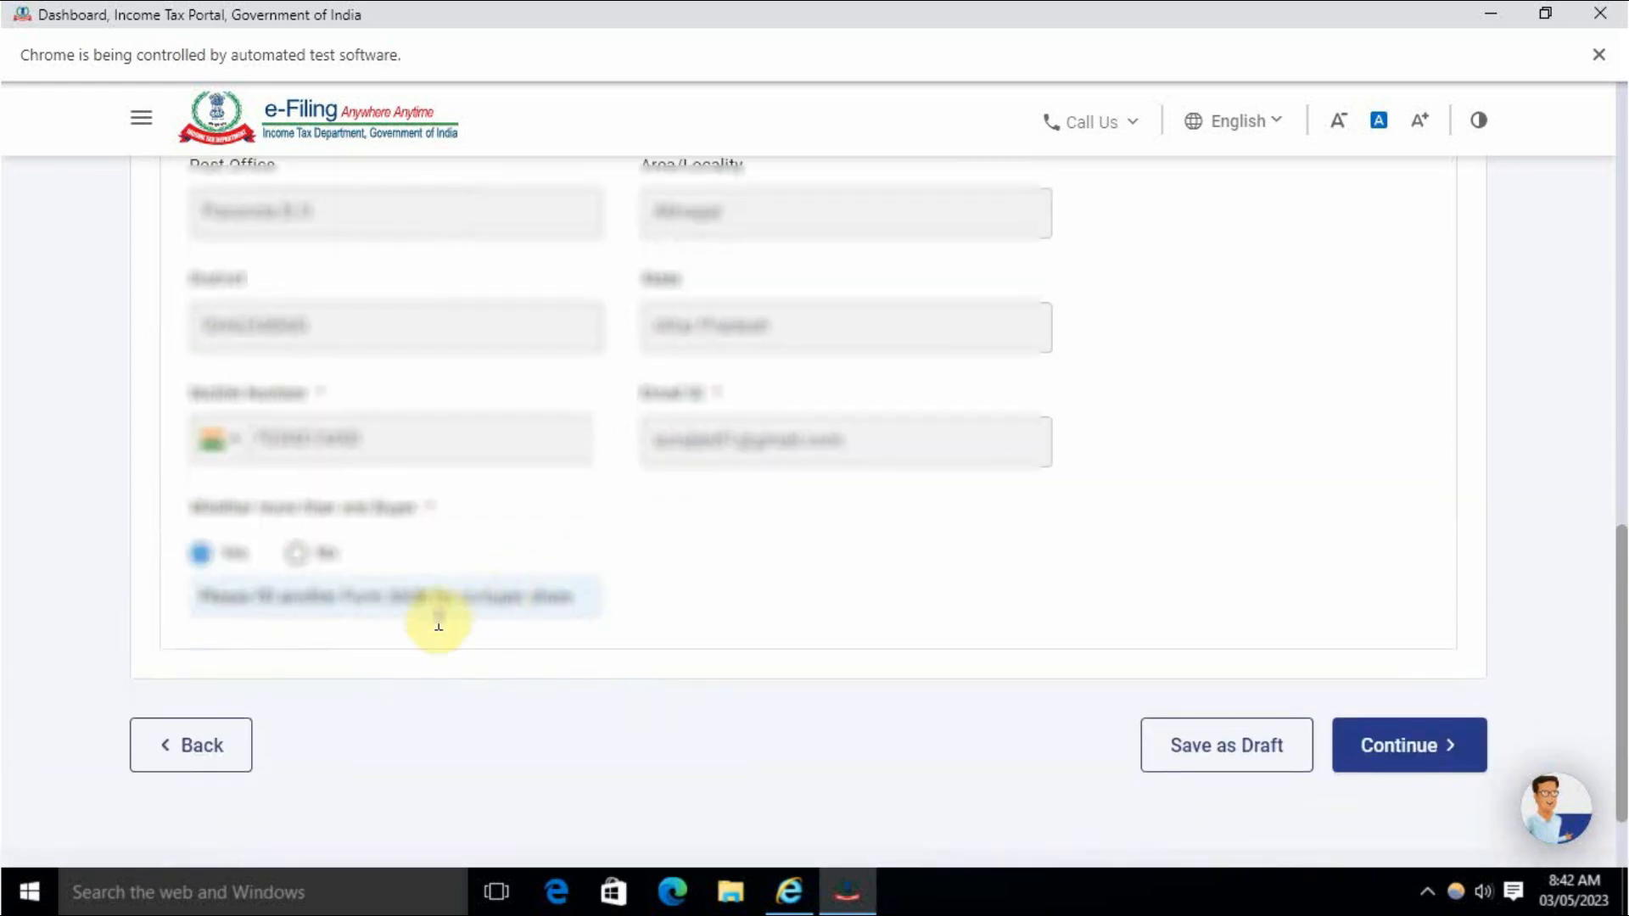
{"action": "left_click", "coordinate": [302, 555]}
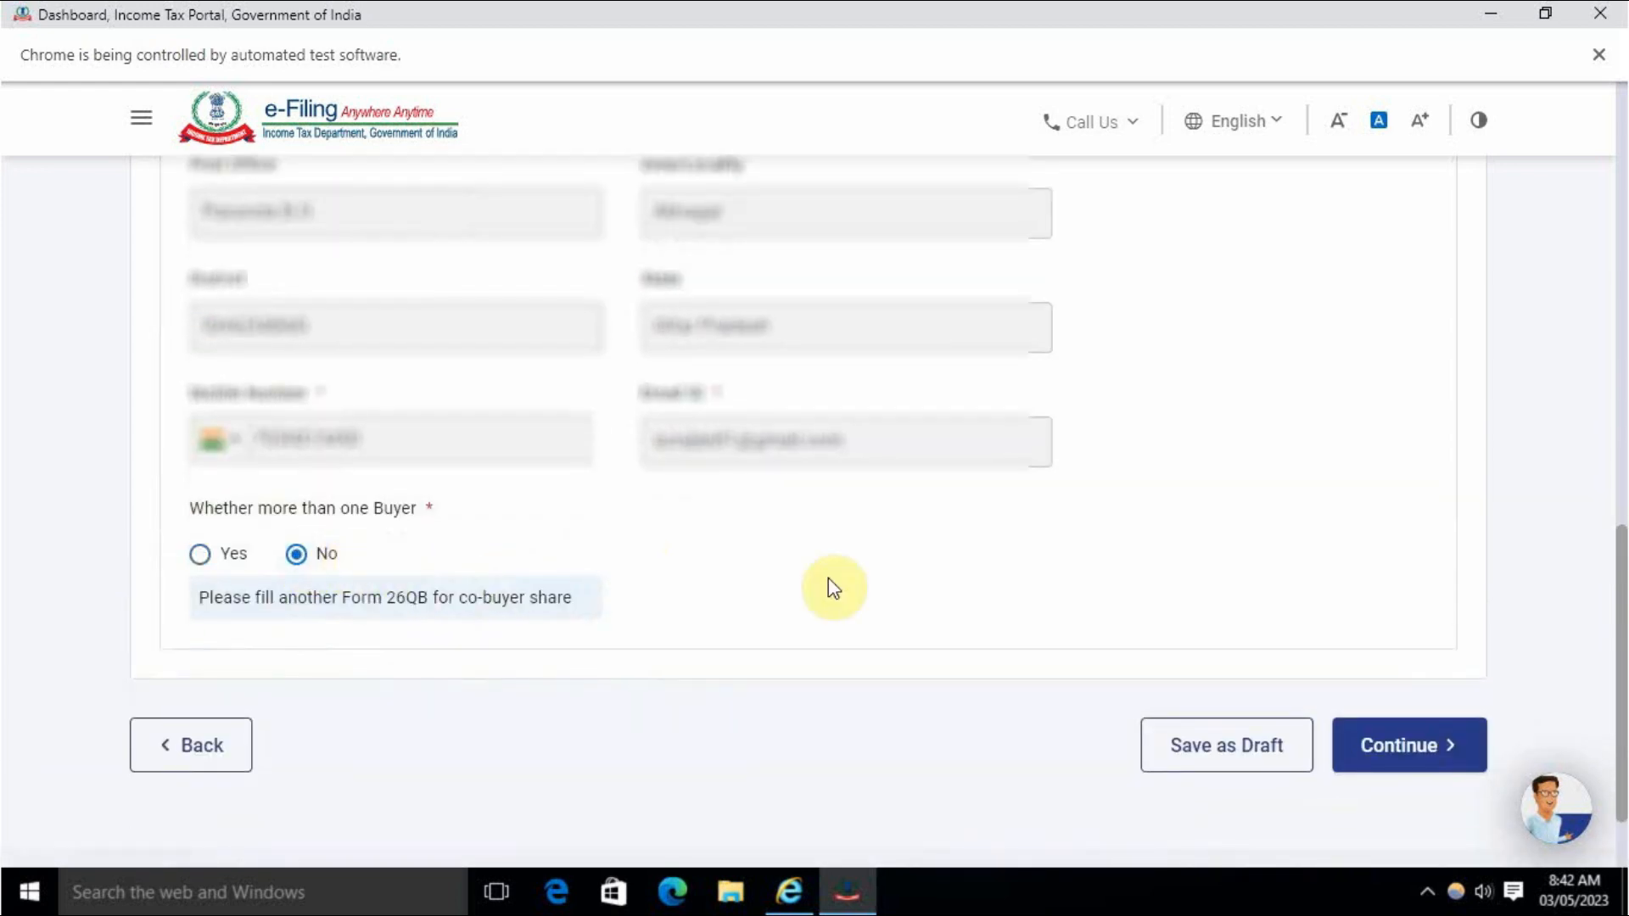
{"action": "left_click", "coordinate": [1429, 753]}
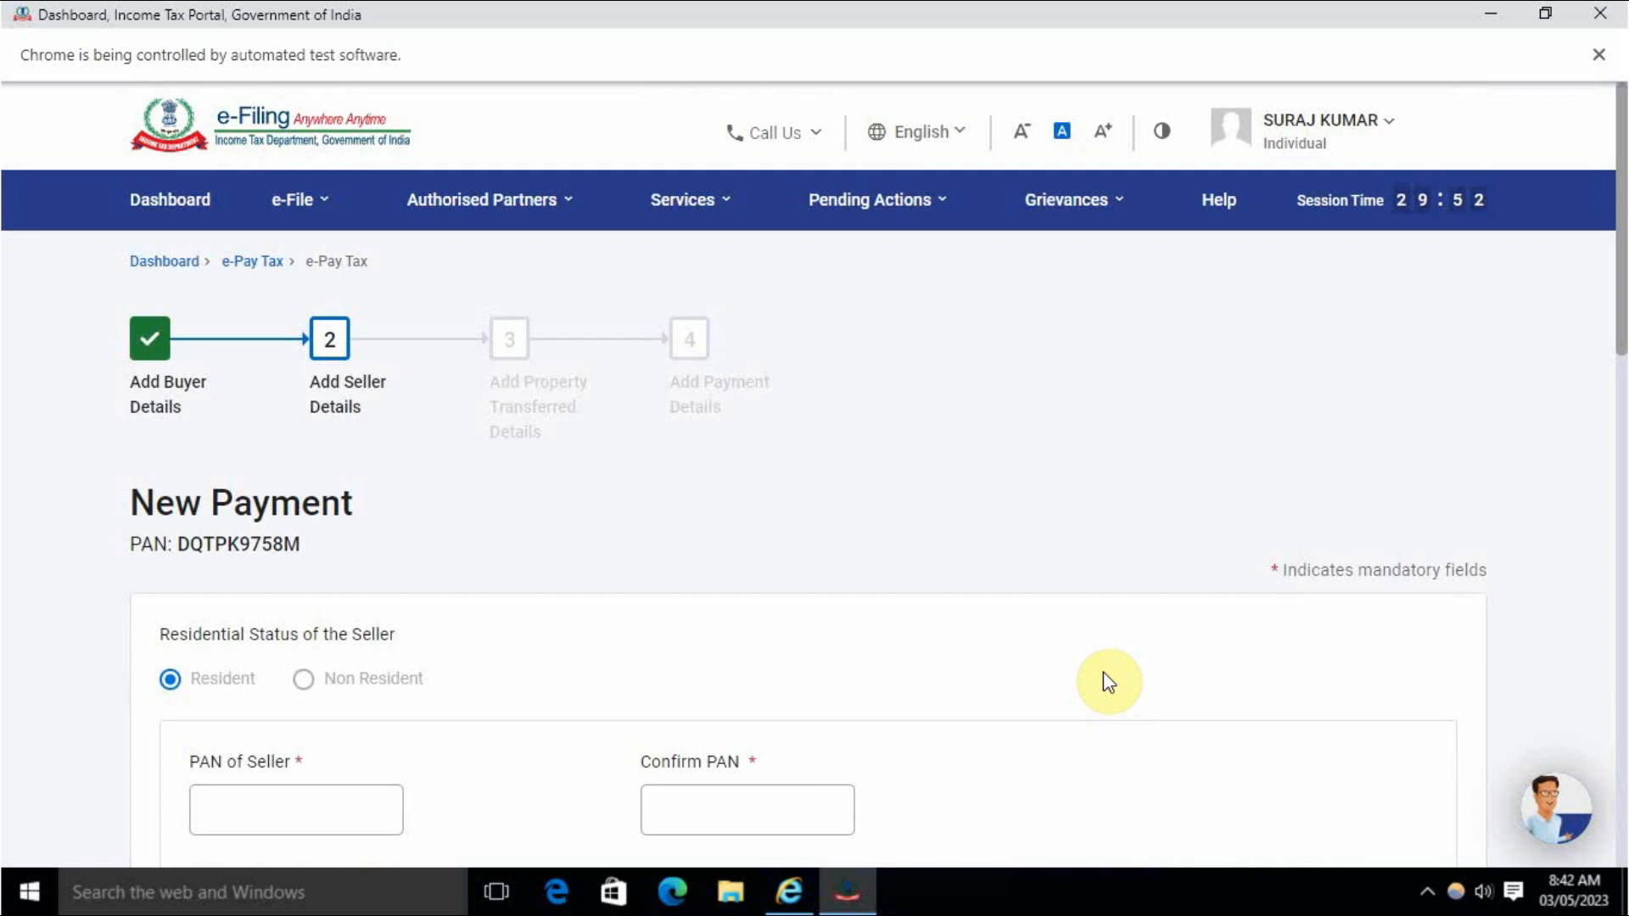
Enter the seller's PAN so the name and category 'Firm' auto-fill.
{"action": "scroll", "coordinate": [499, 415], "scroll_direction": "down", "scroll_amount": 3}
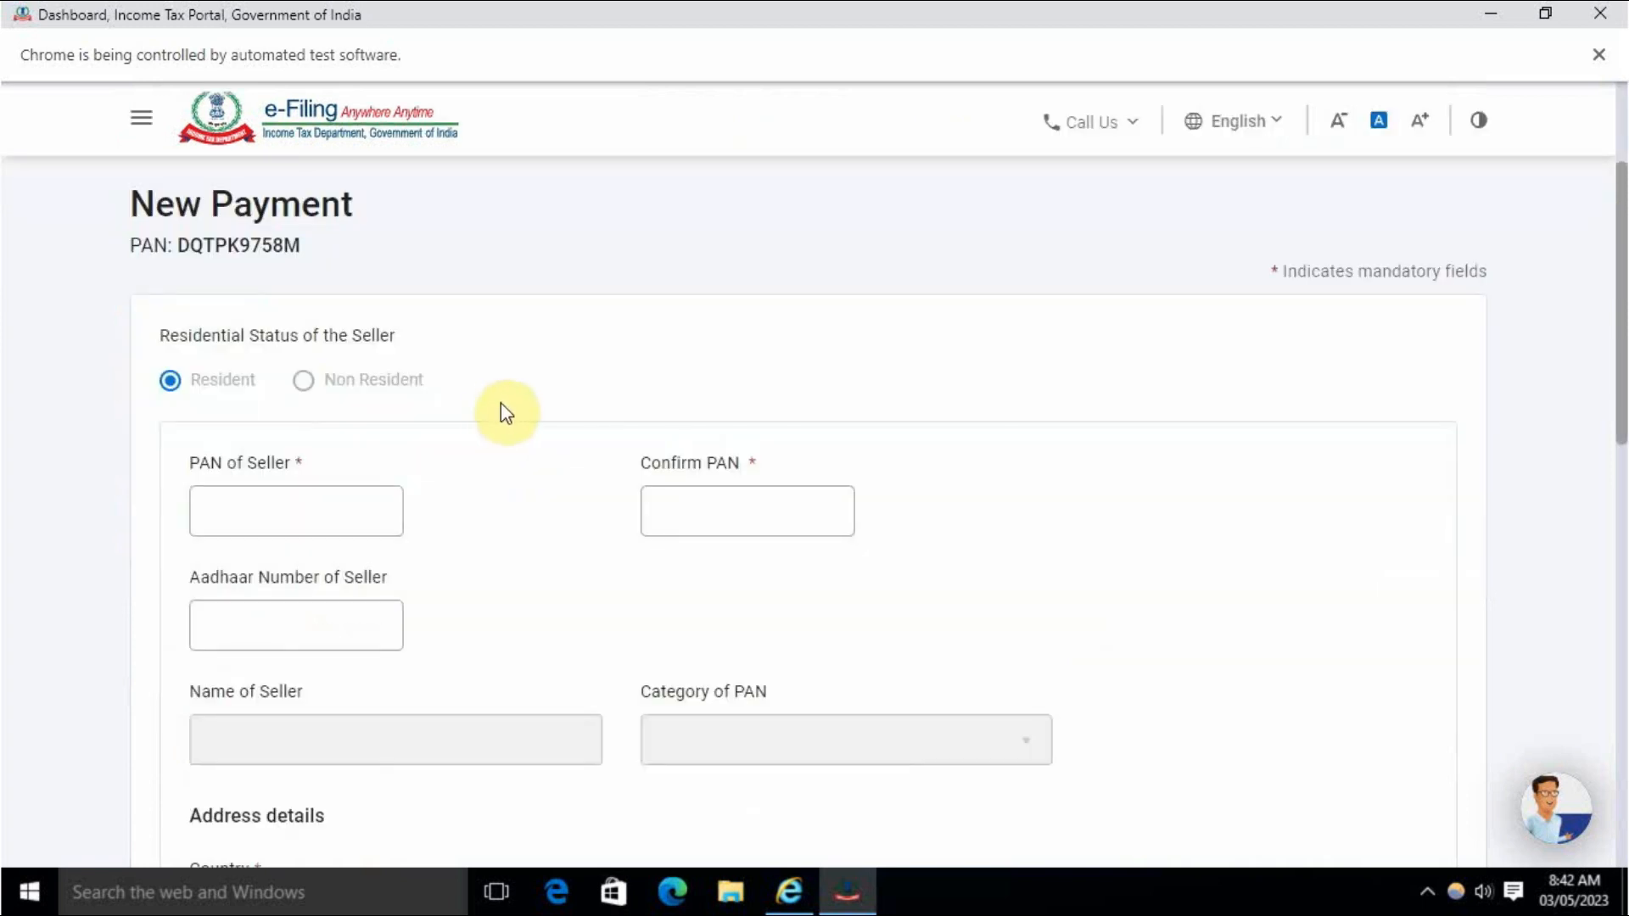
{"action": "scroll", "coordinate": [412, 482], "scroll_direction": "down", "scroll_amount": 4}
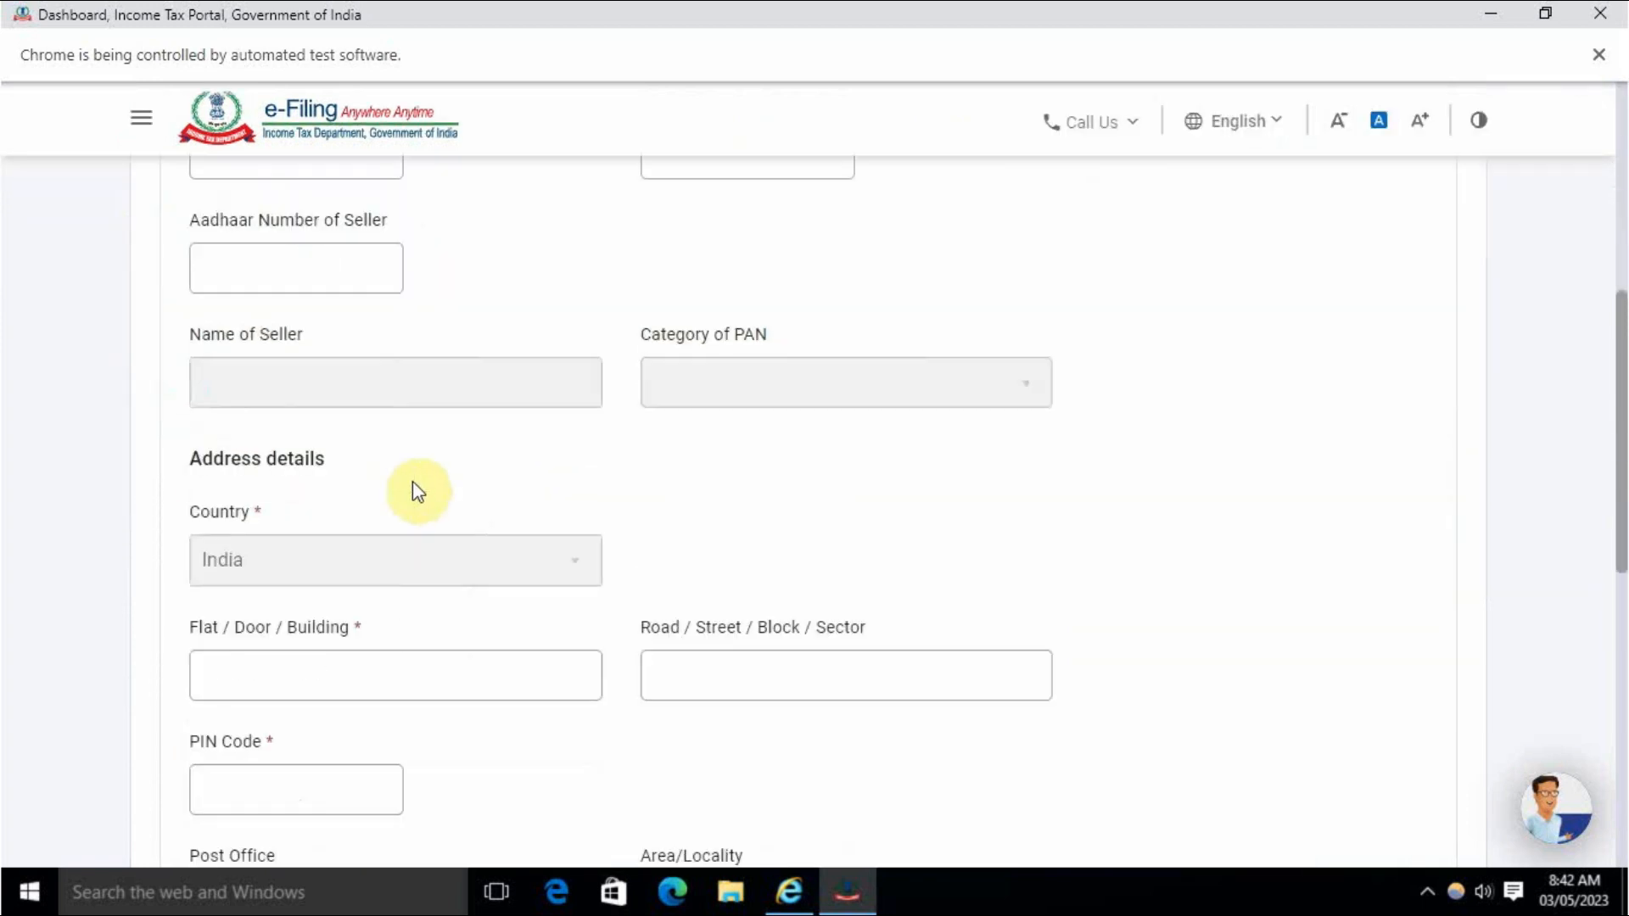
{"action": "scroll", "coordinate": [500, 502], "scroll_direction": "down", "scroll_amount": 5}
{"action": "scroll", "coordinate": [513, 513], "scroll_direction": "up", "scroll_amount": 8}
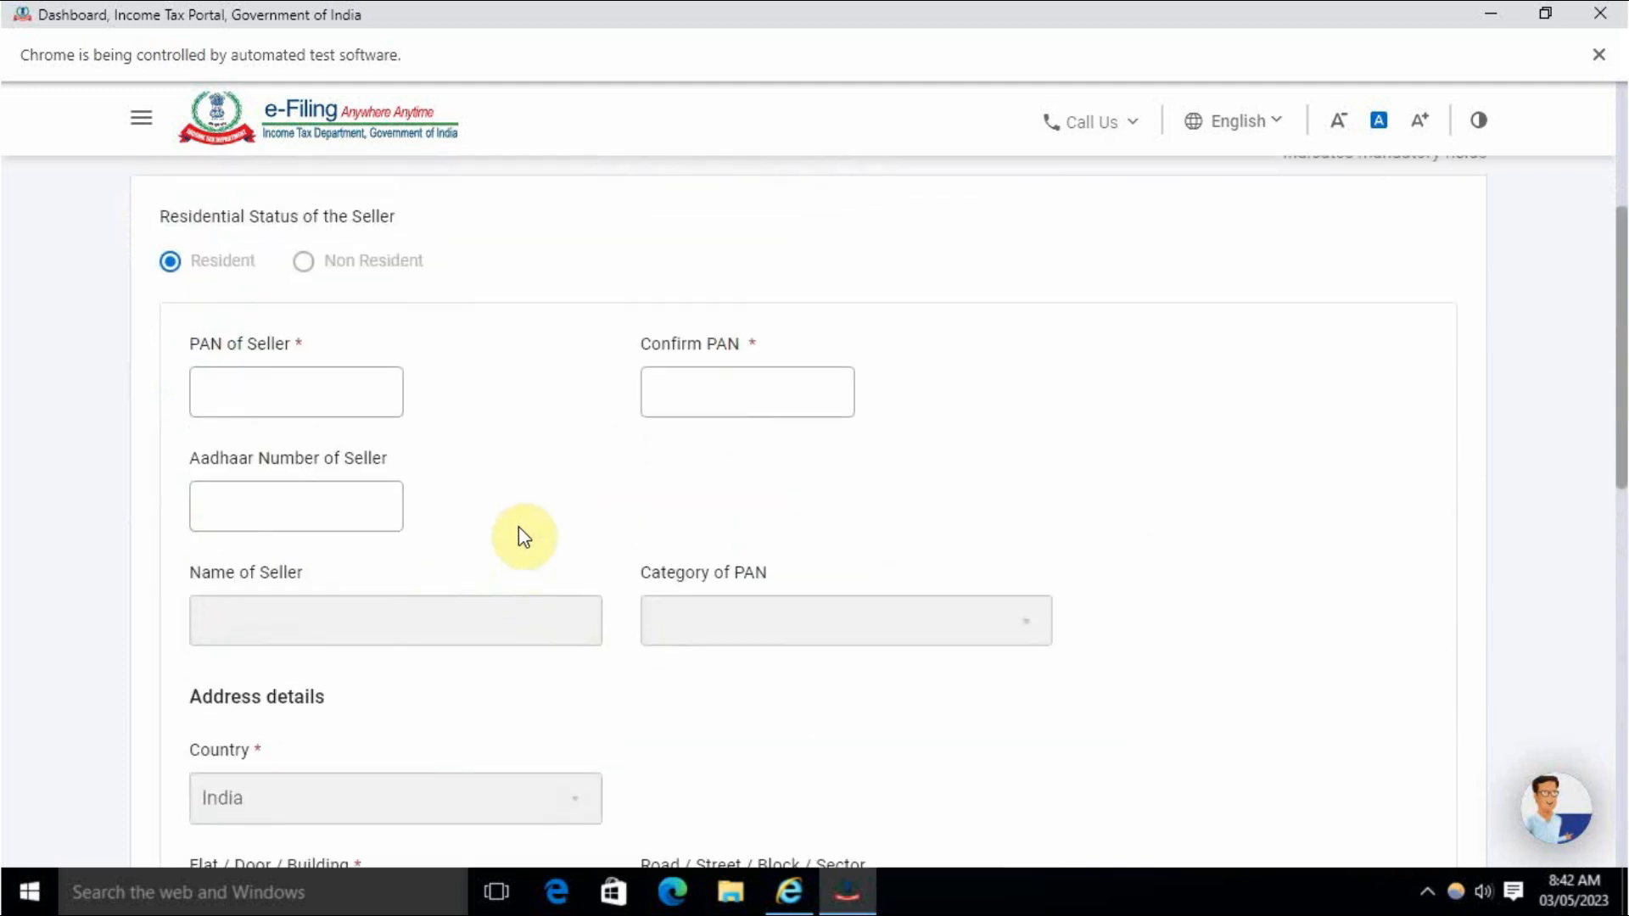
{"action": "scroll", "coordinate": [531, 525], "scroll_direction": "down", "scroll_amount": 4}
{"action": "scroll", "coordinate": [528, 527], "scroll_direction": "up", "scroll_amount": 4}
{"action": "left_click", "coordinate": [277, 392]}
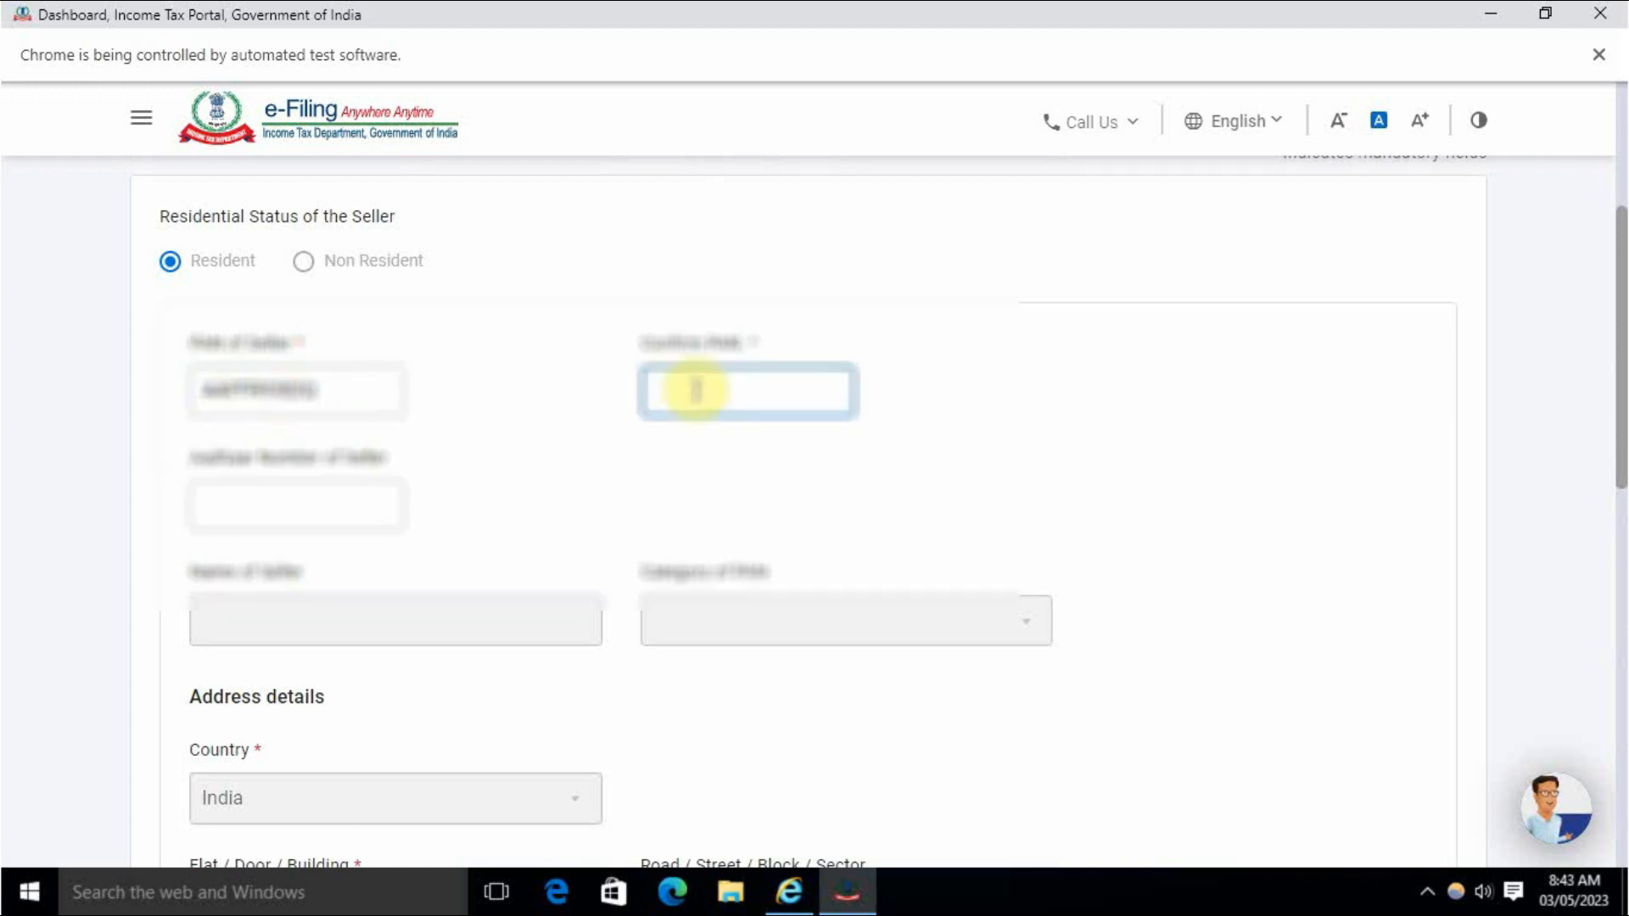
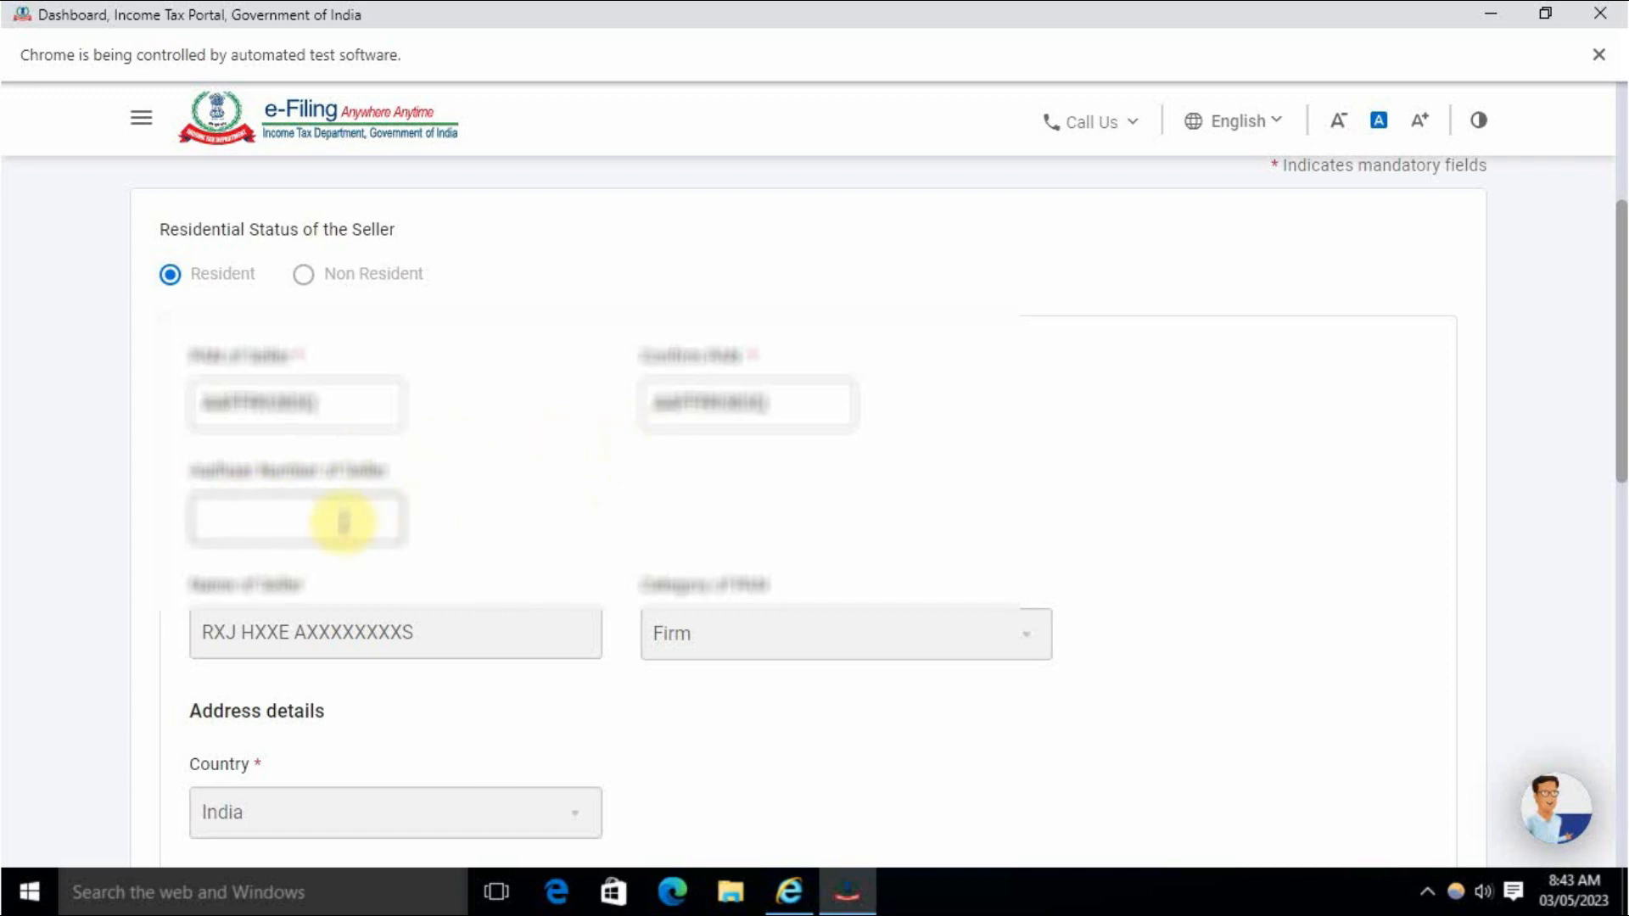
Scroll down to the seller's Address details section, where Country is India.
{"action": "scroll", "coordinate": [541, 506], "scroll_direction": "down", "scroll_amount": 5}
{"action": "scroll", "coordinate": [544, 505], "scroll_direction": "up", "scroll_amount": 3}
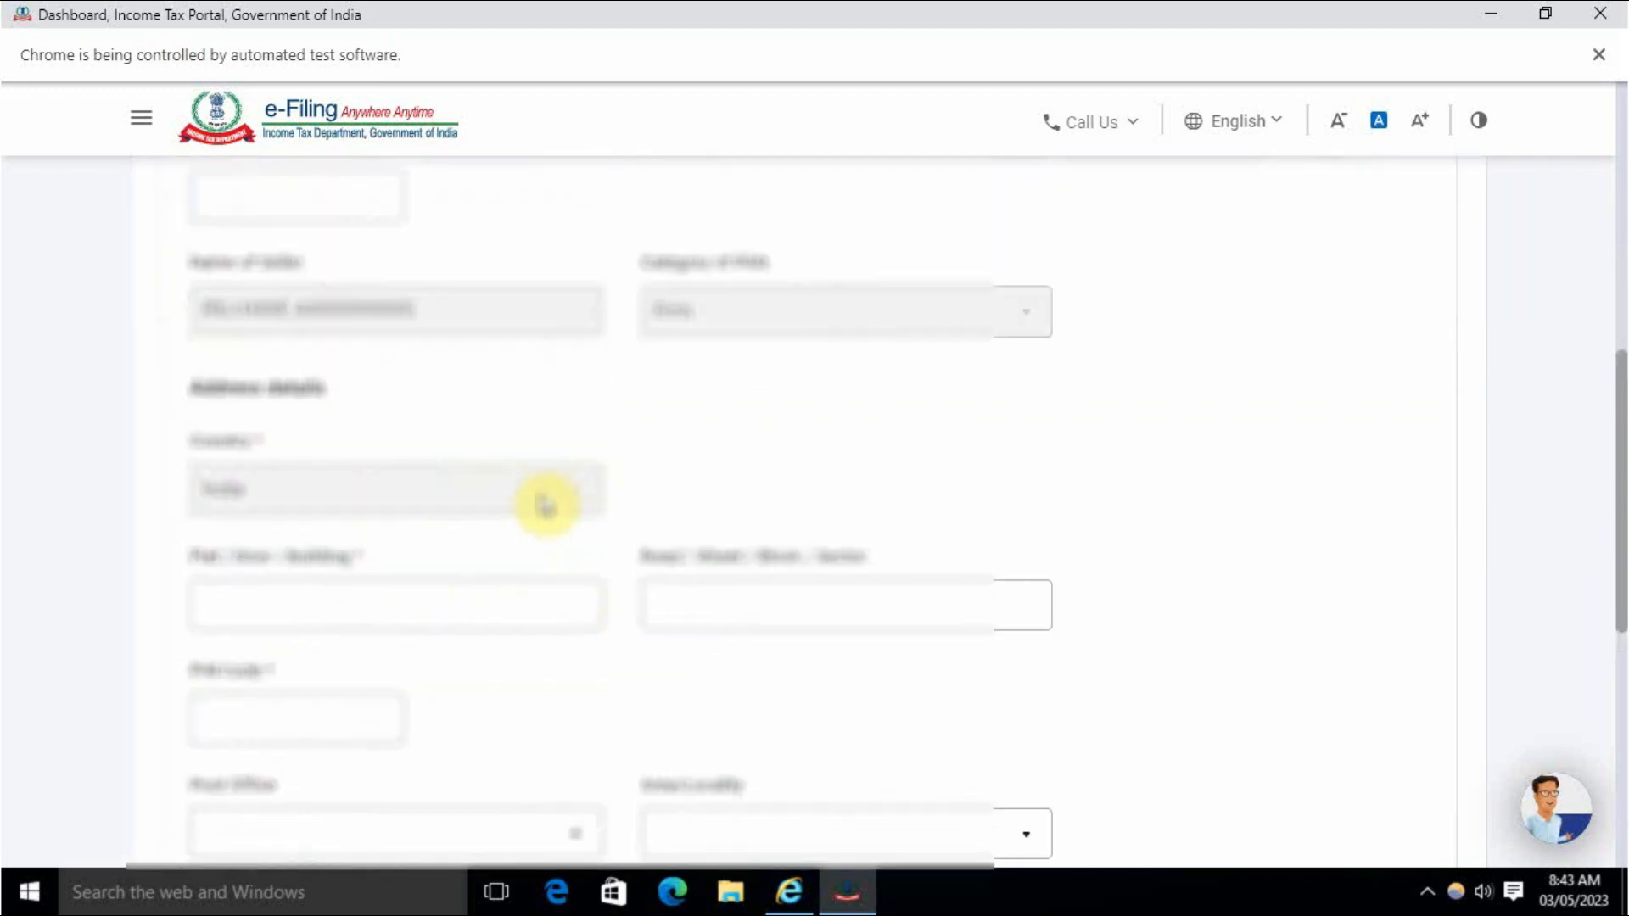
{"action": "scroll", "coordinate": [481, 492], "scroll_direction": "down", "scroll_amount": 4}
{"action": "scroll", "coordinate": [505, 479], "scroll_direction": "up", "scroll_amount": 3}
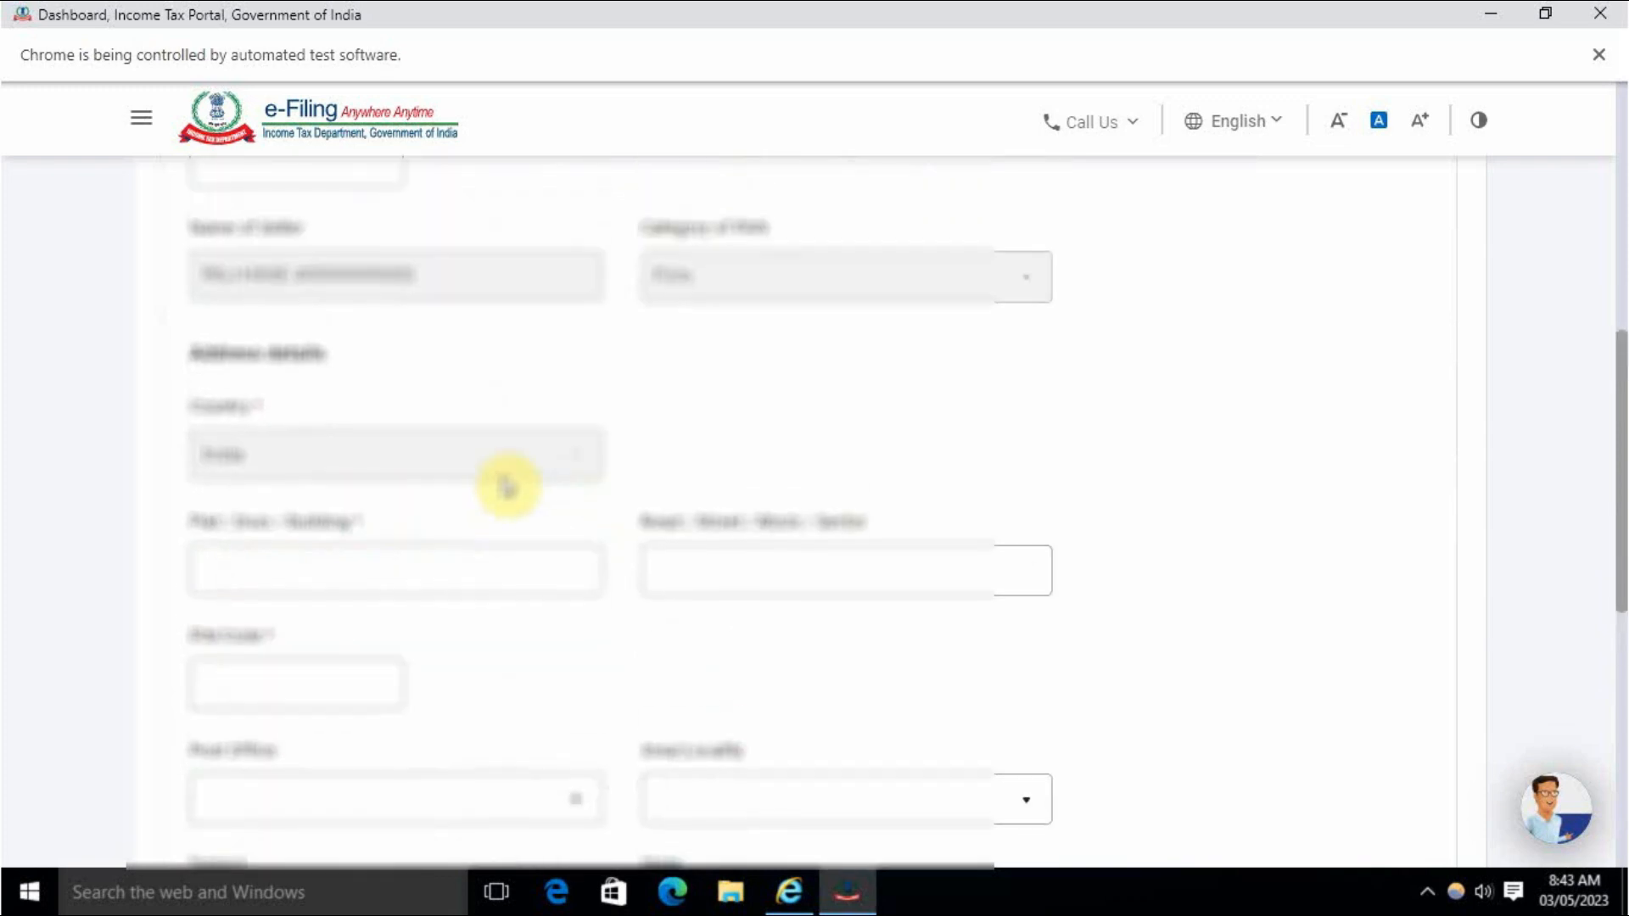
{"action": "scroll", "coordinate": [543, 483], "scroll_direction": "up", "scroll_amount": 2}
{"action": "scroll", "coordinate": [500, 446], "scroll_direction": "down", "scroll_amount": 5}
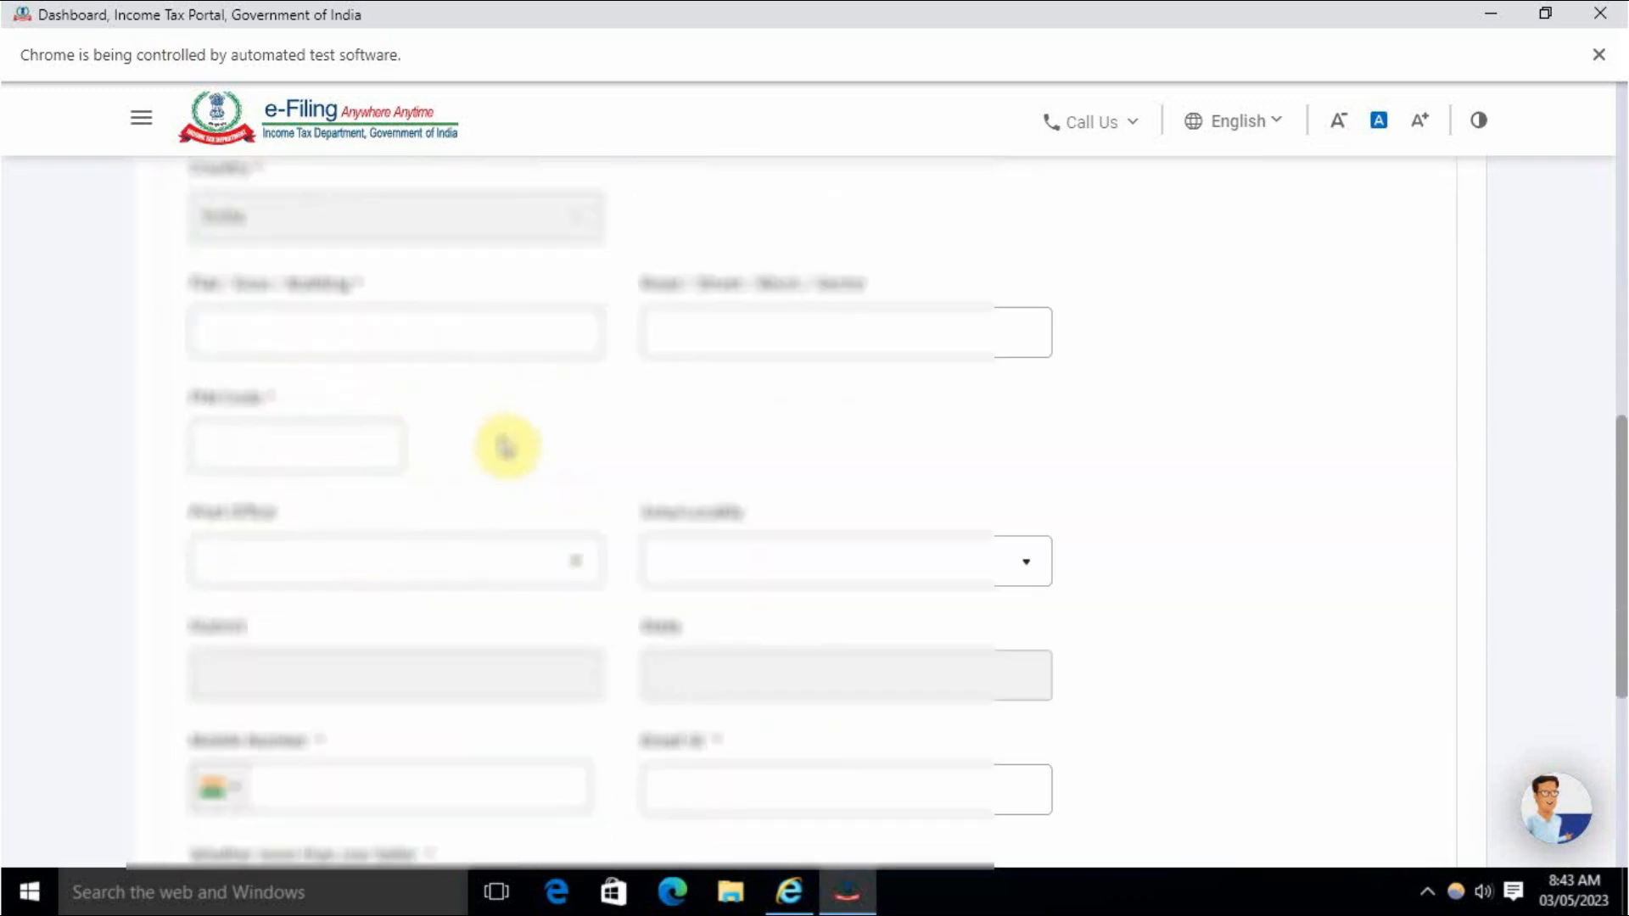
{"action": "scroll", "coordinate": [543, 437], "scroll_direction": "up", "scroll_amount": 3}
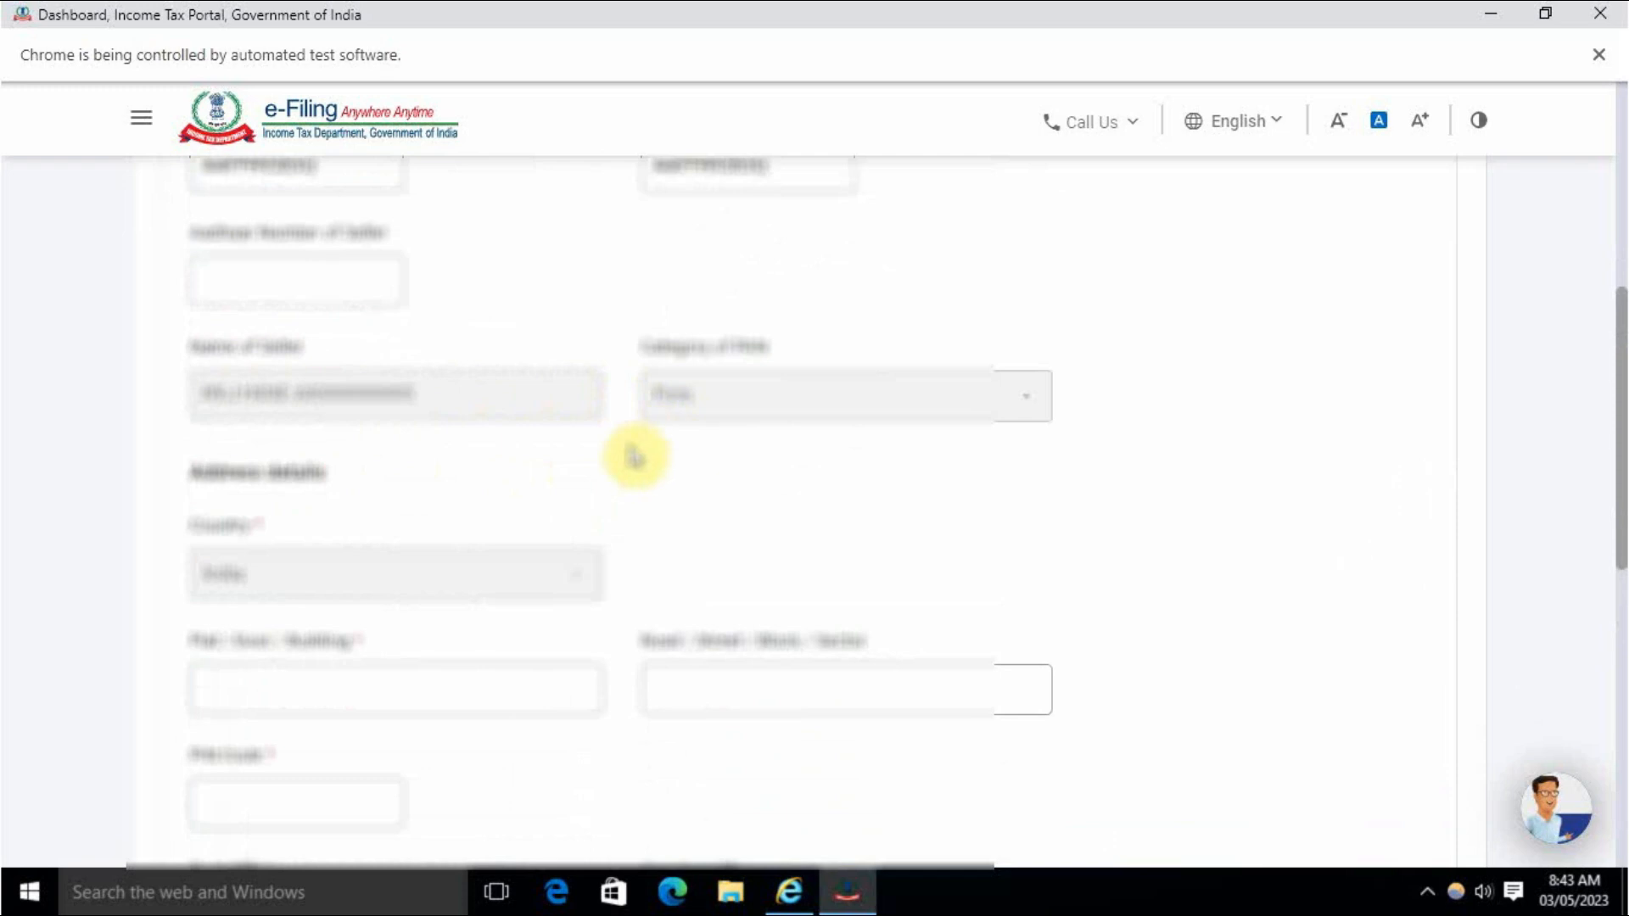
{"action": "scroll", "coordinate": [625, 466], "scroll_direction": "down", "scroll_amount": 2}
{"action": "scroll", "coordinate": [625, 466], "scroll_direction": "down", "scroll_amount": 5}
{"action": "scroll", "coordinate": [625, 466], "scroll_direction": "up", "scroll_amount": 2}
{"action": "scroll", "coordinate": [626, 467], "scroll_direction": "up", "scroll_amount": 1}
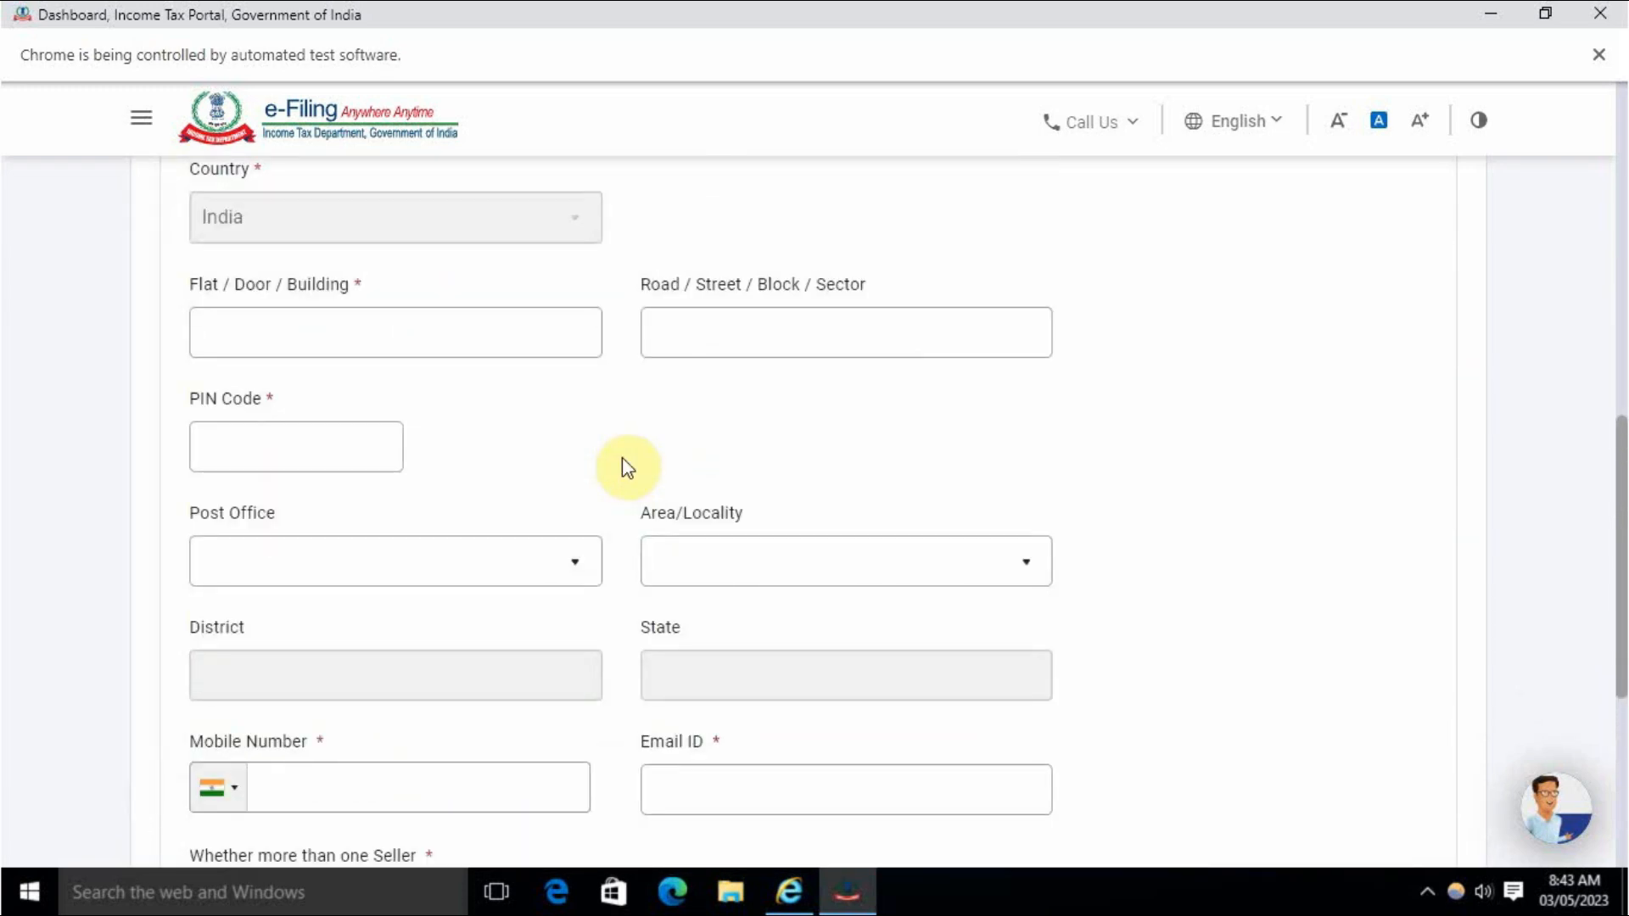
Enter the seller's flat, road and PIN code, then pick the seller's post office.
{"action": "left_click", "coordinate": [433, 337]}
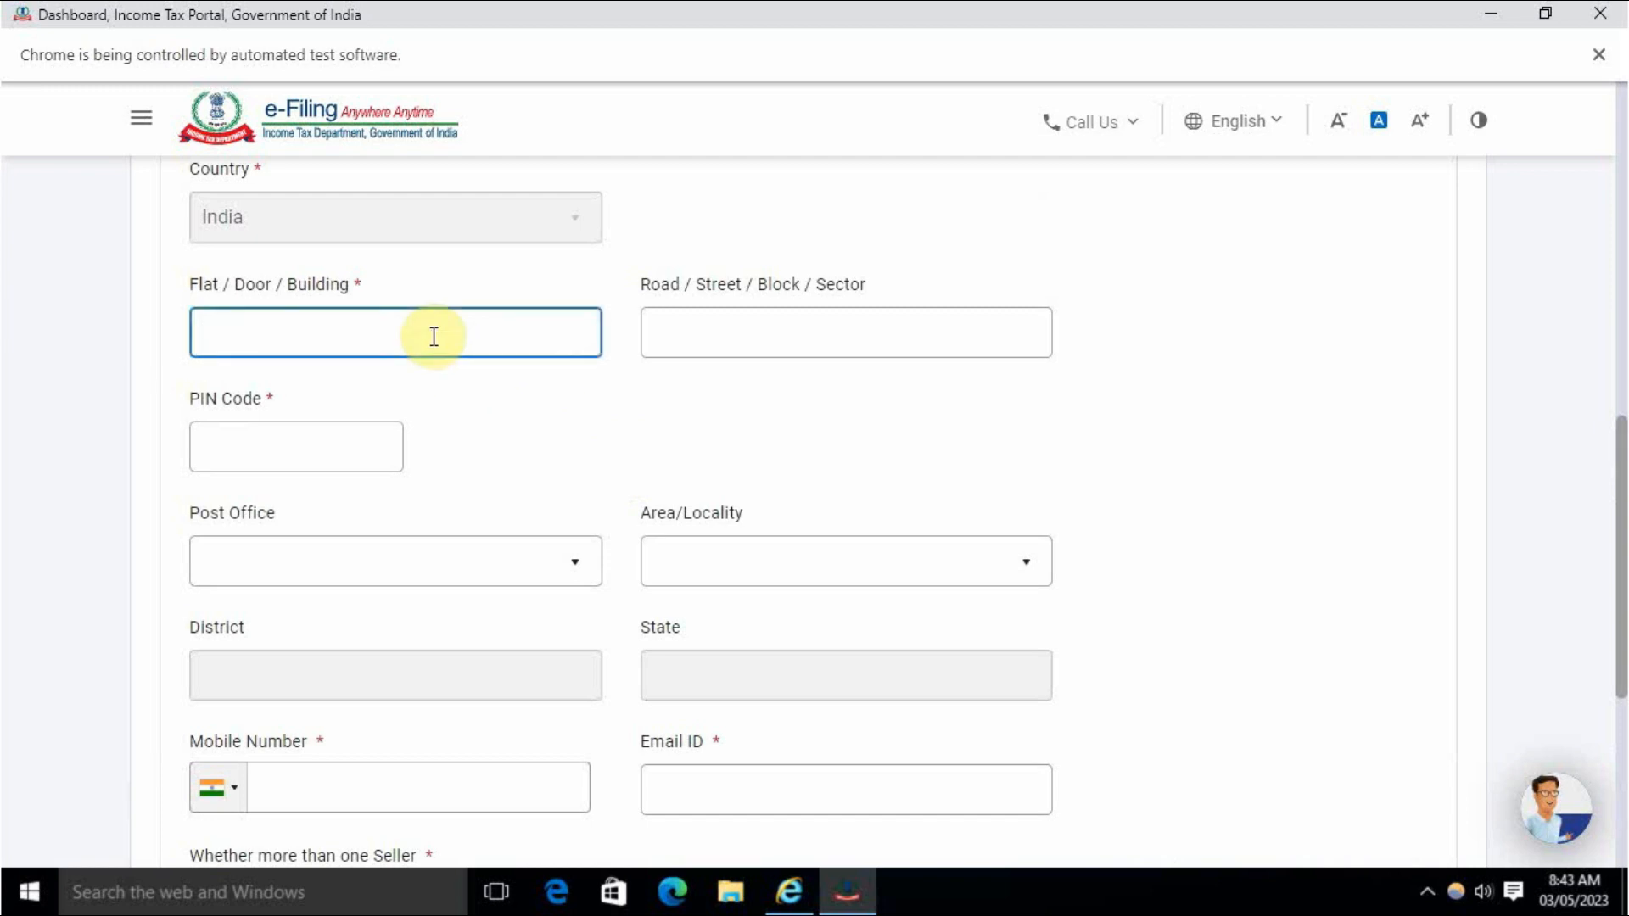
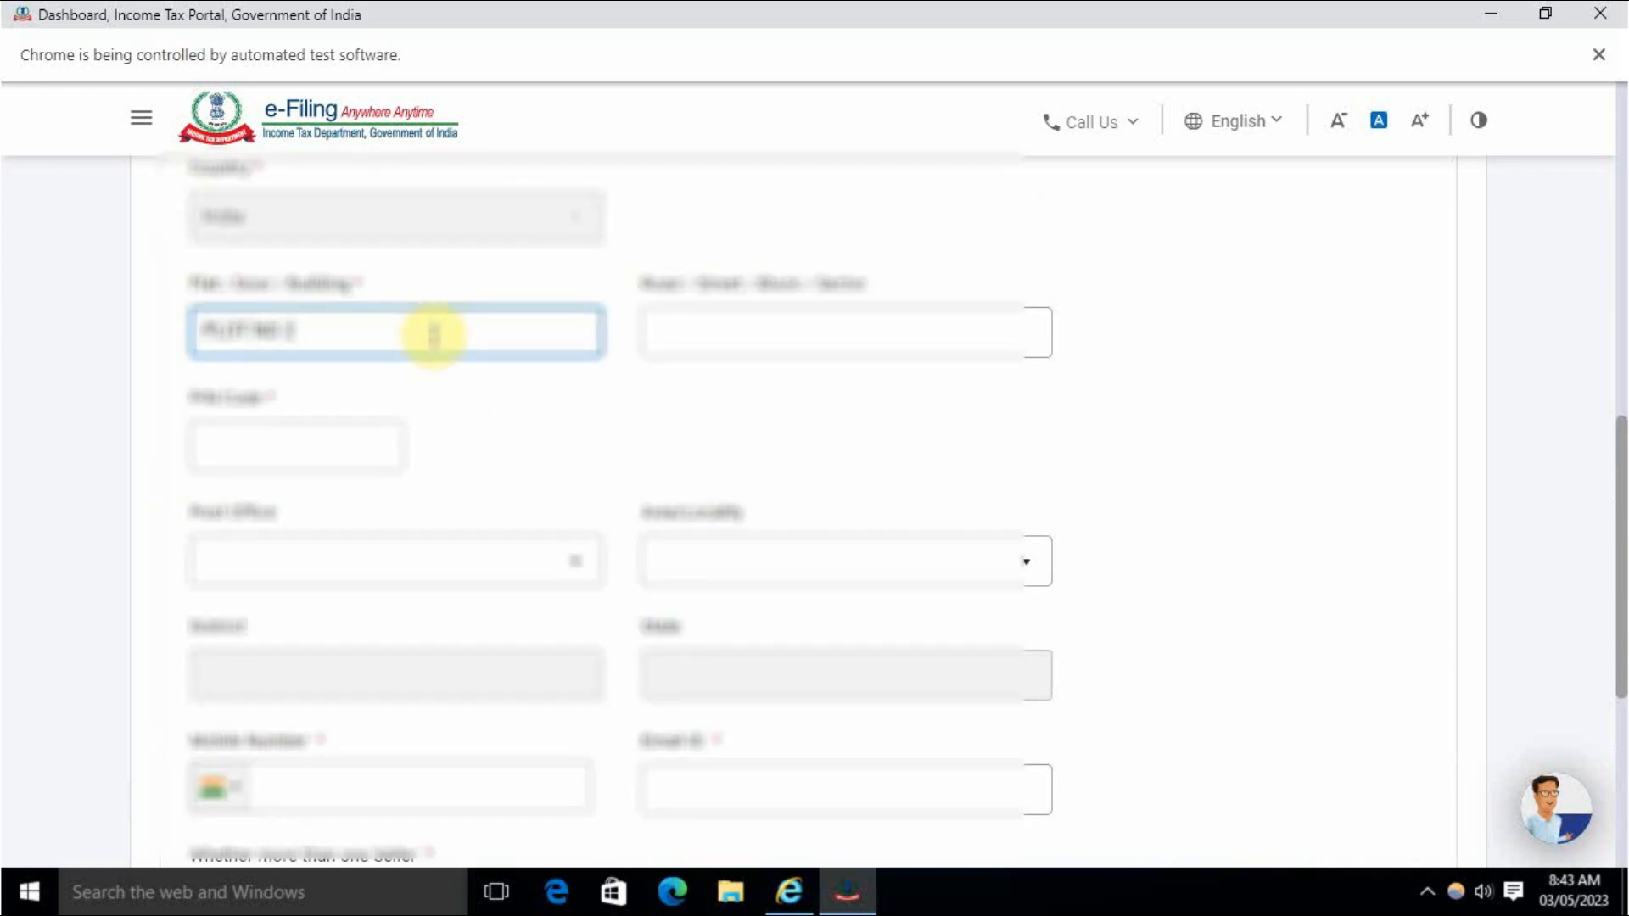
{"action": "left_click", "coordinate": [721, 322]}
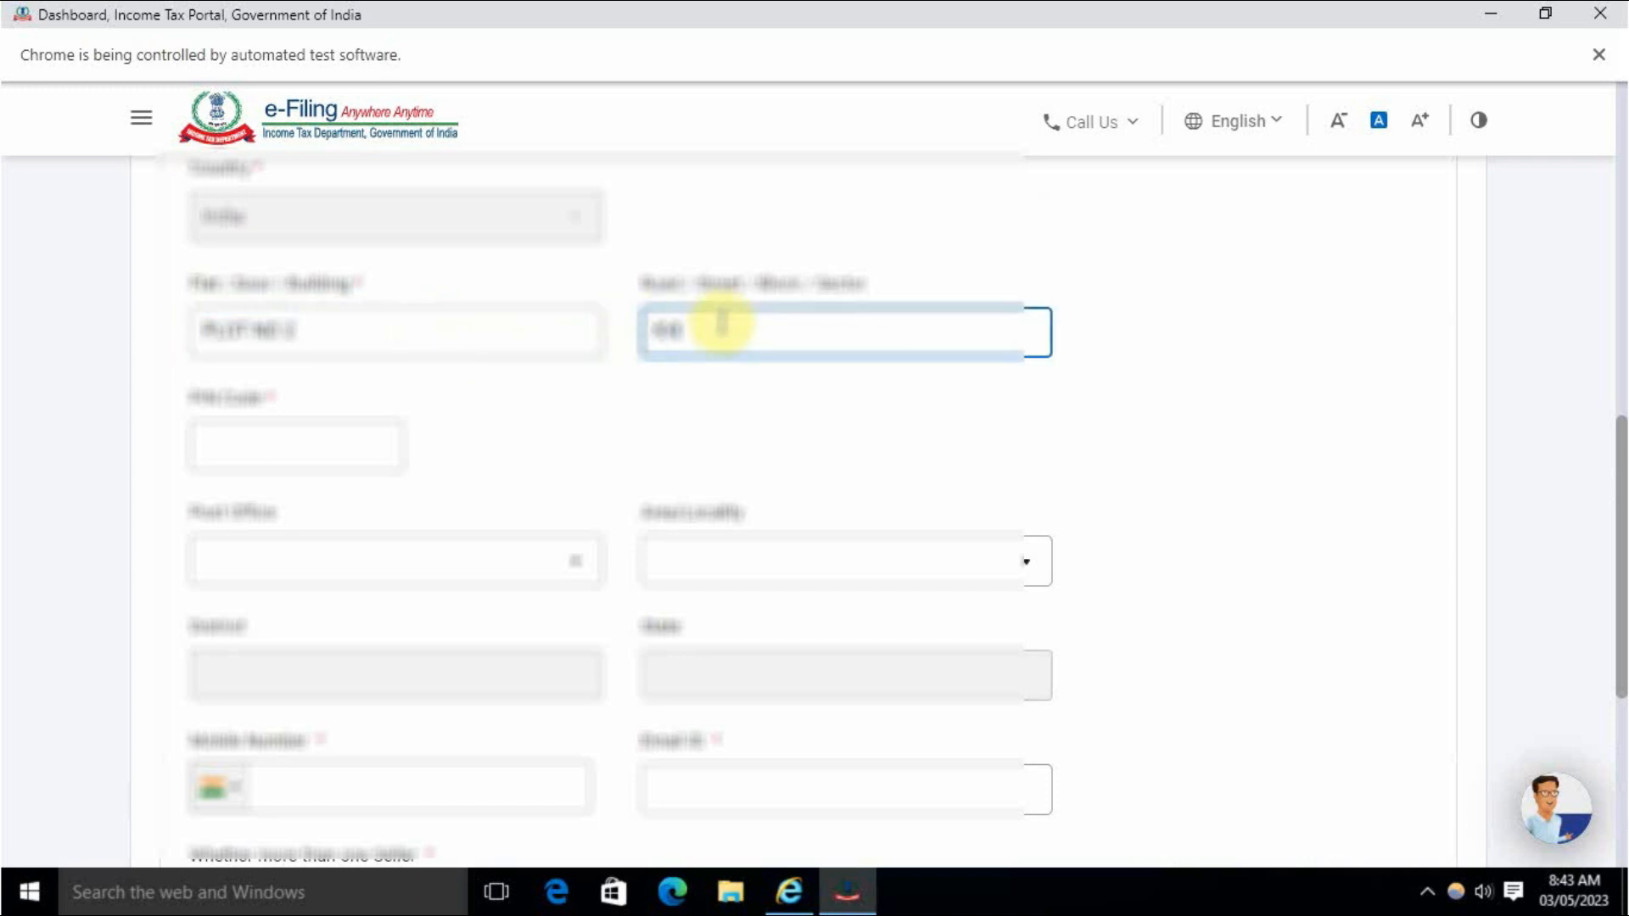
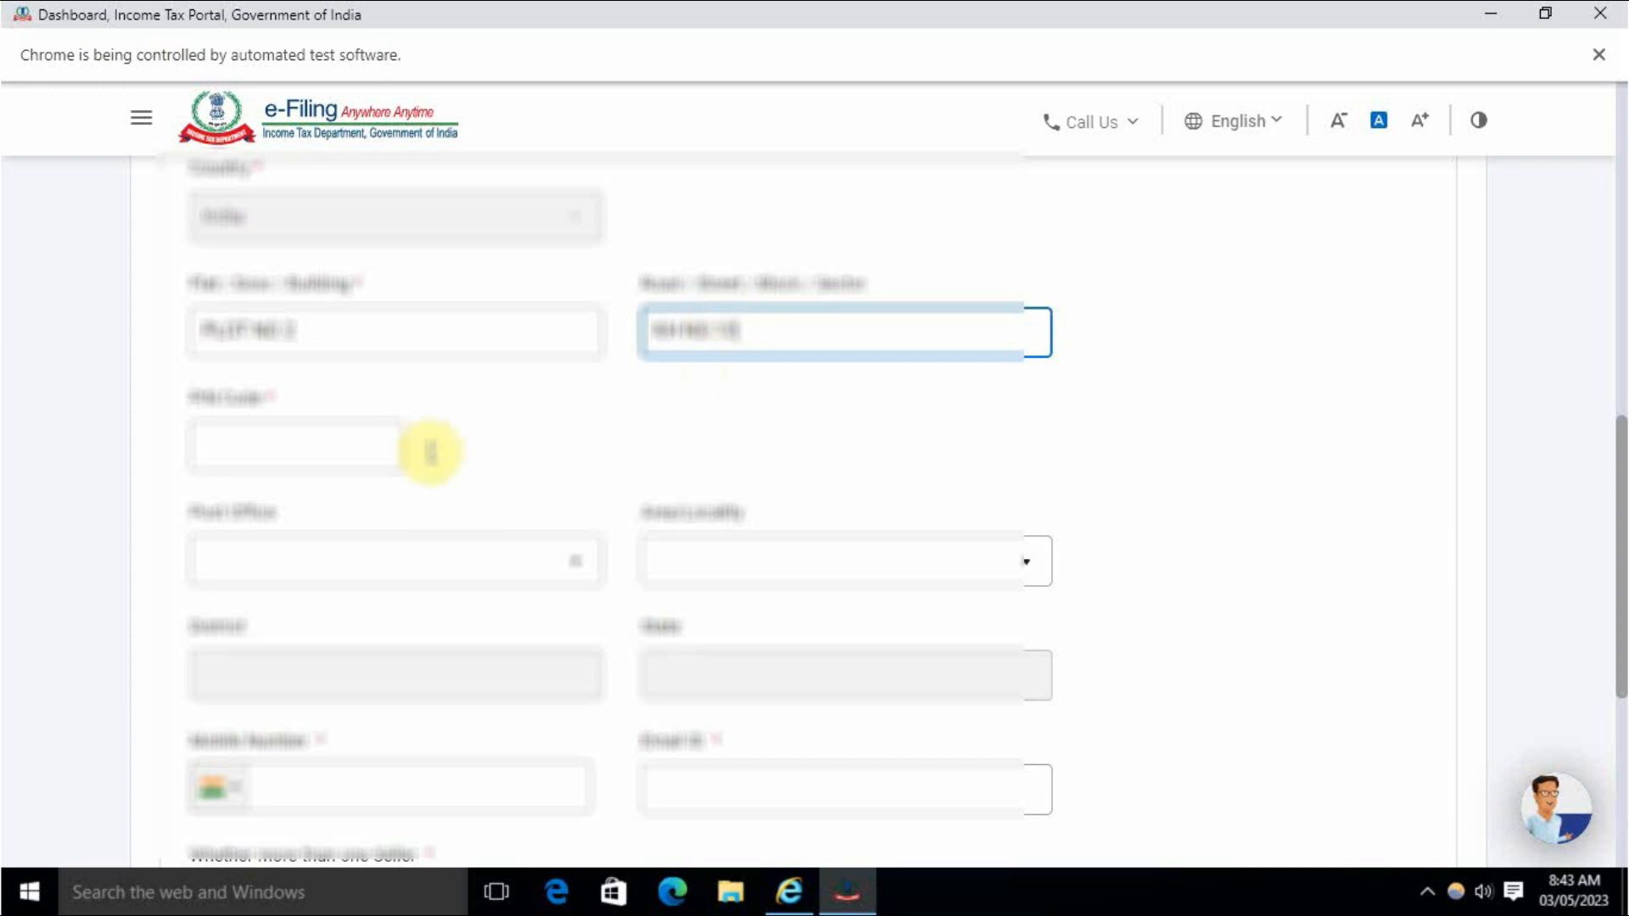
{"action": "left_click", "coordinate": [325, 453]}
{"action": "type", "text": "110092"}
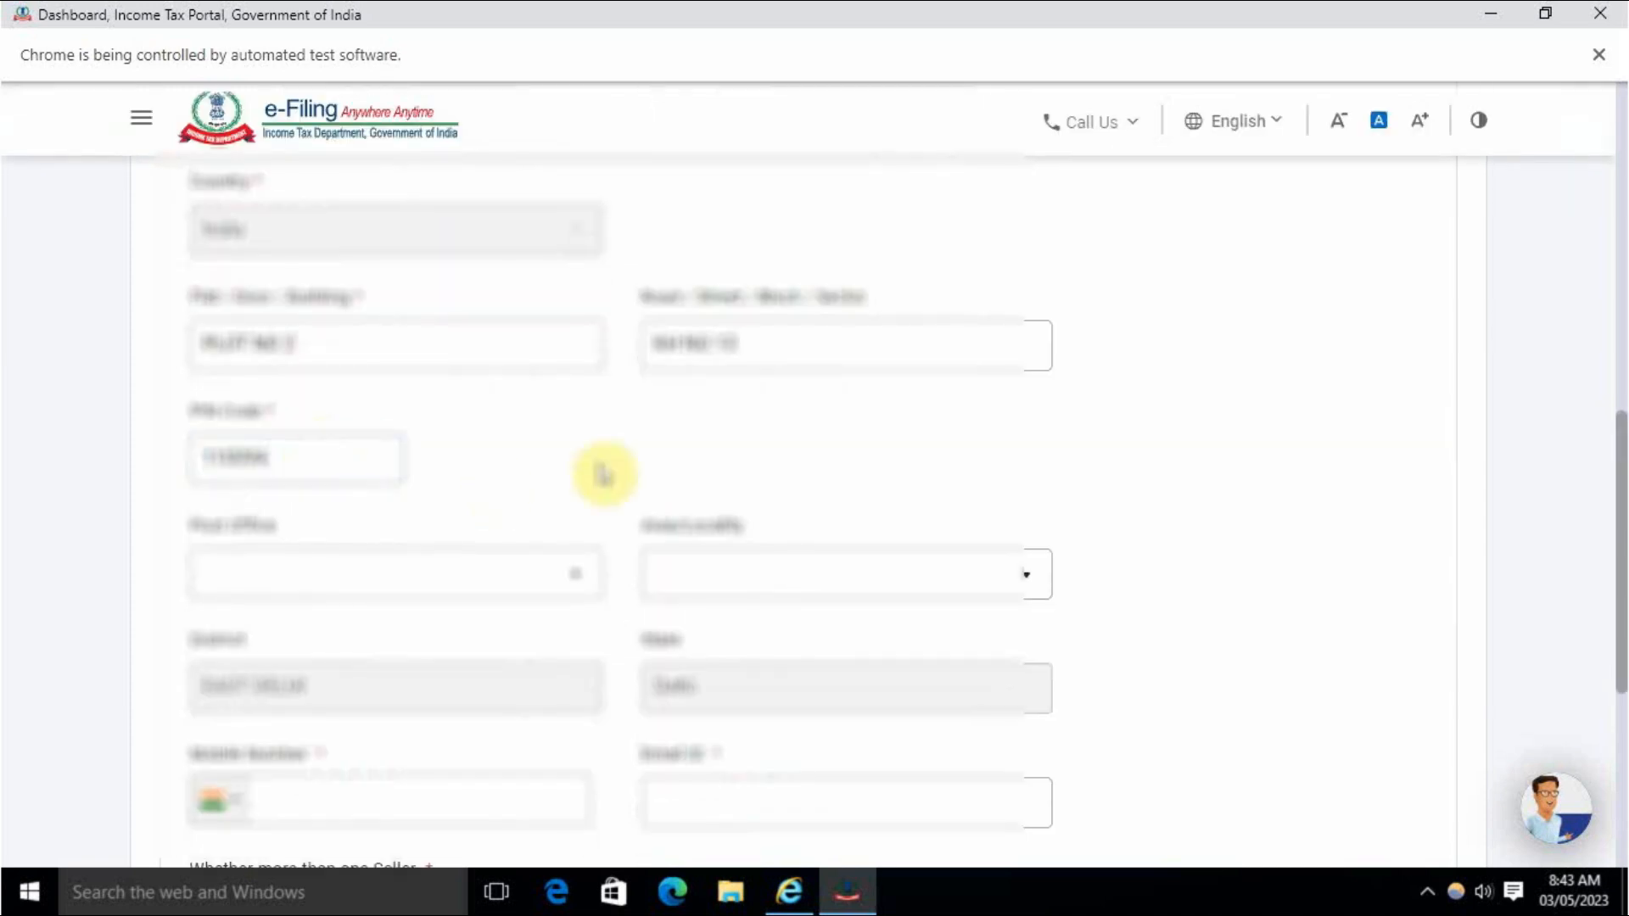
{"action": "left_click", "coordinate": [409, 599]}
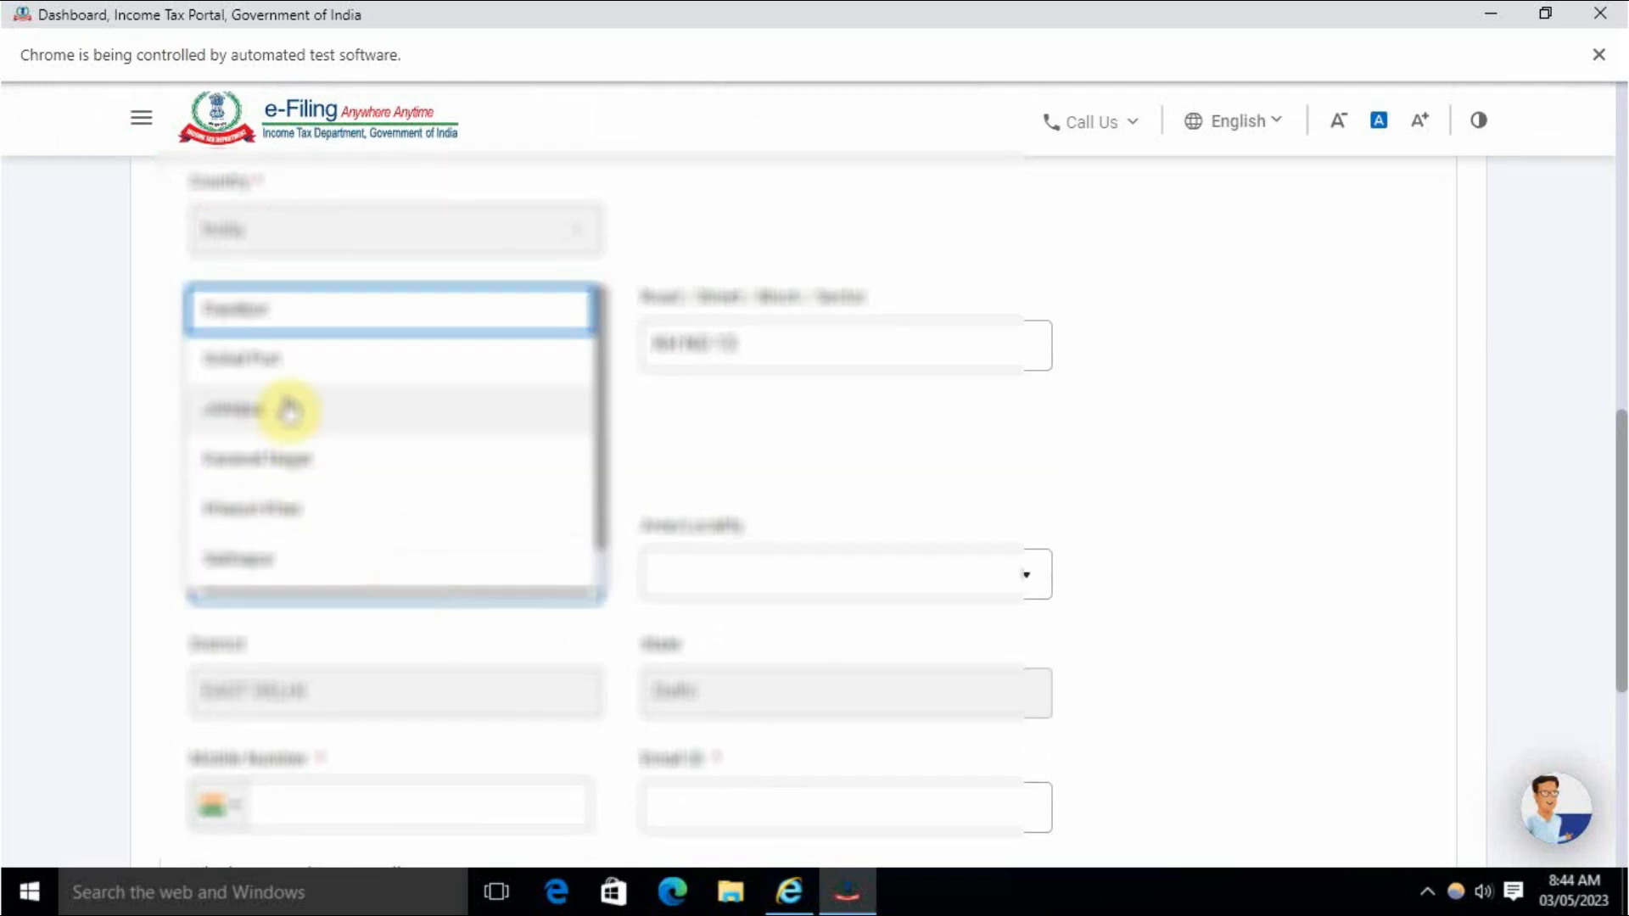
{"action": "left_click", "coordinate": [295, 463]}
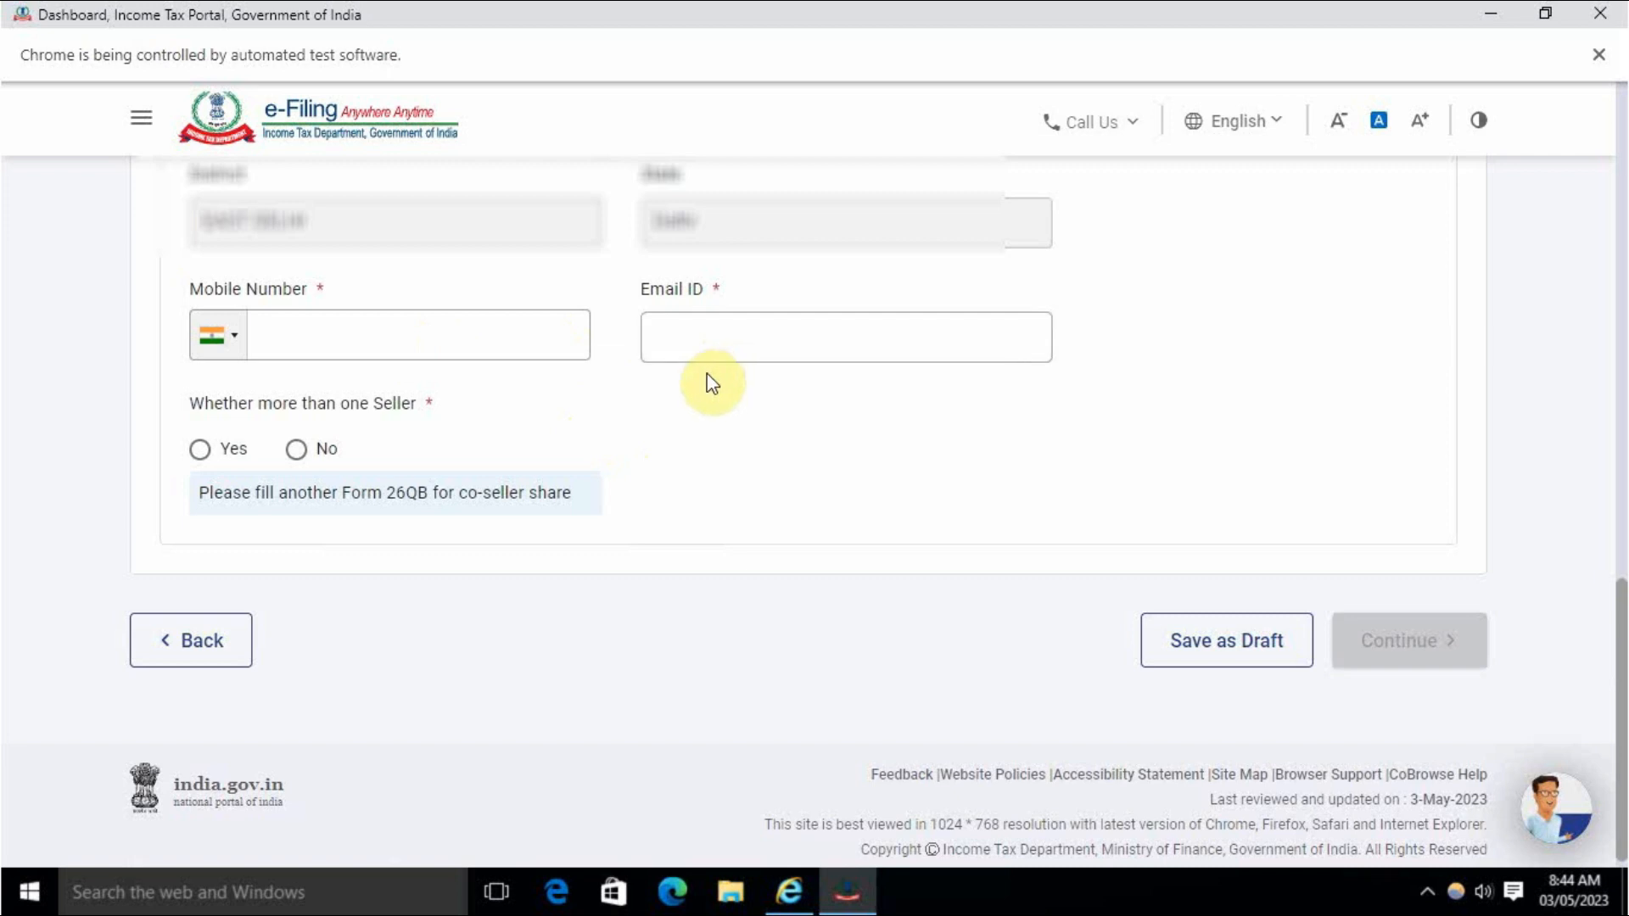
Fill in the seller's mobile number and e-mail, and answer No to more than one seller.
{"action": "left_click", "coordinate": [497, 355]}
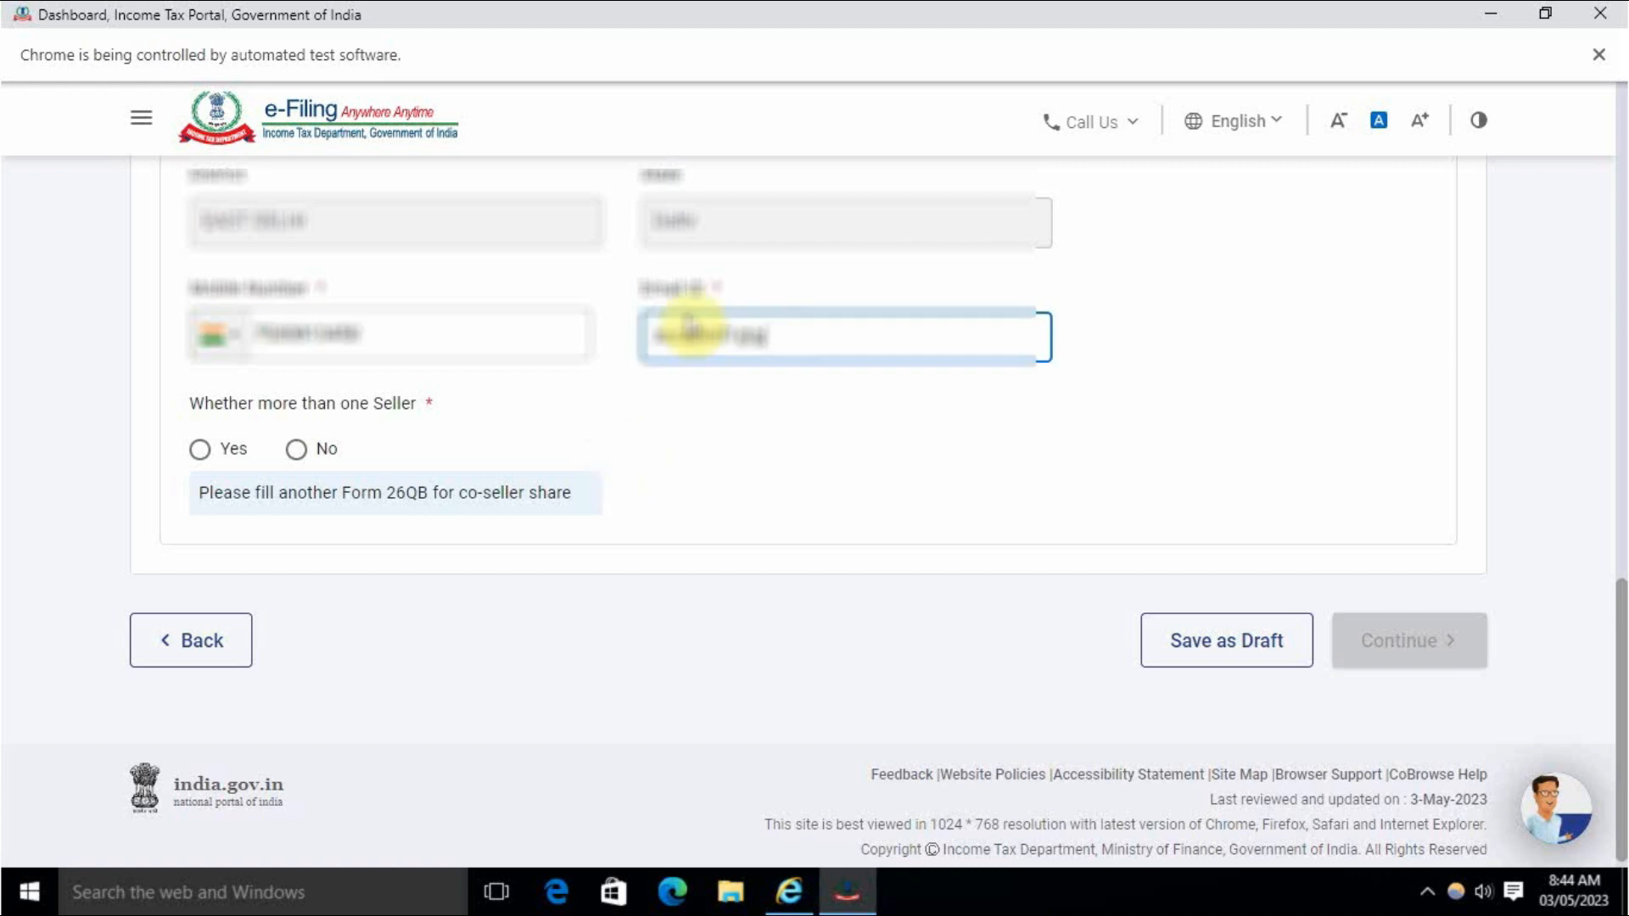
{"action": "type", "text": "mail."}
{"action": "type", "text": "com"}
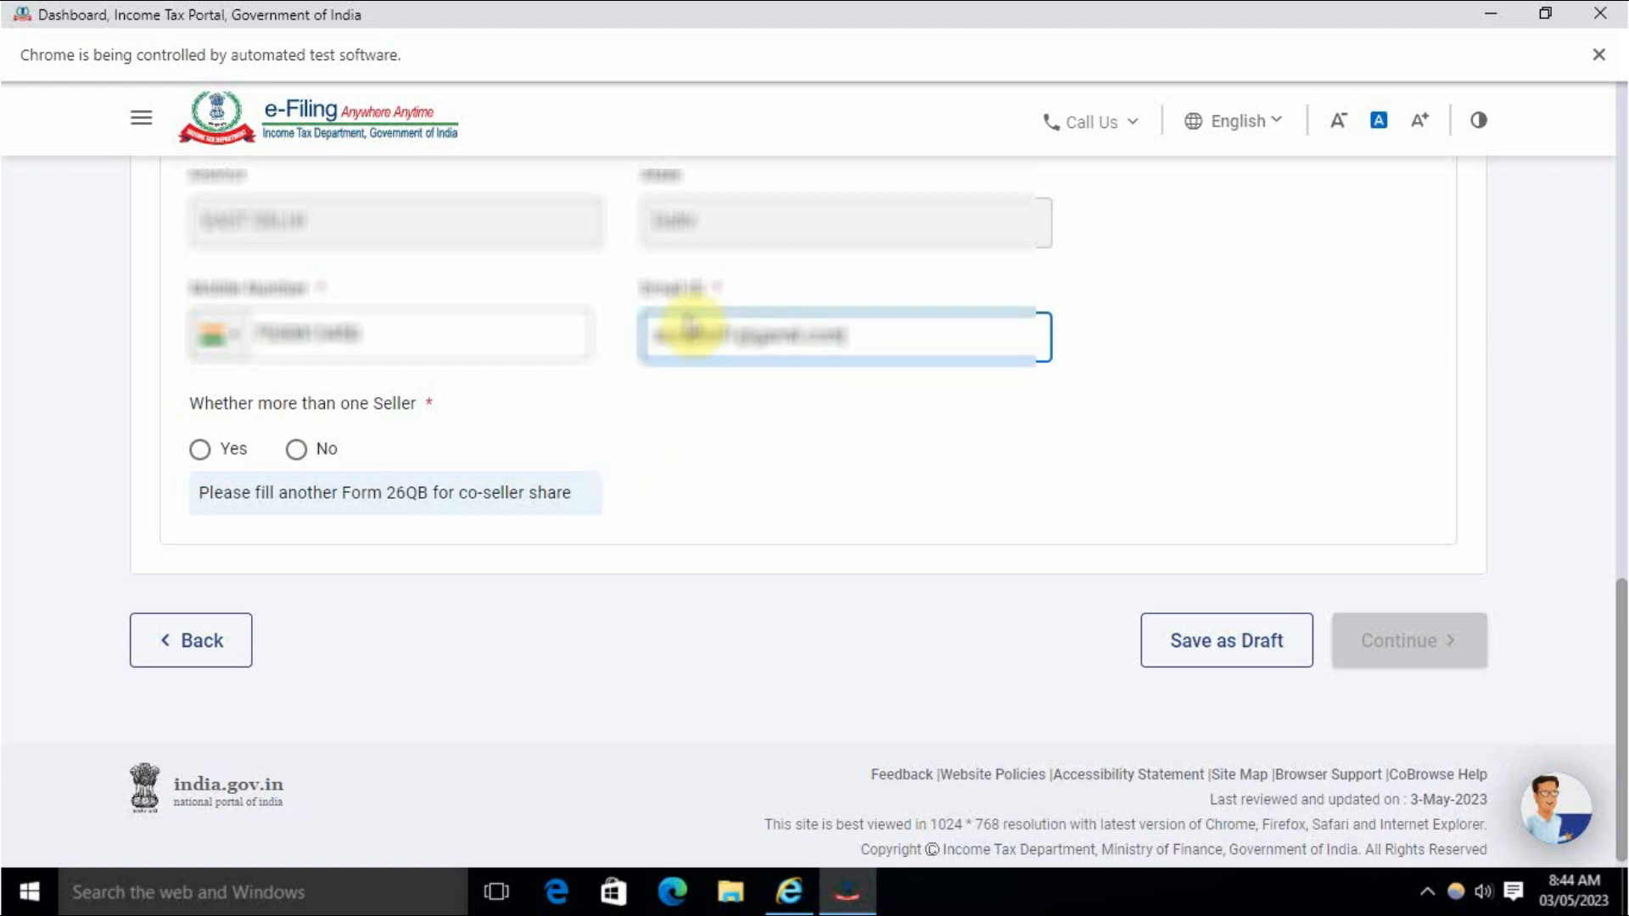
{"action": "left_click", "coordinate": [859, 431]}
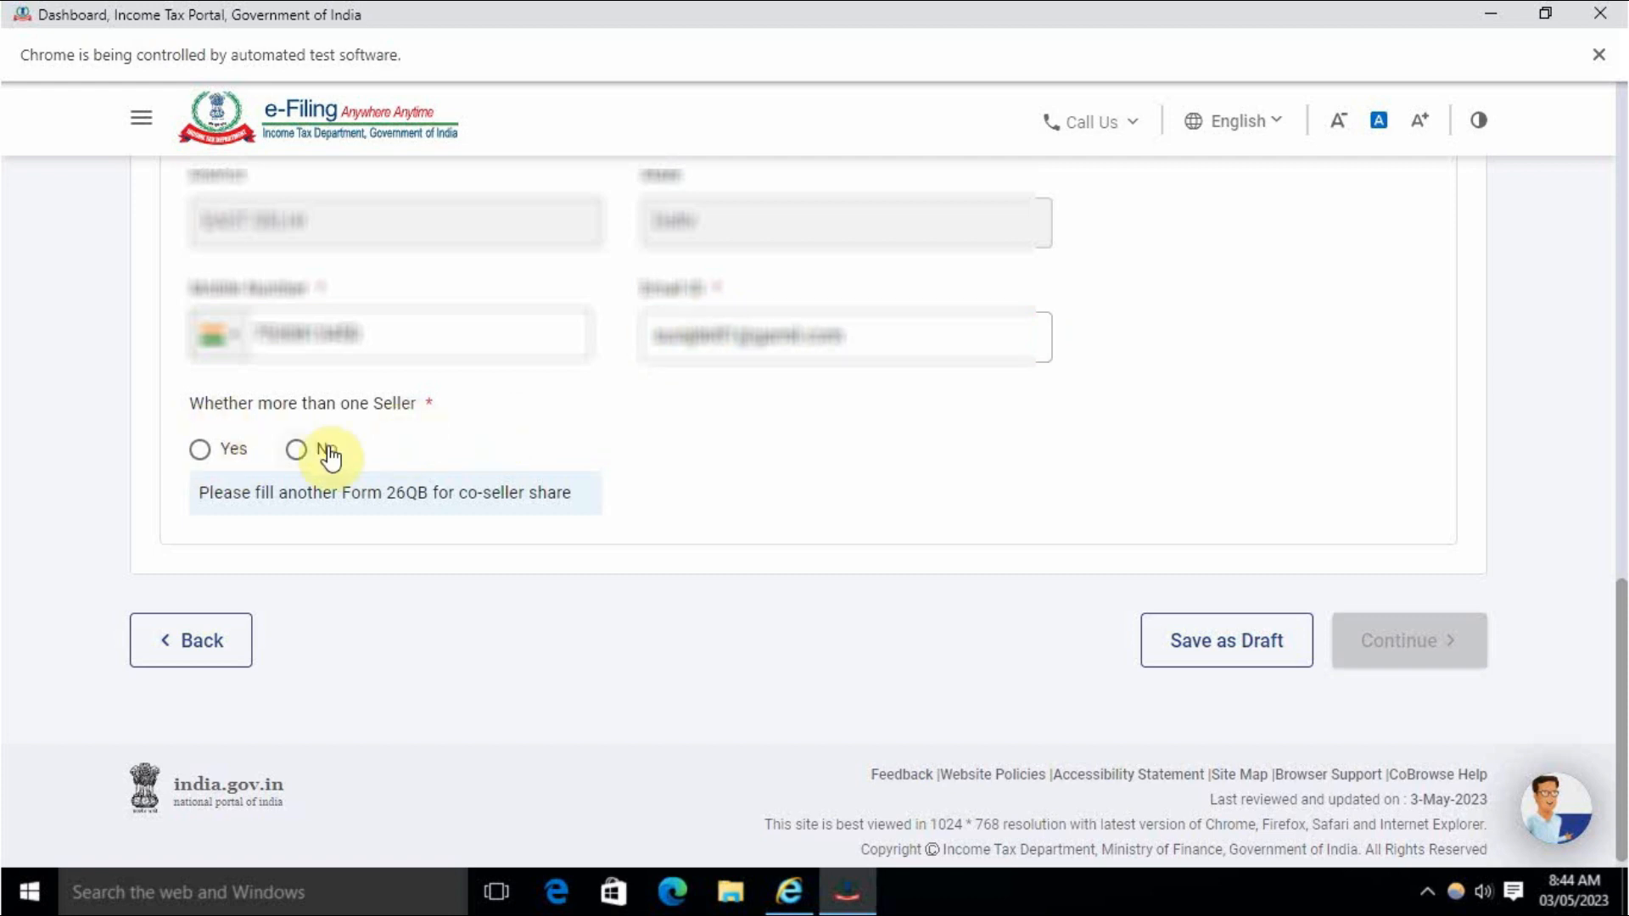
{"action": "left_click", "coordinate": [297, 448]}
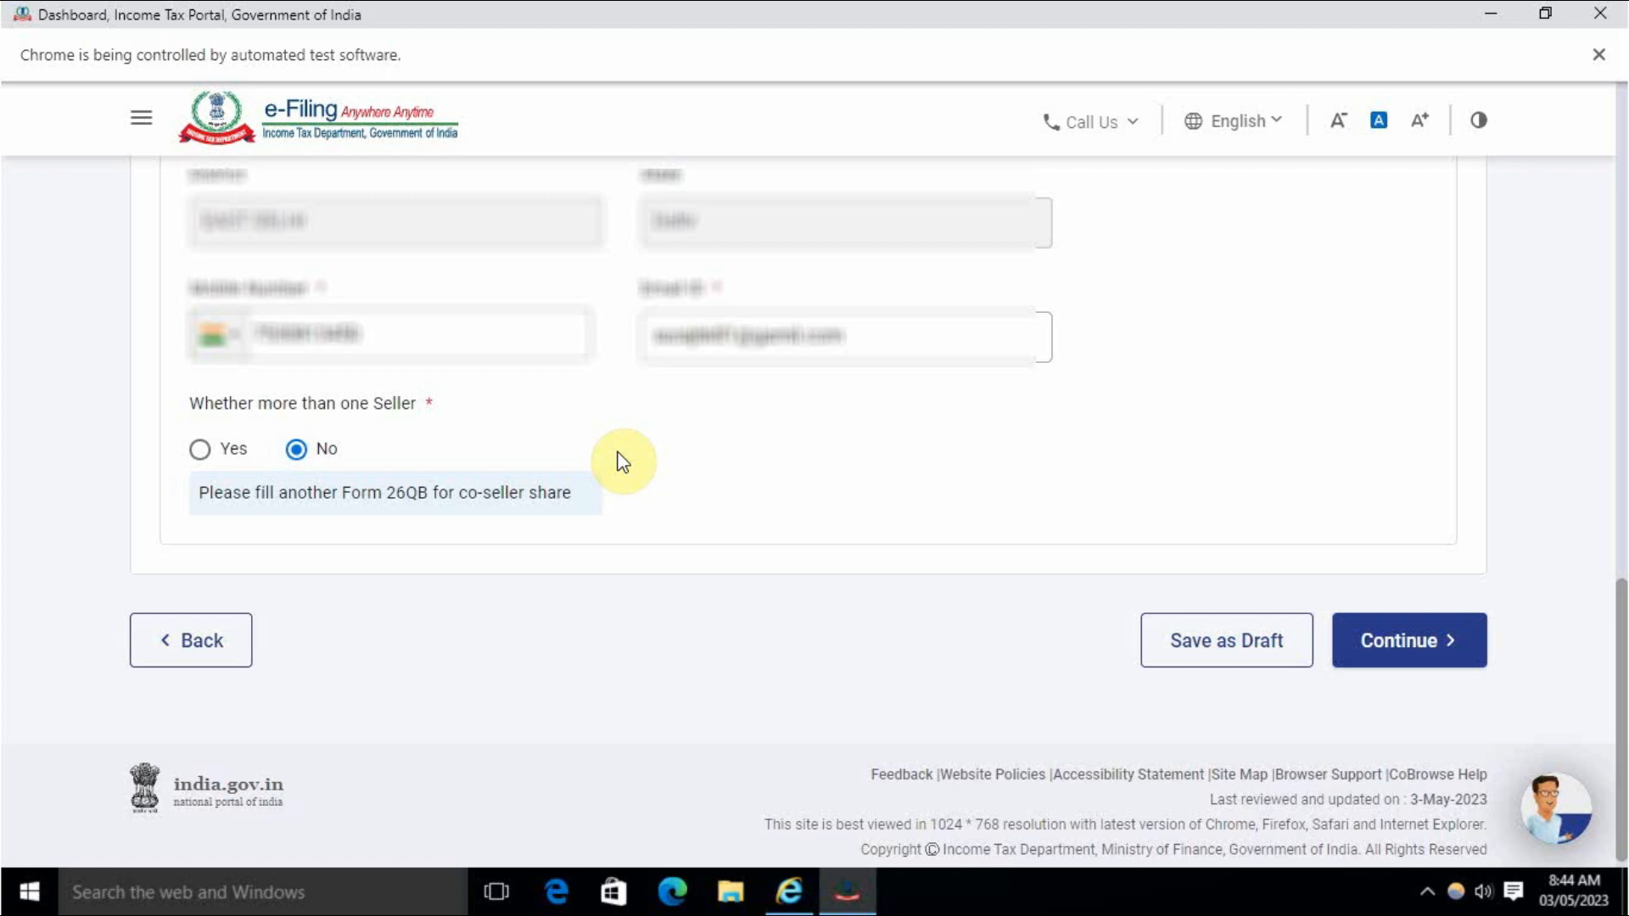
{"action": "left_click", "coordinate": [204, 449]}
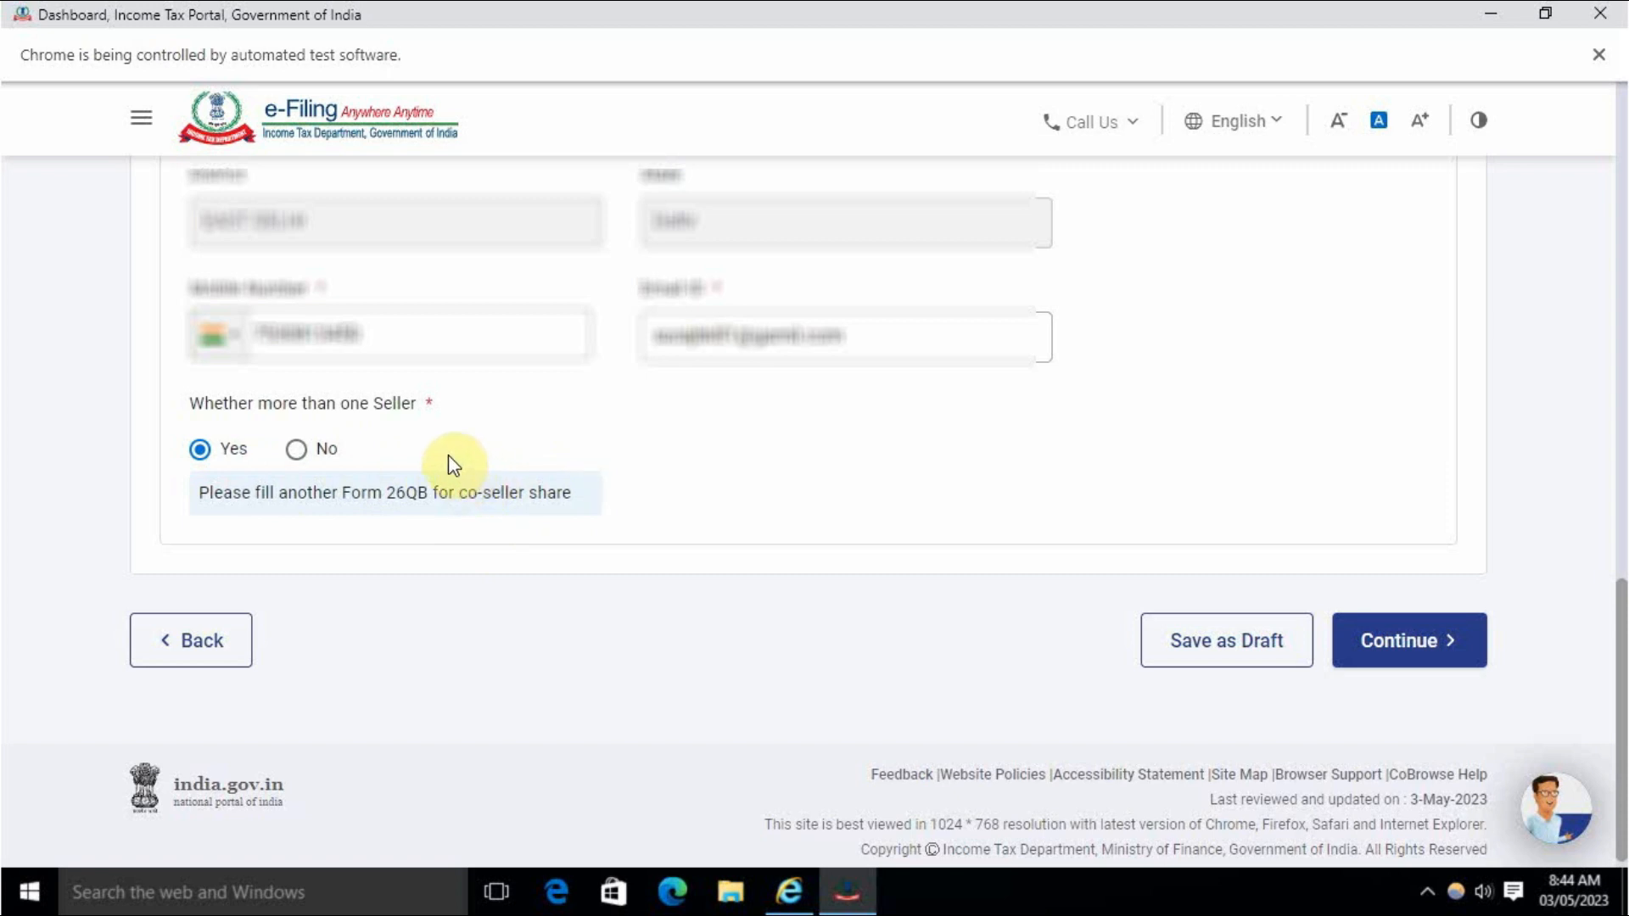
{"action": "left_click", "coordinate": [299, 449]}
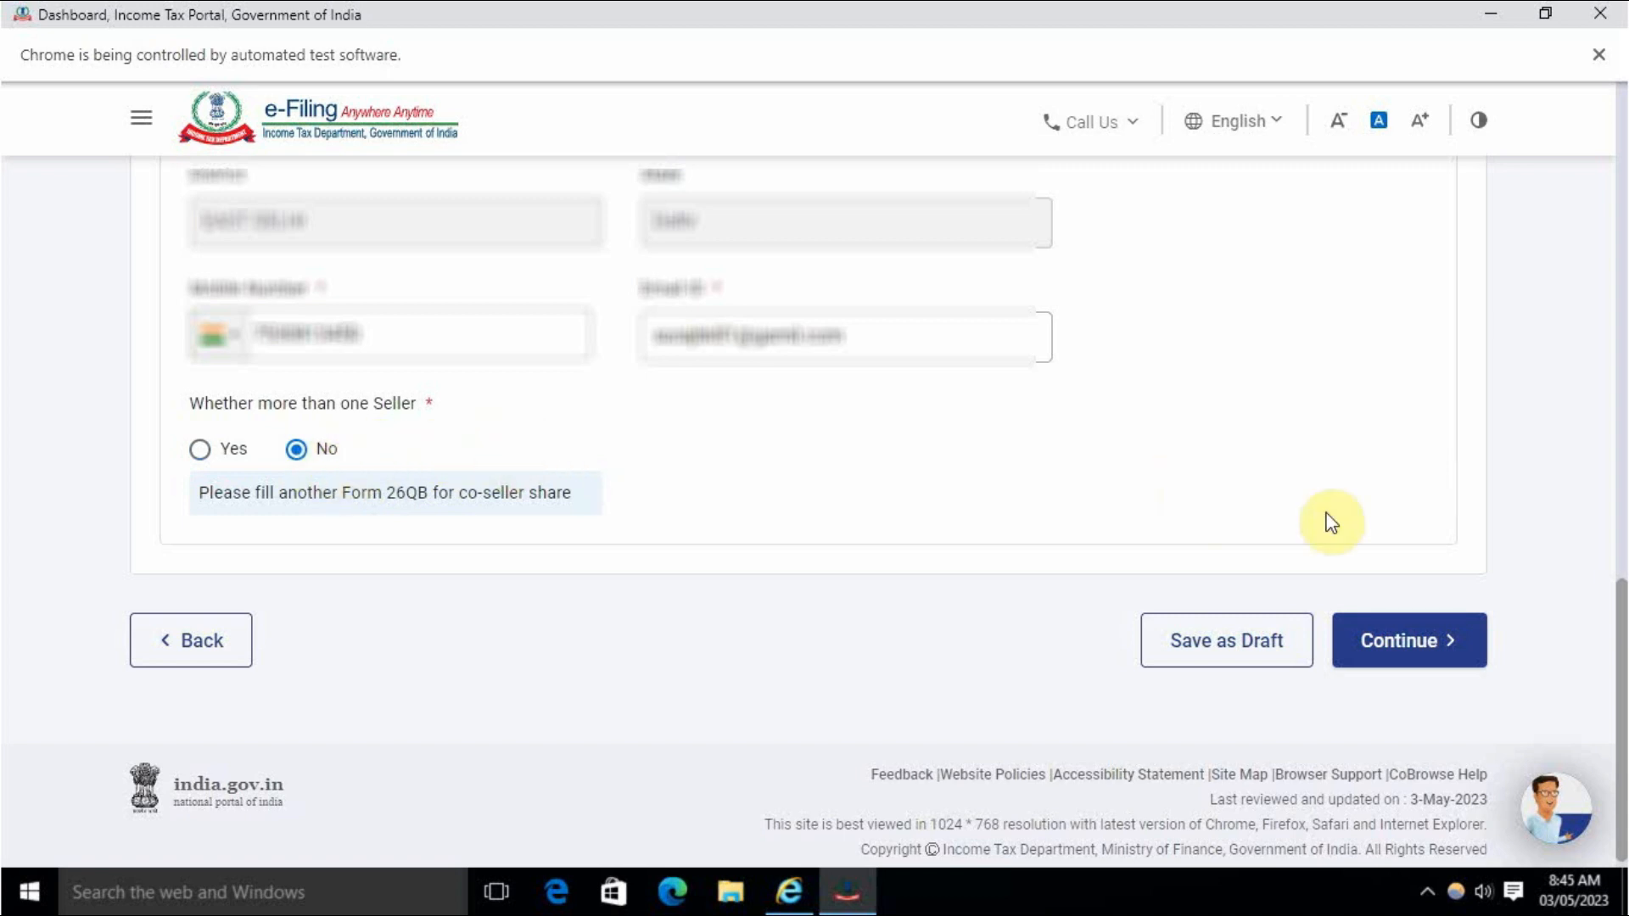
Continue to the property details and set the property type to Building.
{"action": "left_click", "coordinate": [1419, 644]}
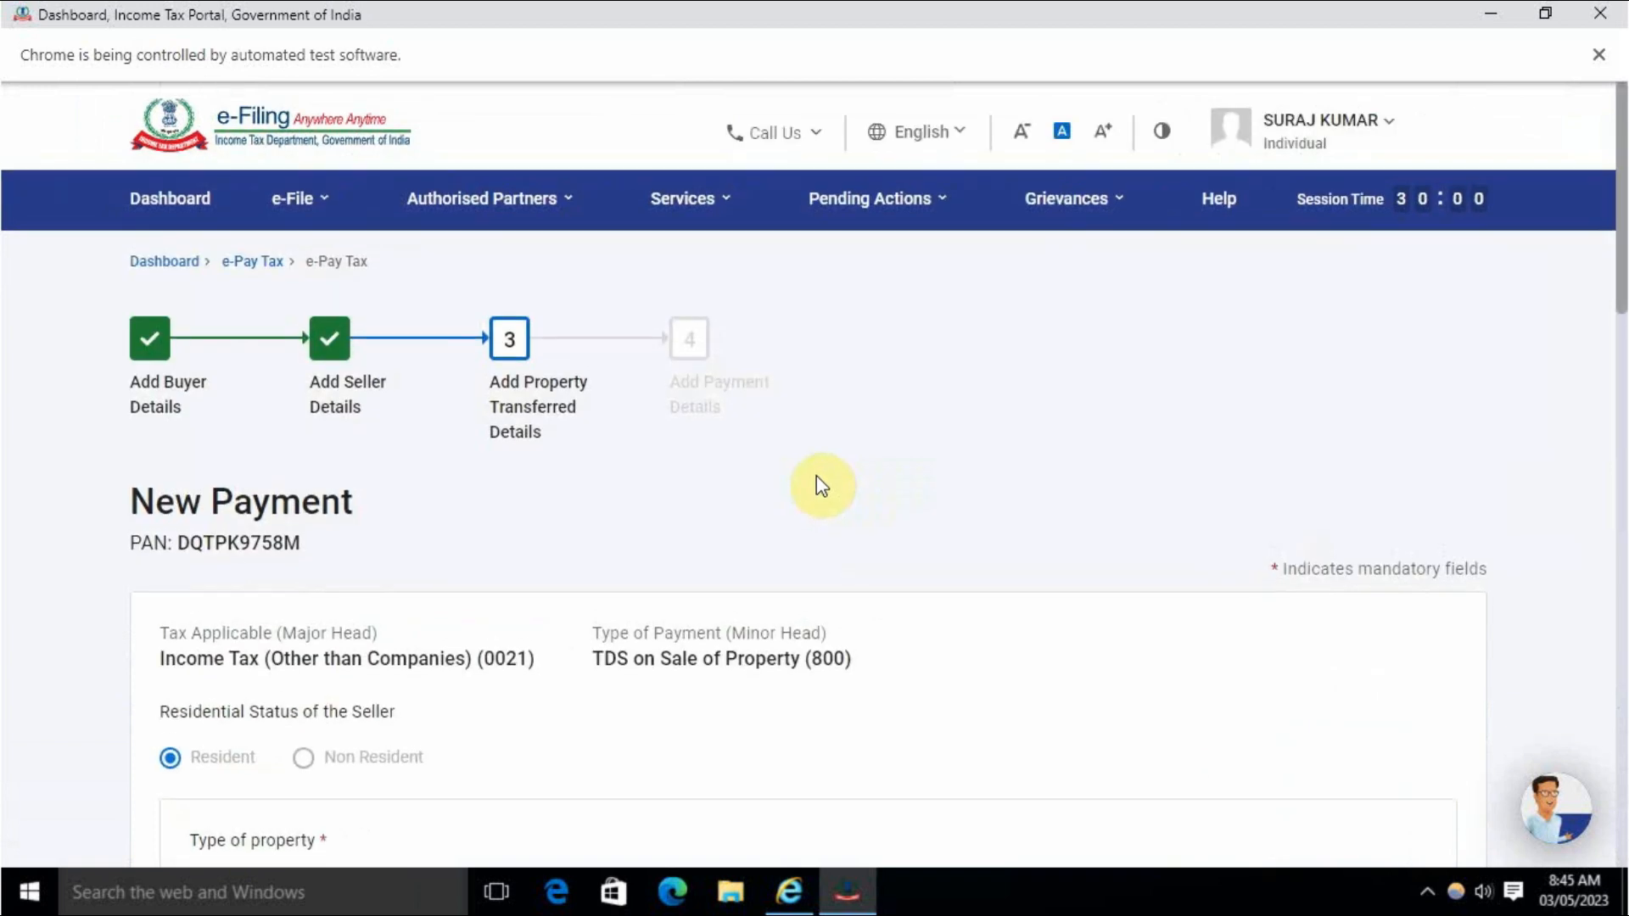
{"action": "scroll", "coordinate": [831, 509], "scroll_direction": "down", "scroll_amount": 4}
{"action": "scroll", "coordinate": [828, 508], "scroll_direction": "down", "scroll_amount": 1}
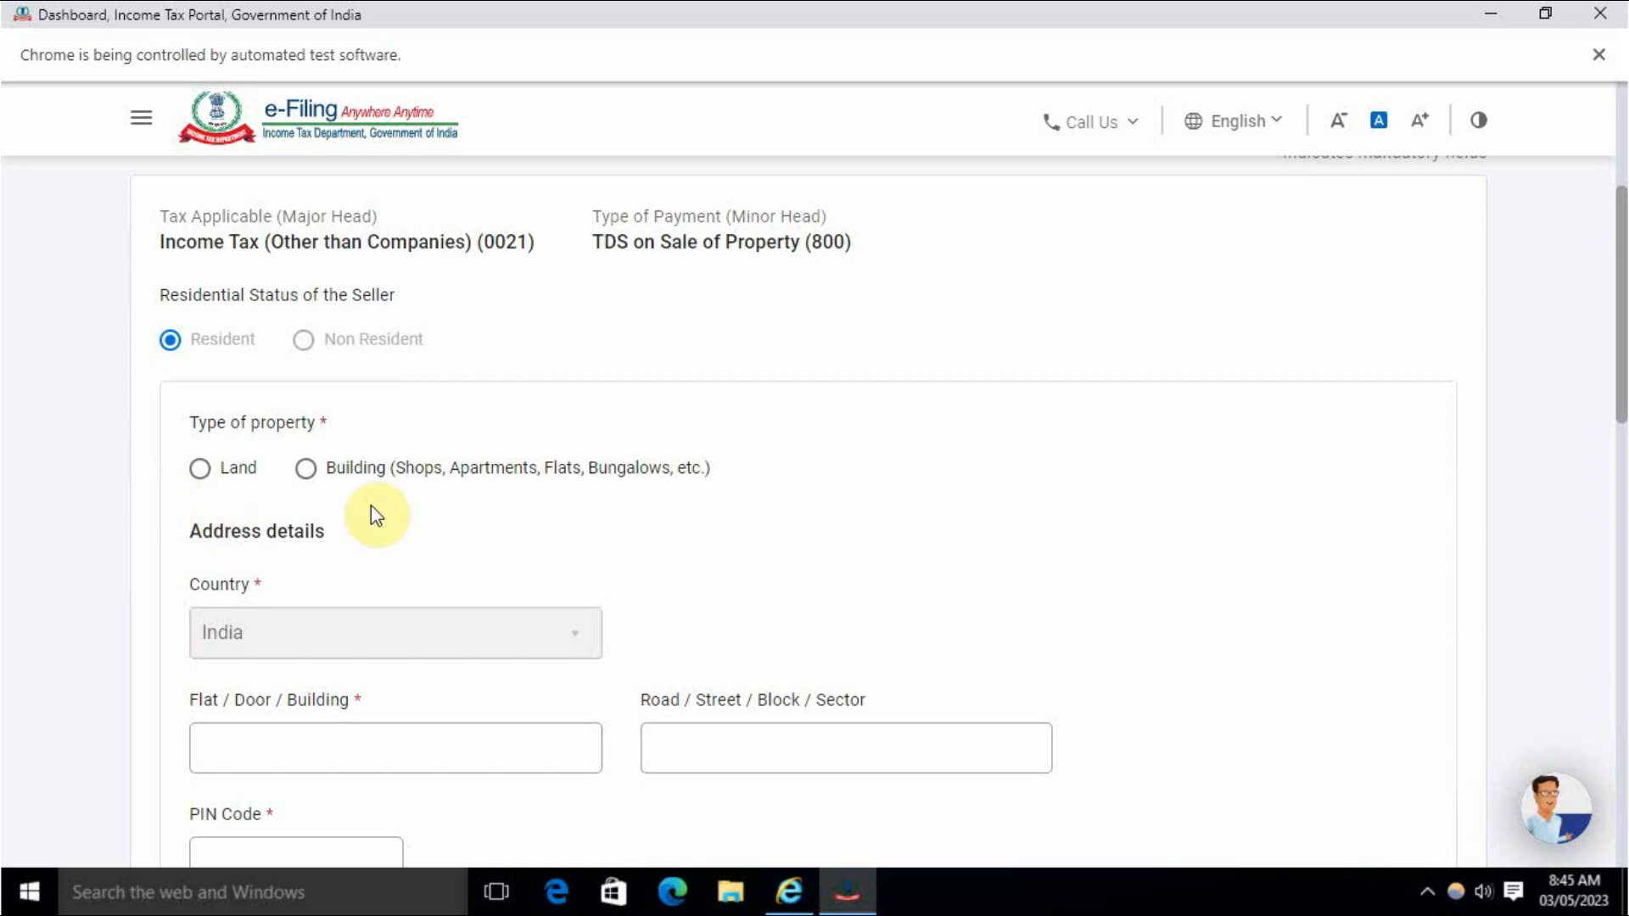
{"action": "left_click", "coordinate": [321, 487]}
Fill in the property's address and scroll to the agreement date fields.
{"action": "scroll", "coordinate": [451, 509], "scroll_direction": "down", "scroll_amount": 5}
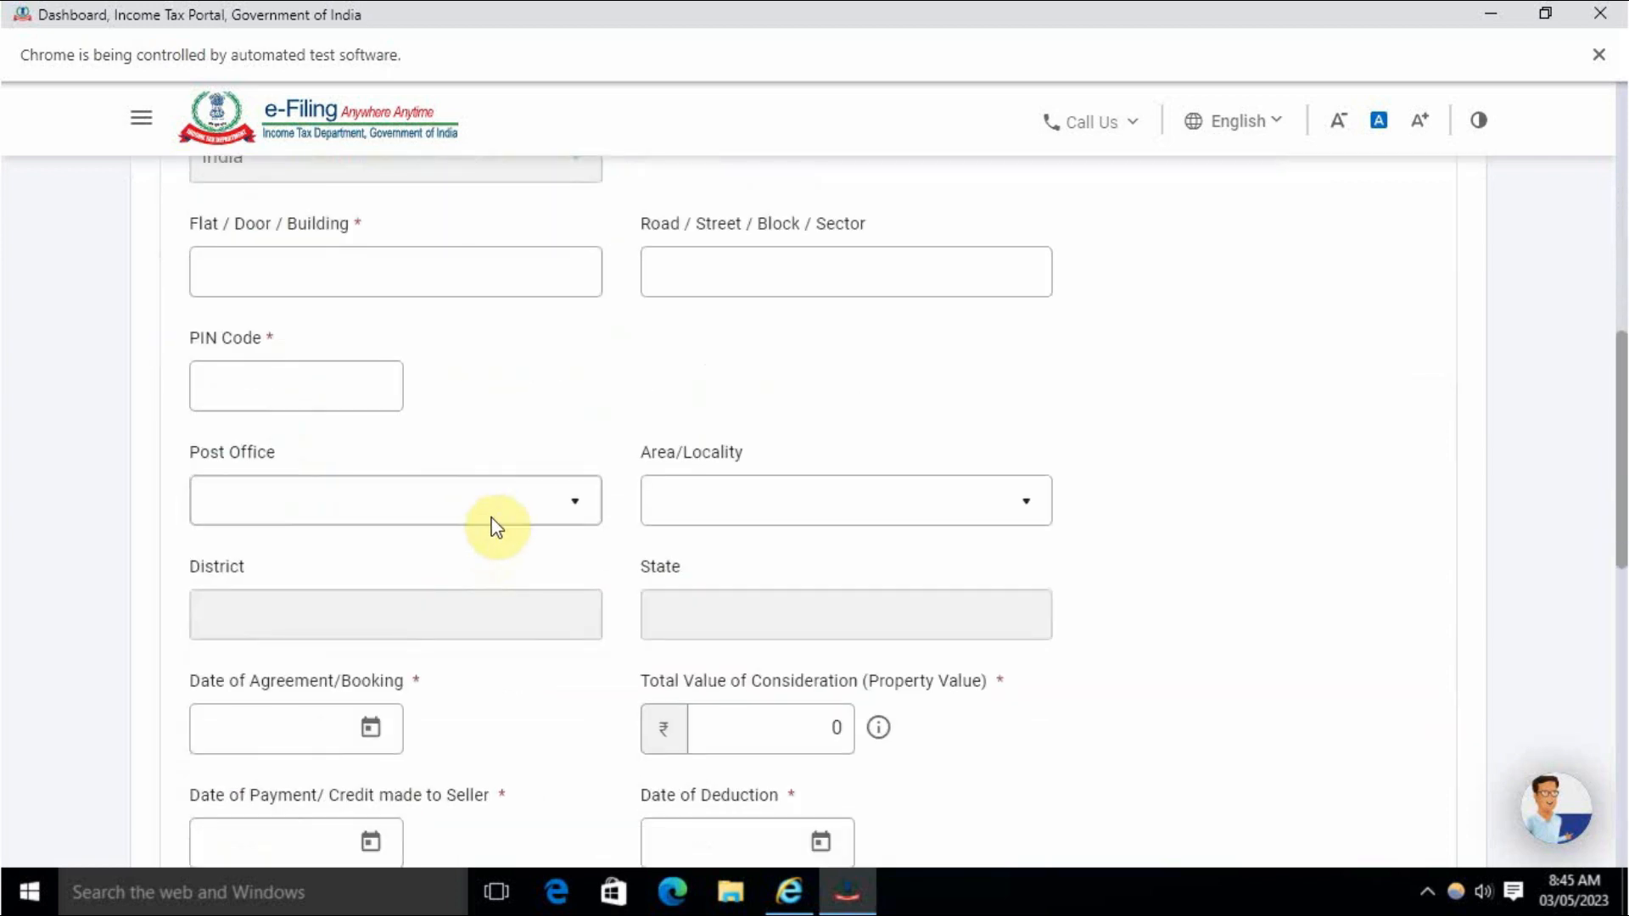
{"action": "scroll", "coordinate": [505, 434], "scroll_direction": "up", "scroll_amount": 3}
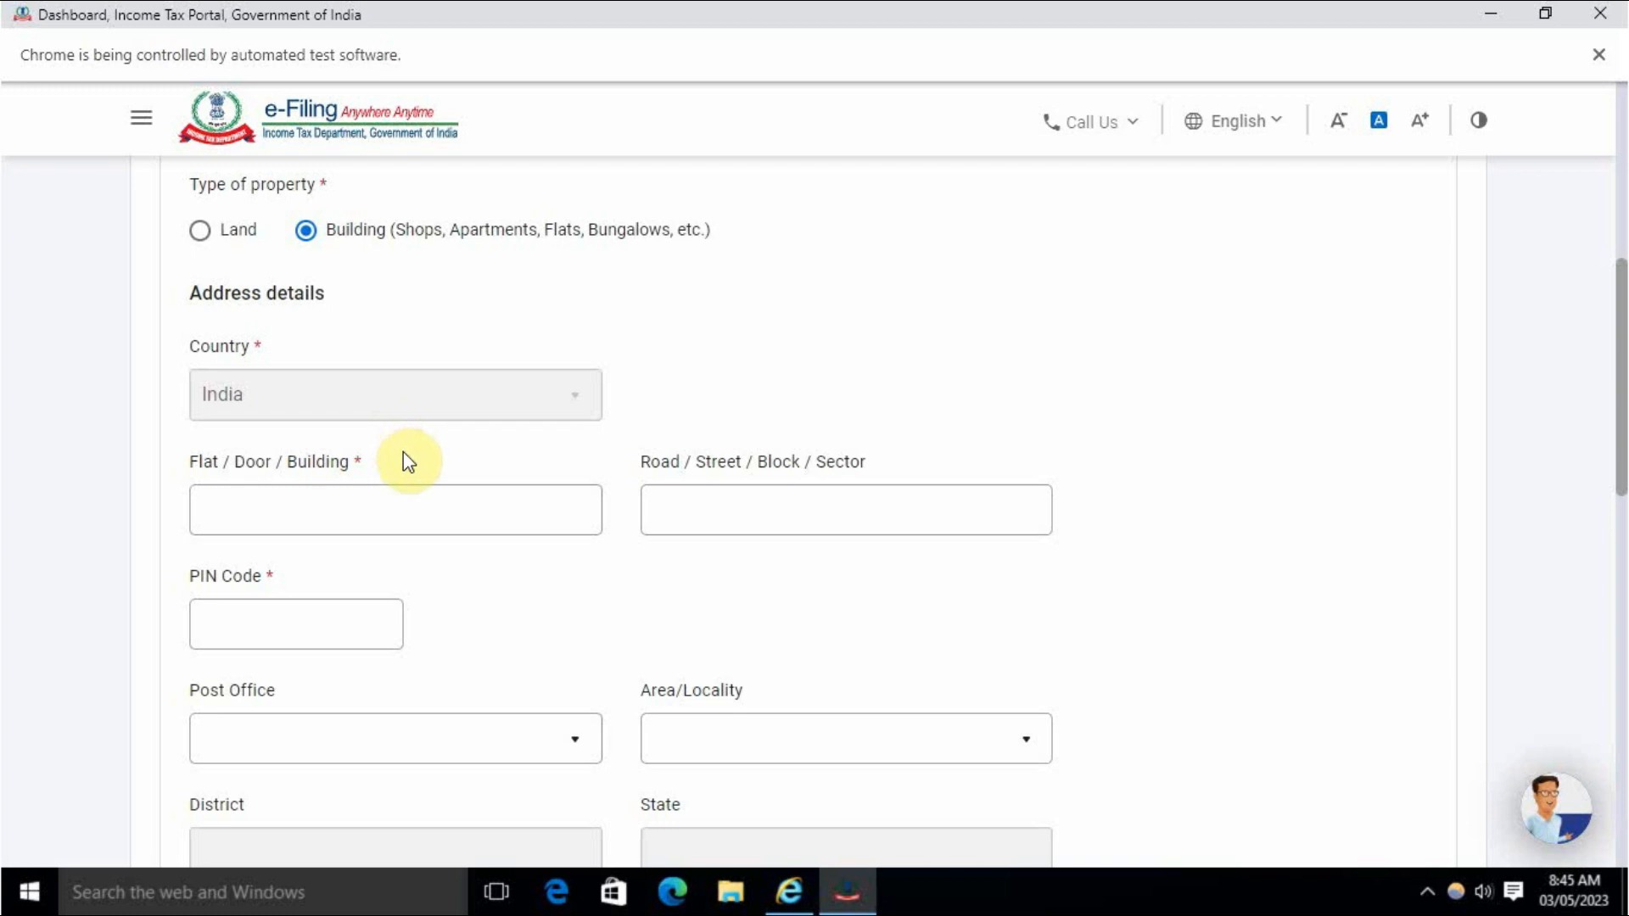
{"action": "scroll", "coordinate": [422, 477], "scroll_direction": "up", "scroll_amount": 1}
{"action": "scroll", "coordinate": [424, 483], "scroll_direction": "up", "scroll_amount": 1}
{"action": "scroll", "coordinate": [447, 538], "scroll_direction": "down", "scroll_amount": 3}
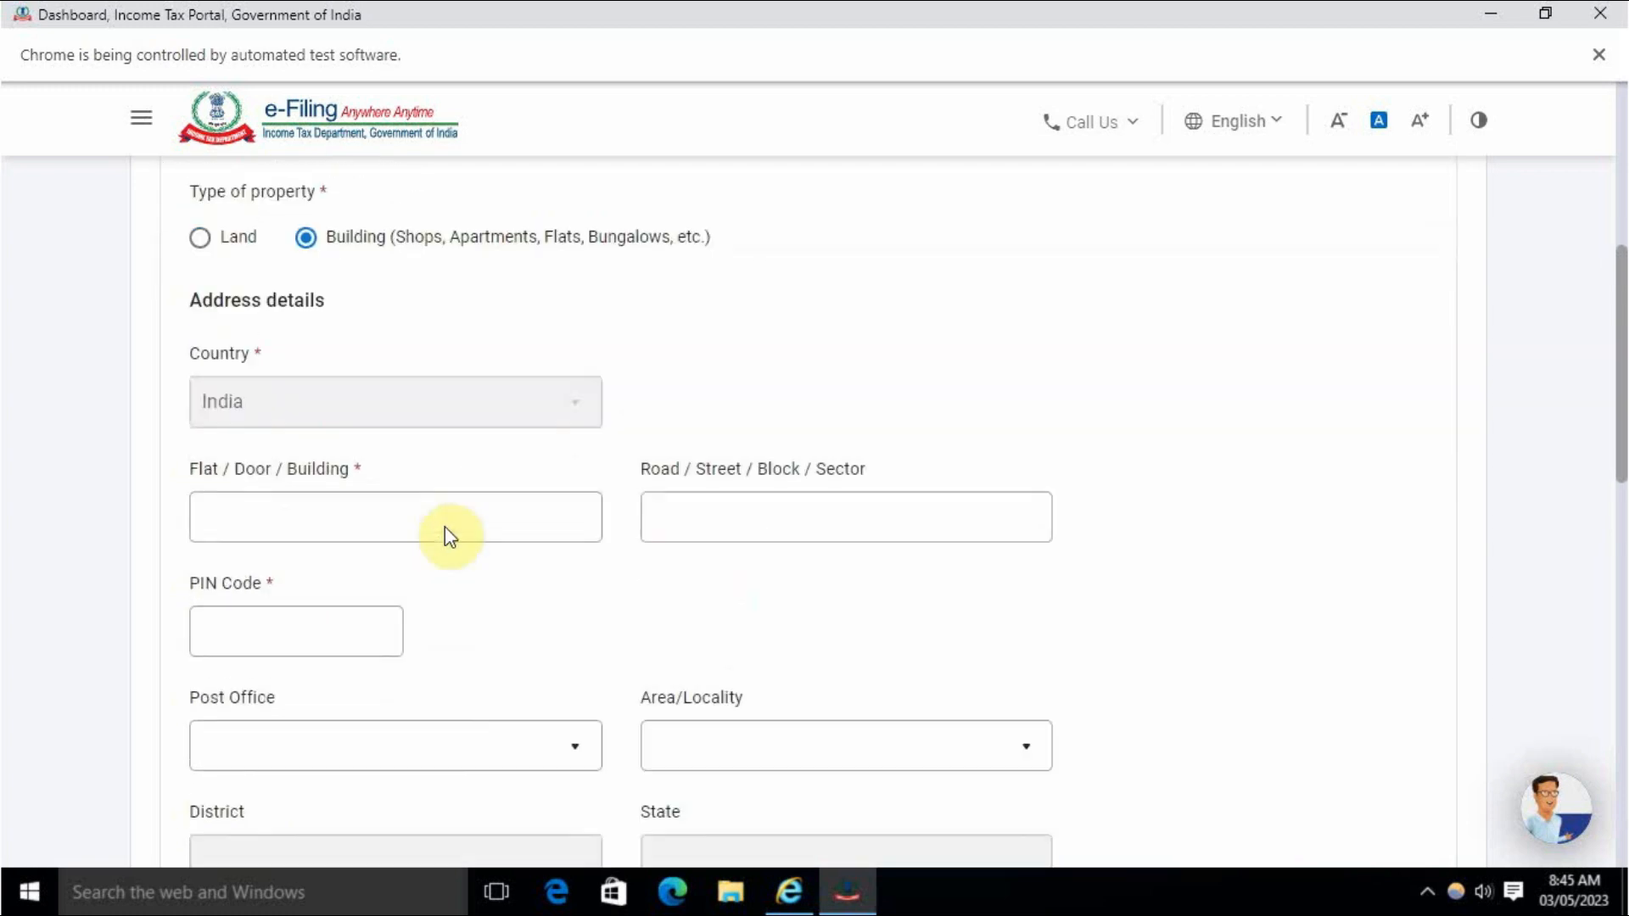
{"action": "left_click", "coordinate": [430, 392]}
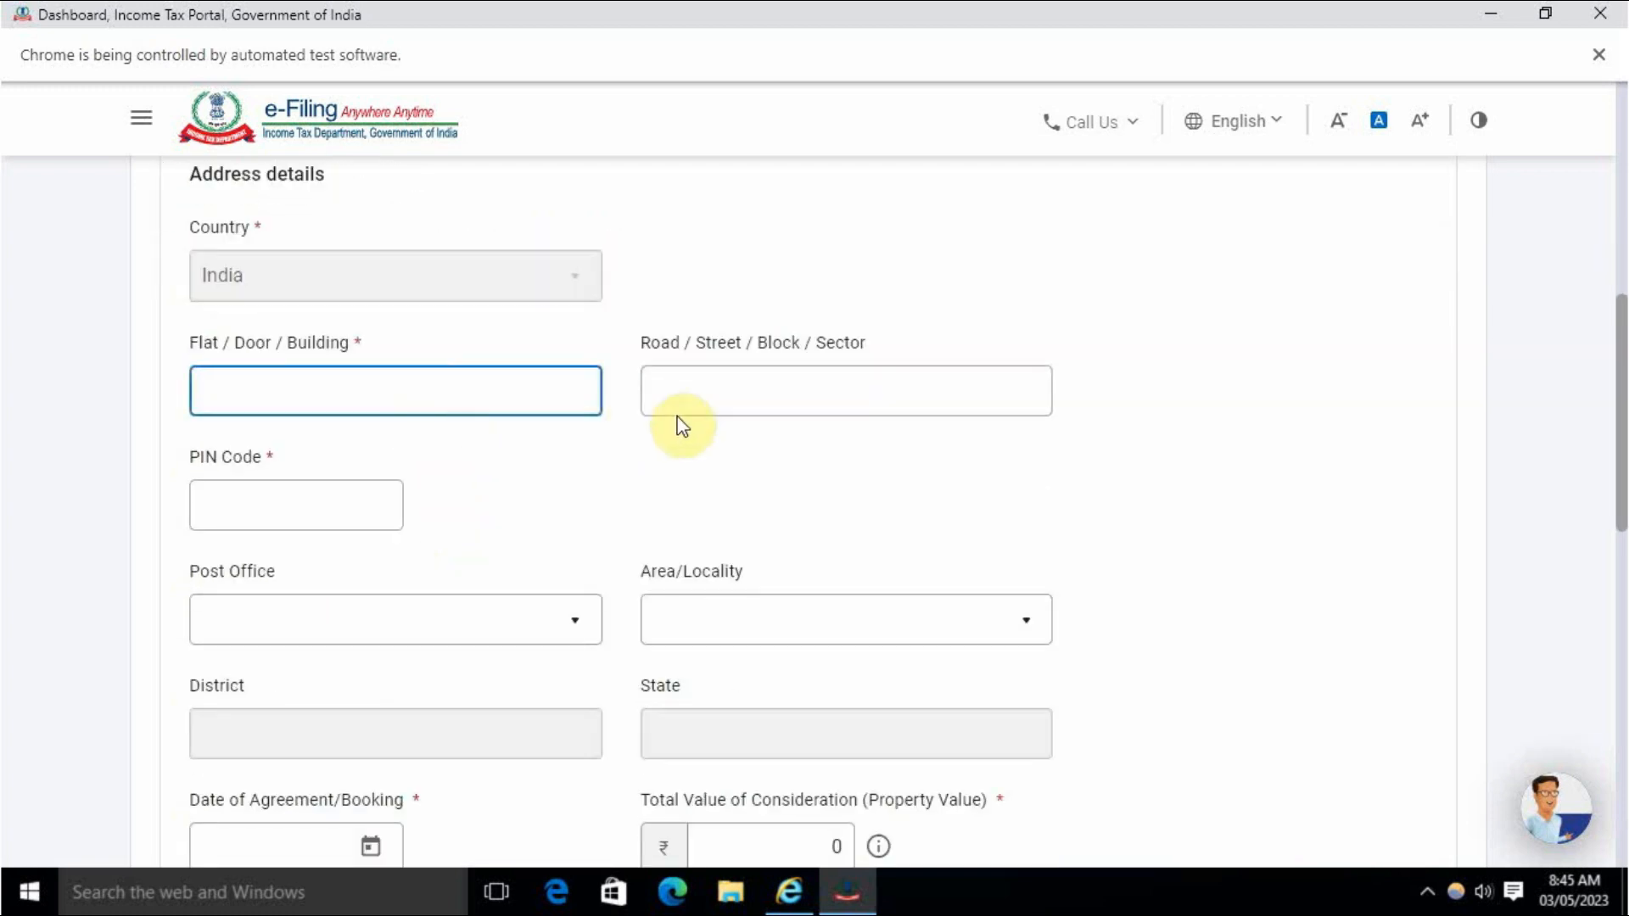
{"action": "scroll", "coordinate": [568, 489], "scroll_direction": "up", "scroll_amount": 2}
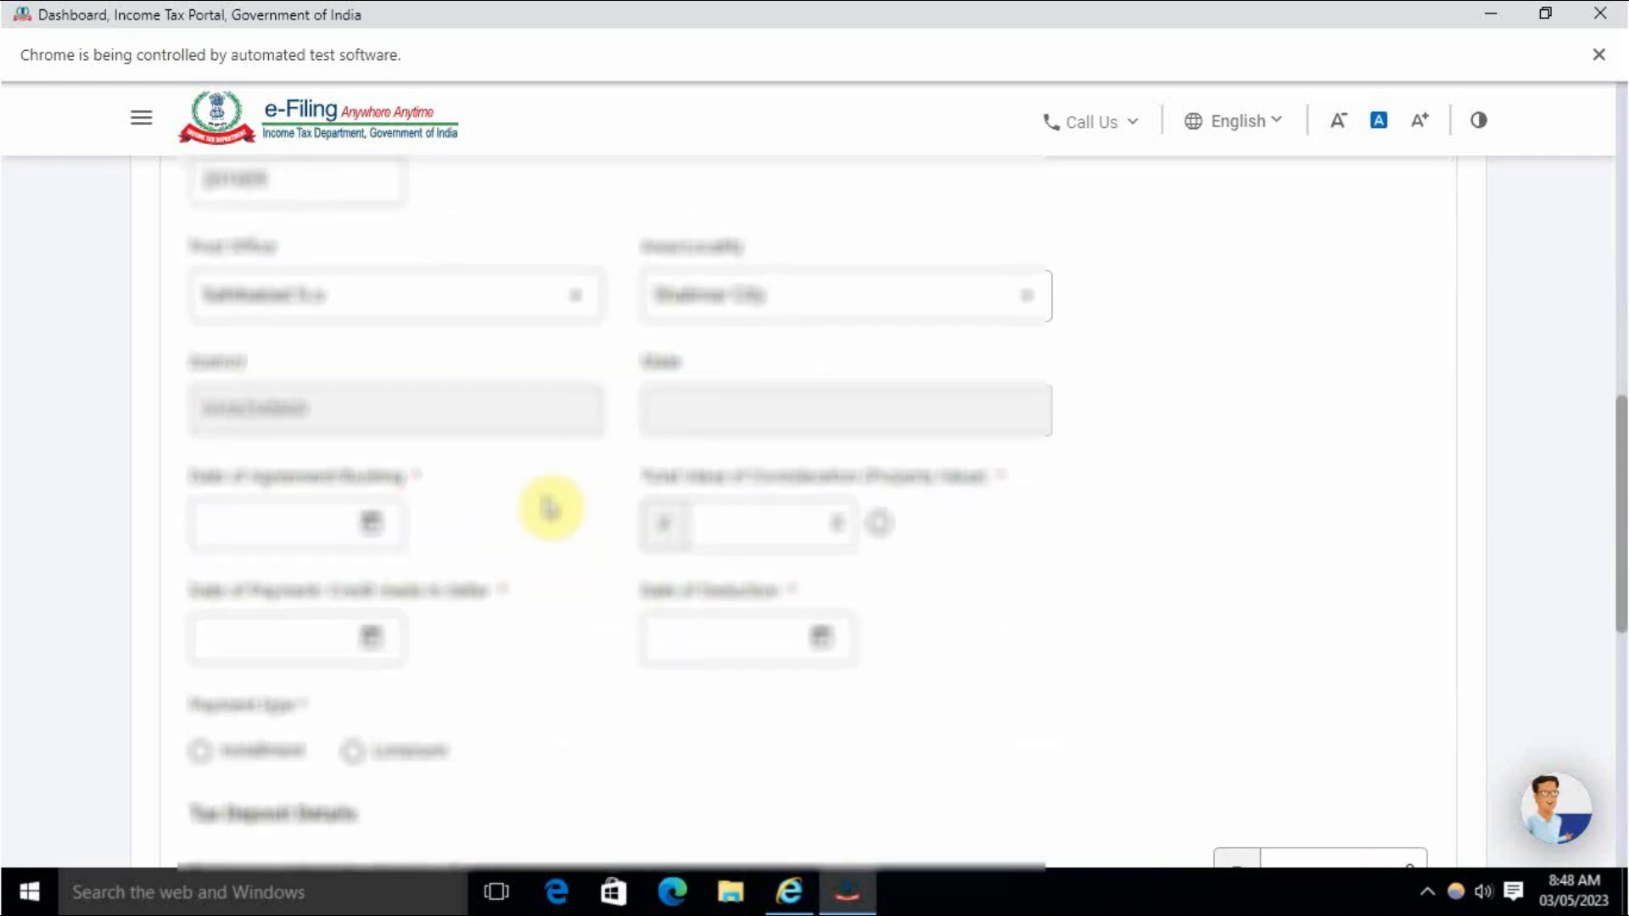
{"action": "scroll", "coordinate": [610, 380], "scroll_direction": "up", "scroll_amount": 1}
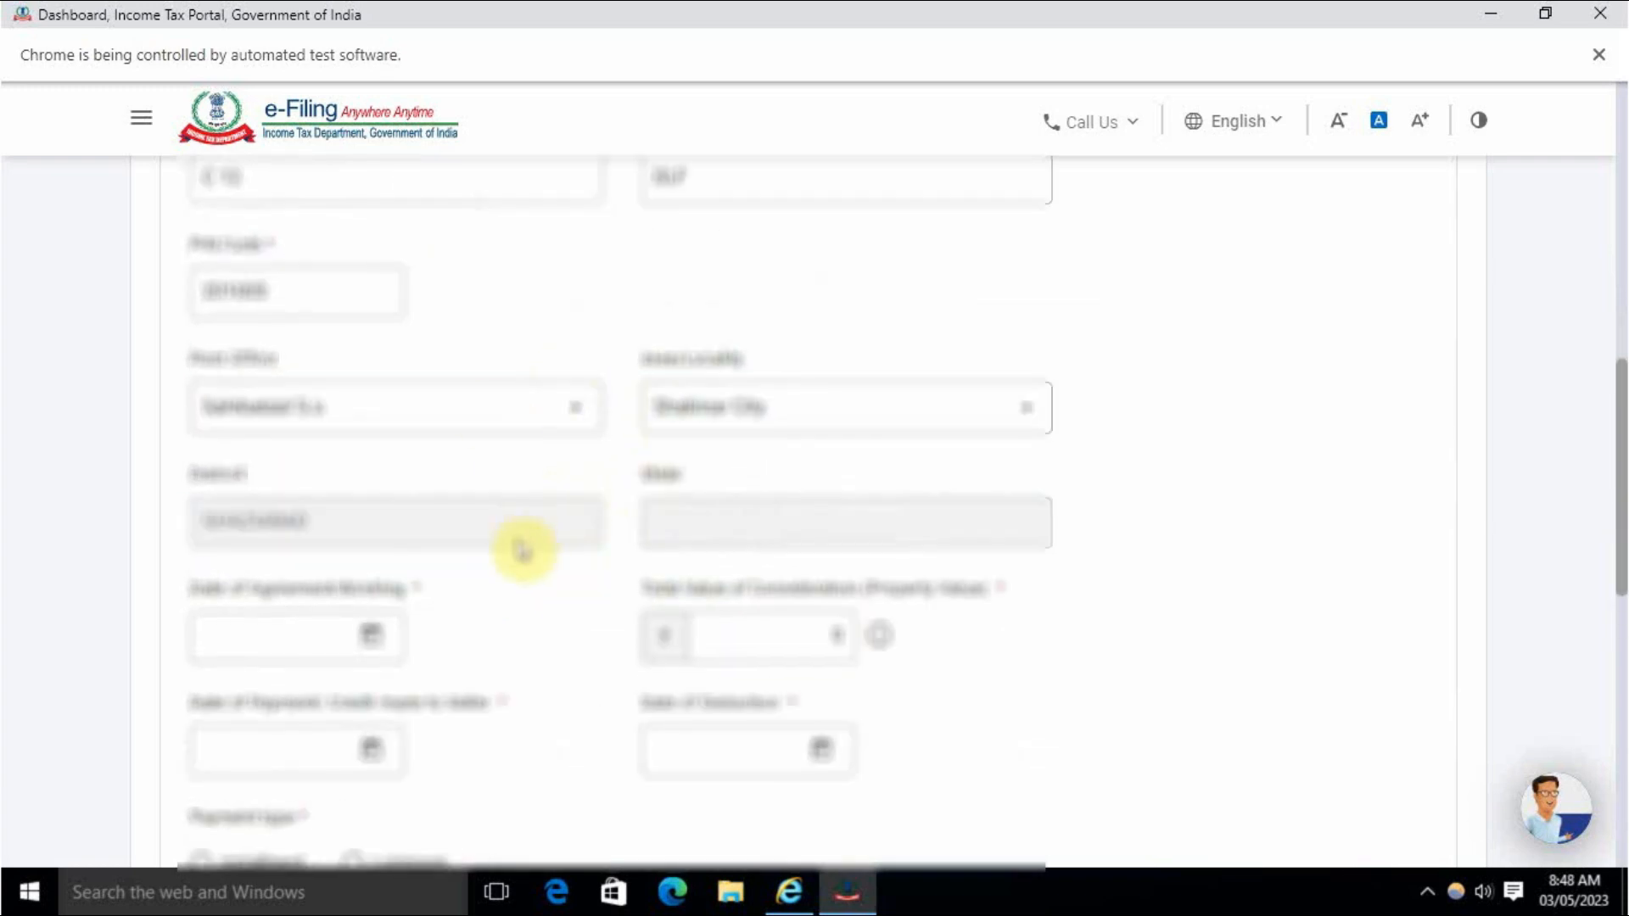
{"action": "scroll", "coordinate": [485, 509], "scroll_direction": "down", "scroll_amount": 1}
{"action": "scroll", "coordinate": [521, 550], "scroll_direction": "down", "scroll_amount": 2}
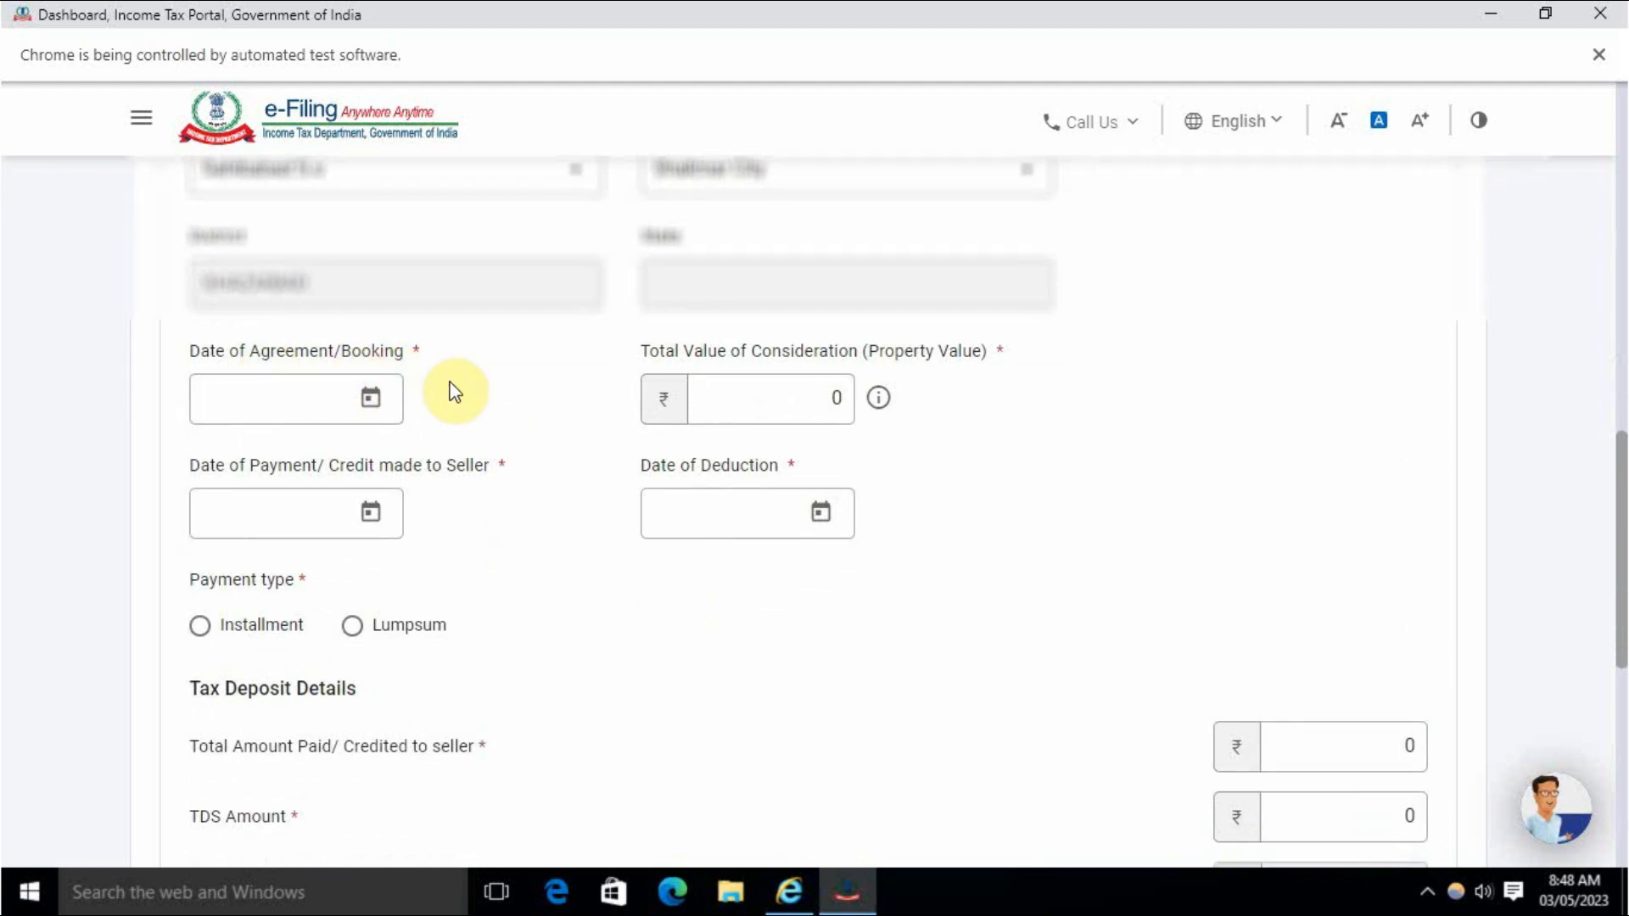
Set agreement date 28-Apr-2023, property value 6000000, and payment and deduction dates 30-Apr-2023.
{"action": "left_click", "coordinate": [363, 409]}
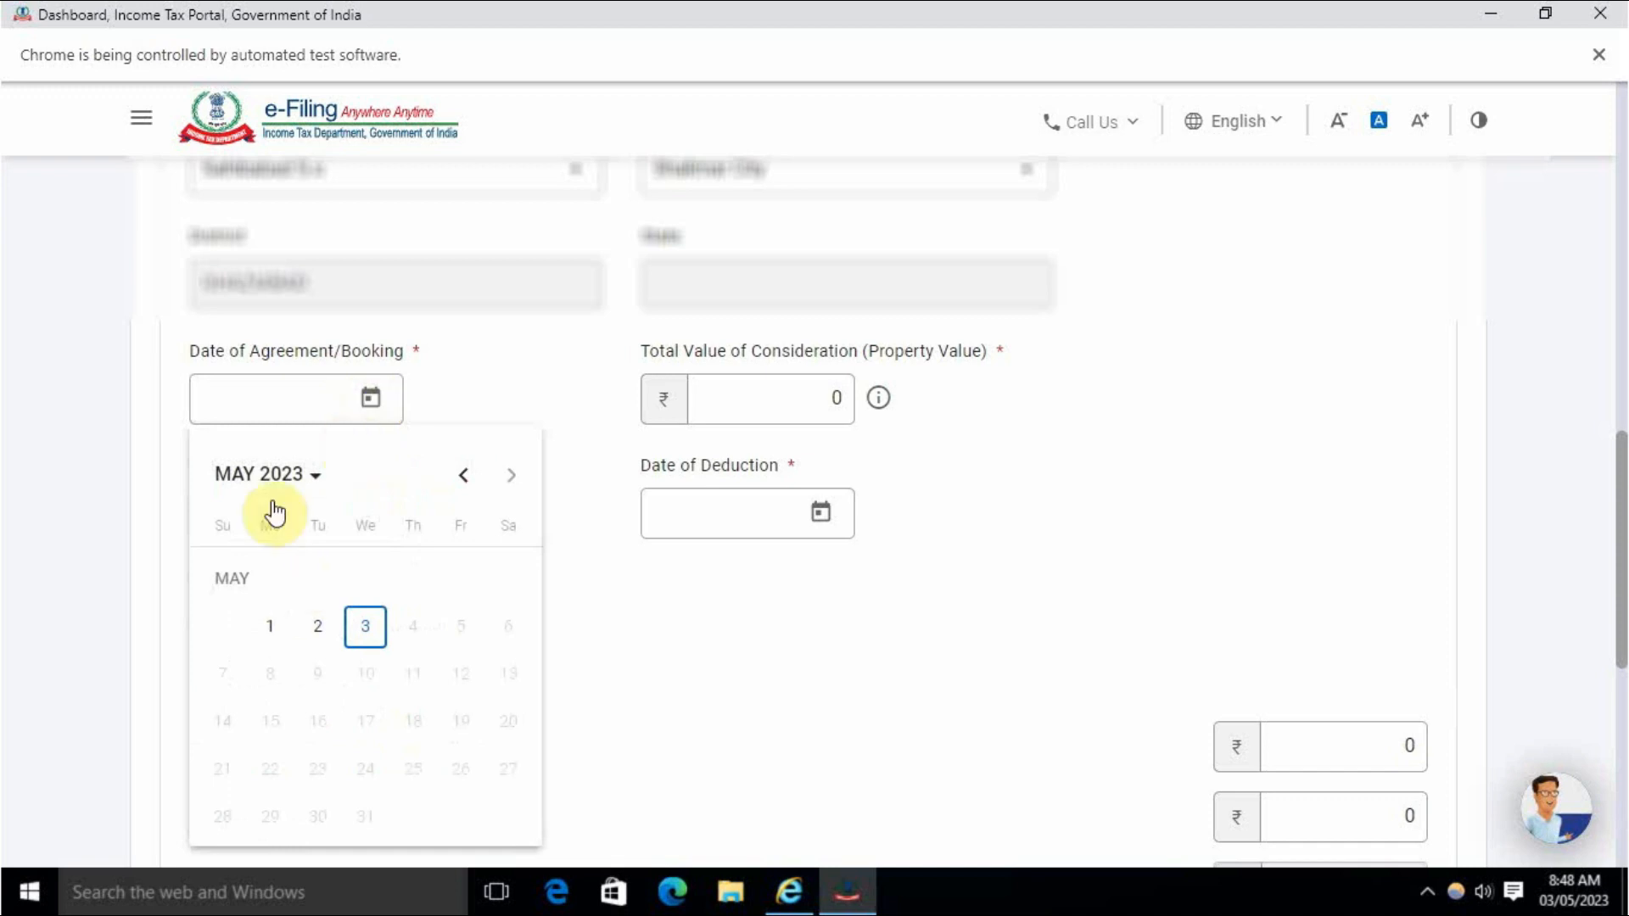
{"action": "left_click", "coordinate": [463, 475]}
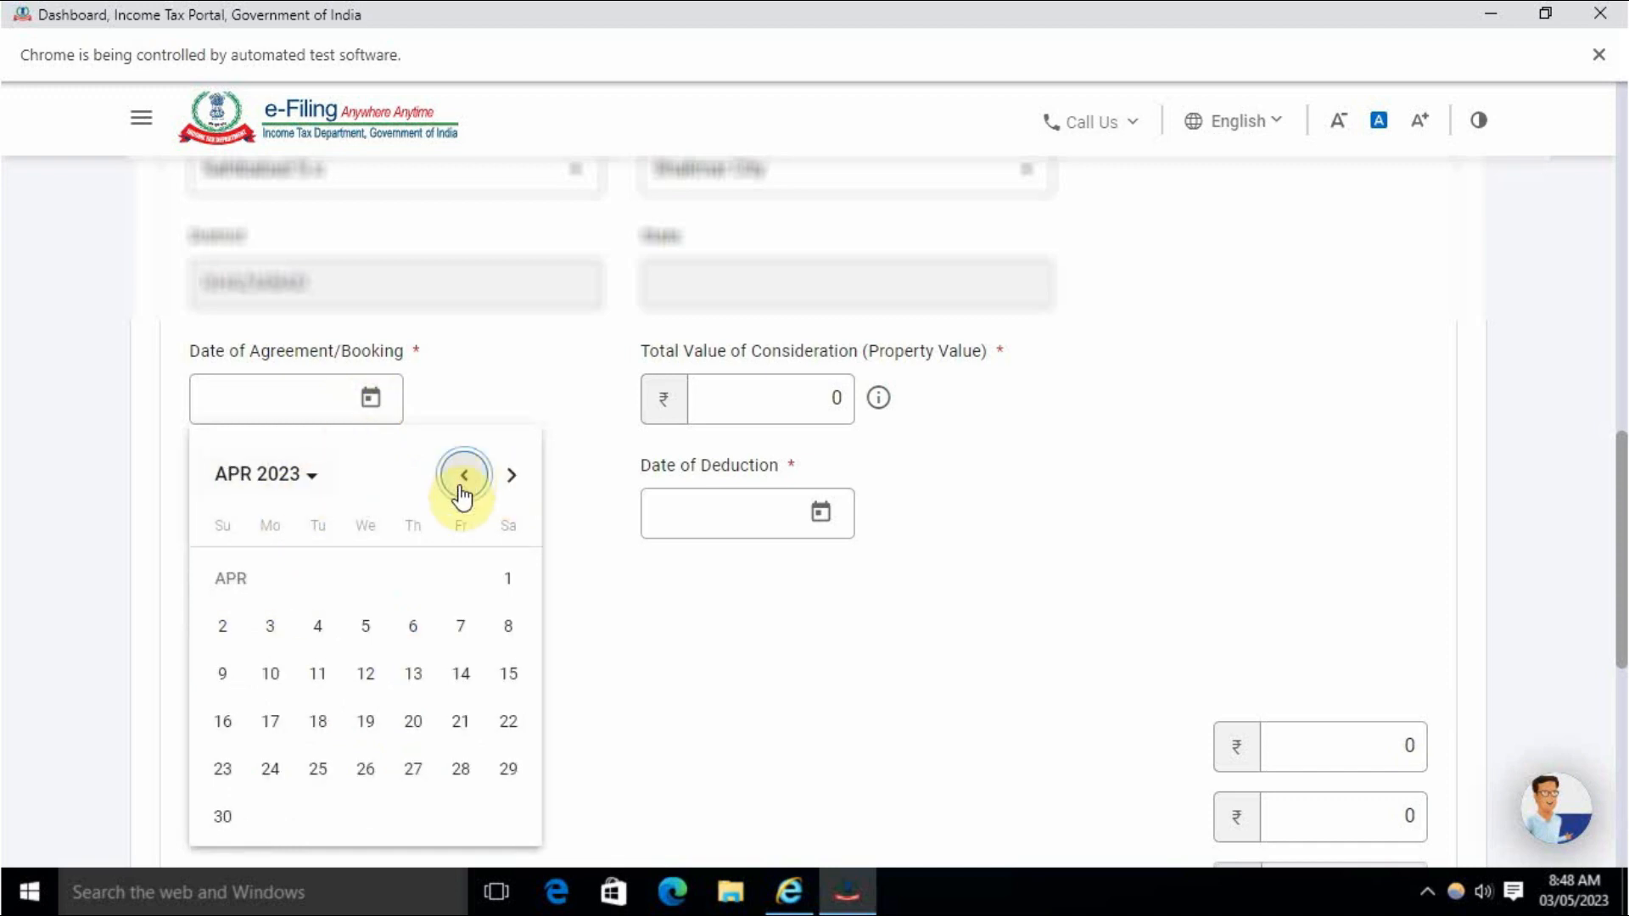
{"action": "left_click", "coordinate": [464, 771]}
{"action": "left_click", "coordinate": [748, 395]}
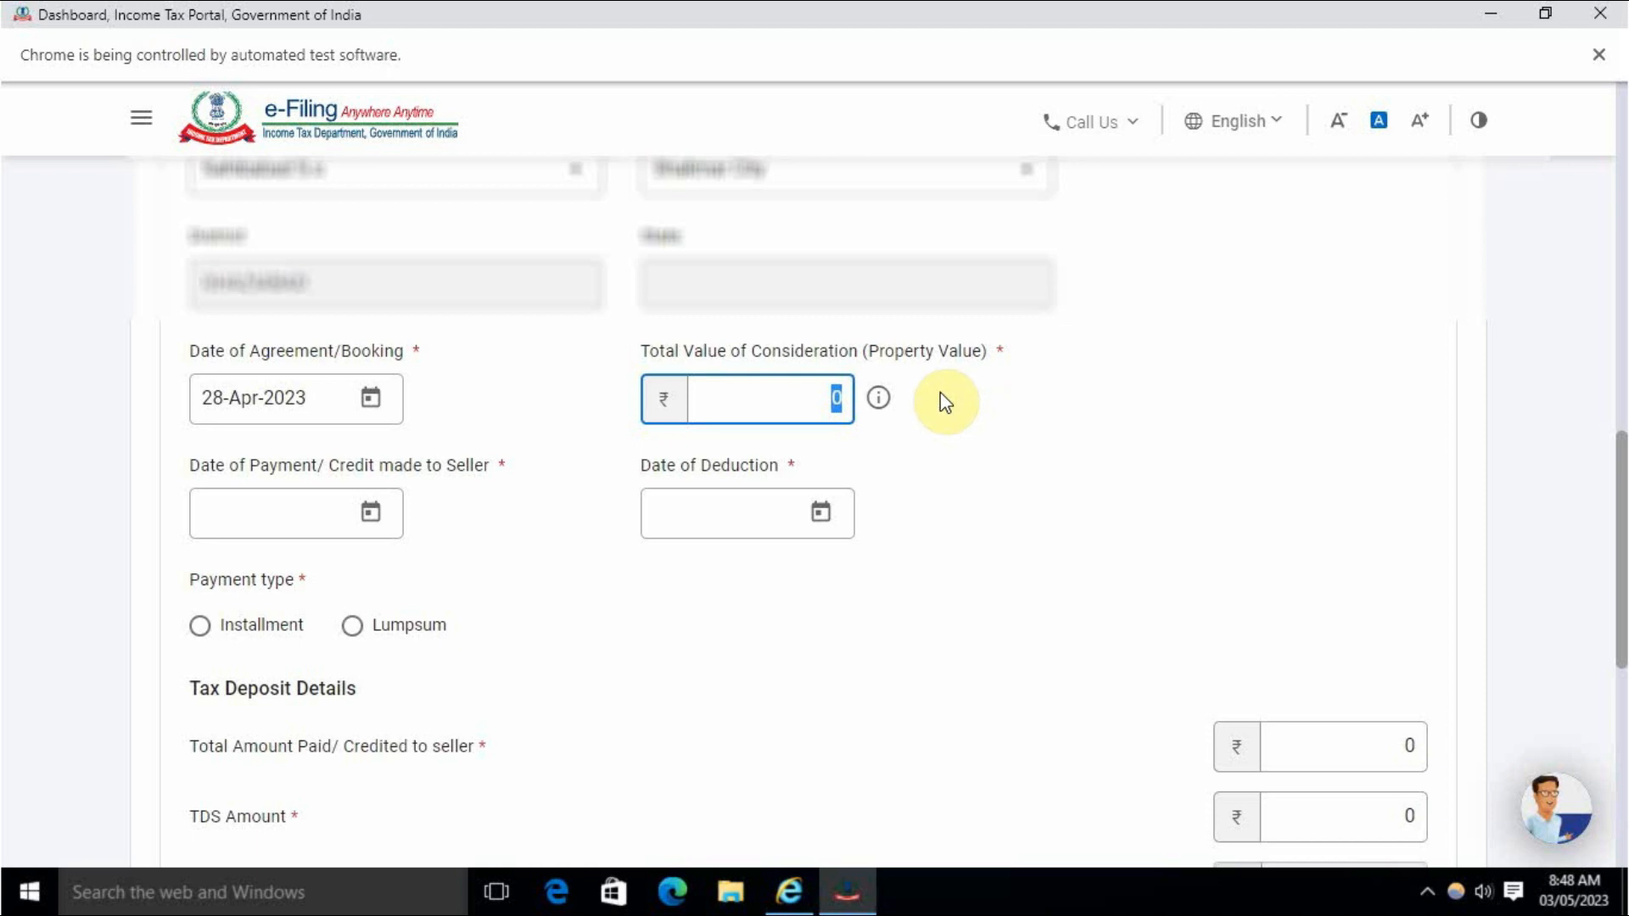
{"action": "type", "text": "6000000"}
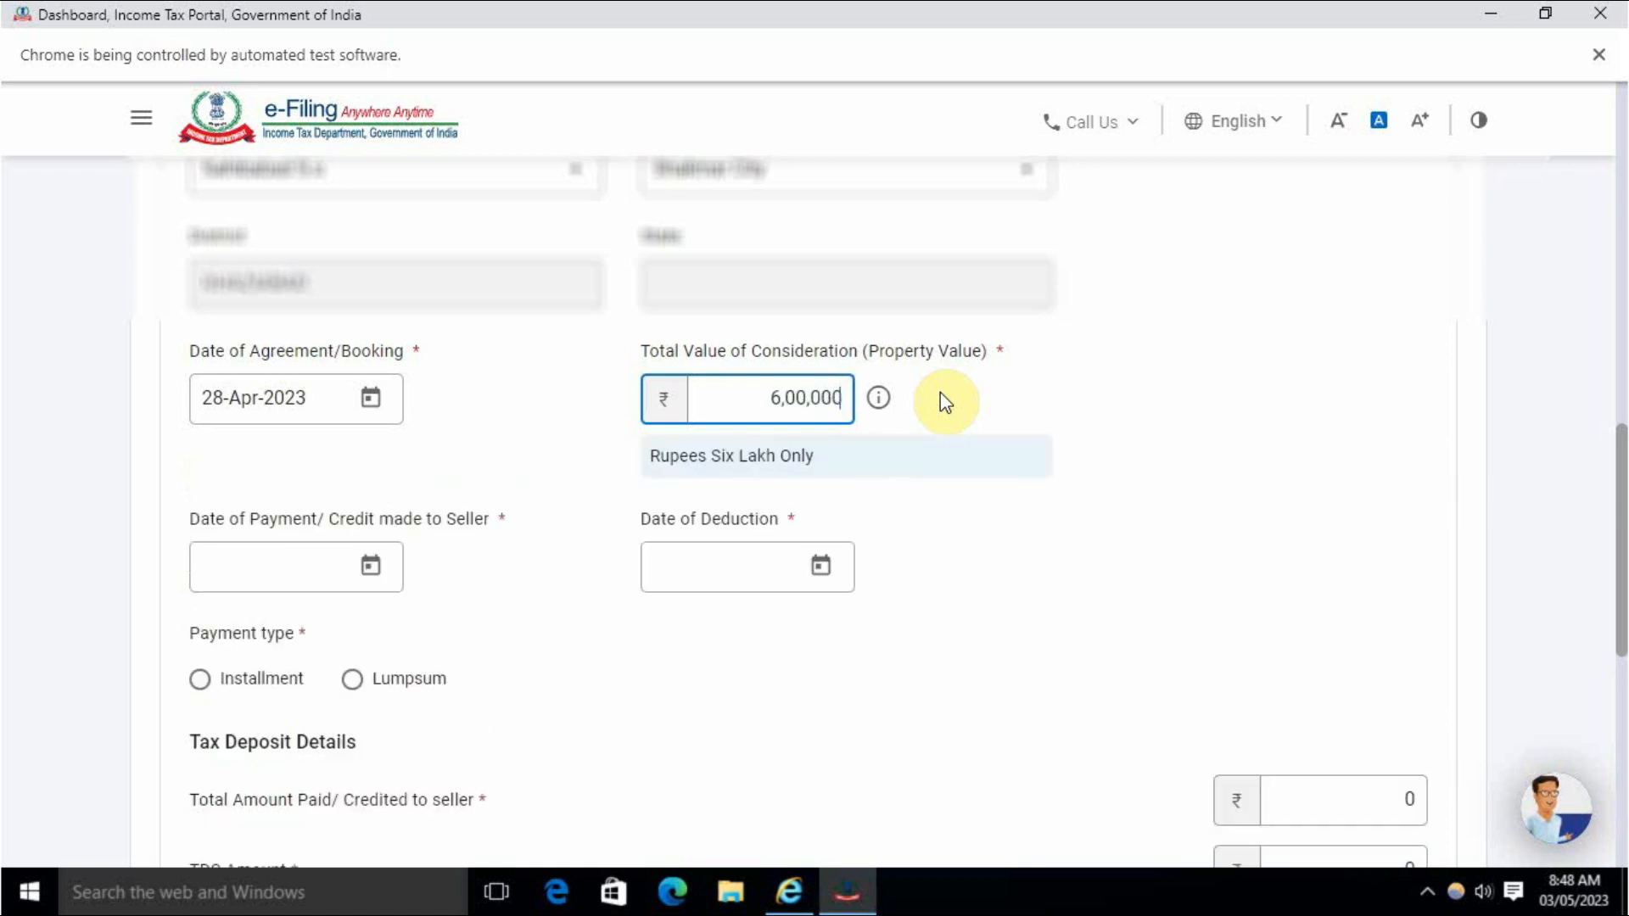
{"action": "left_click", "coordinate": [986, 596]}
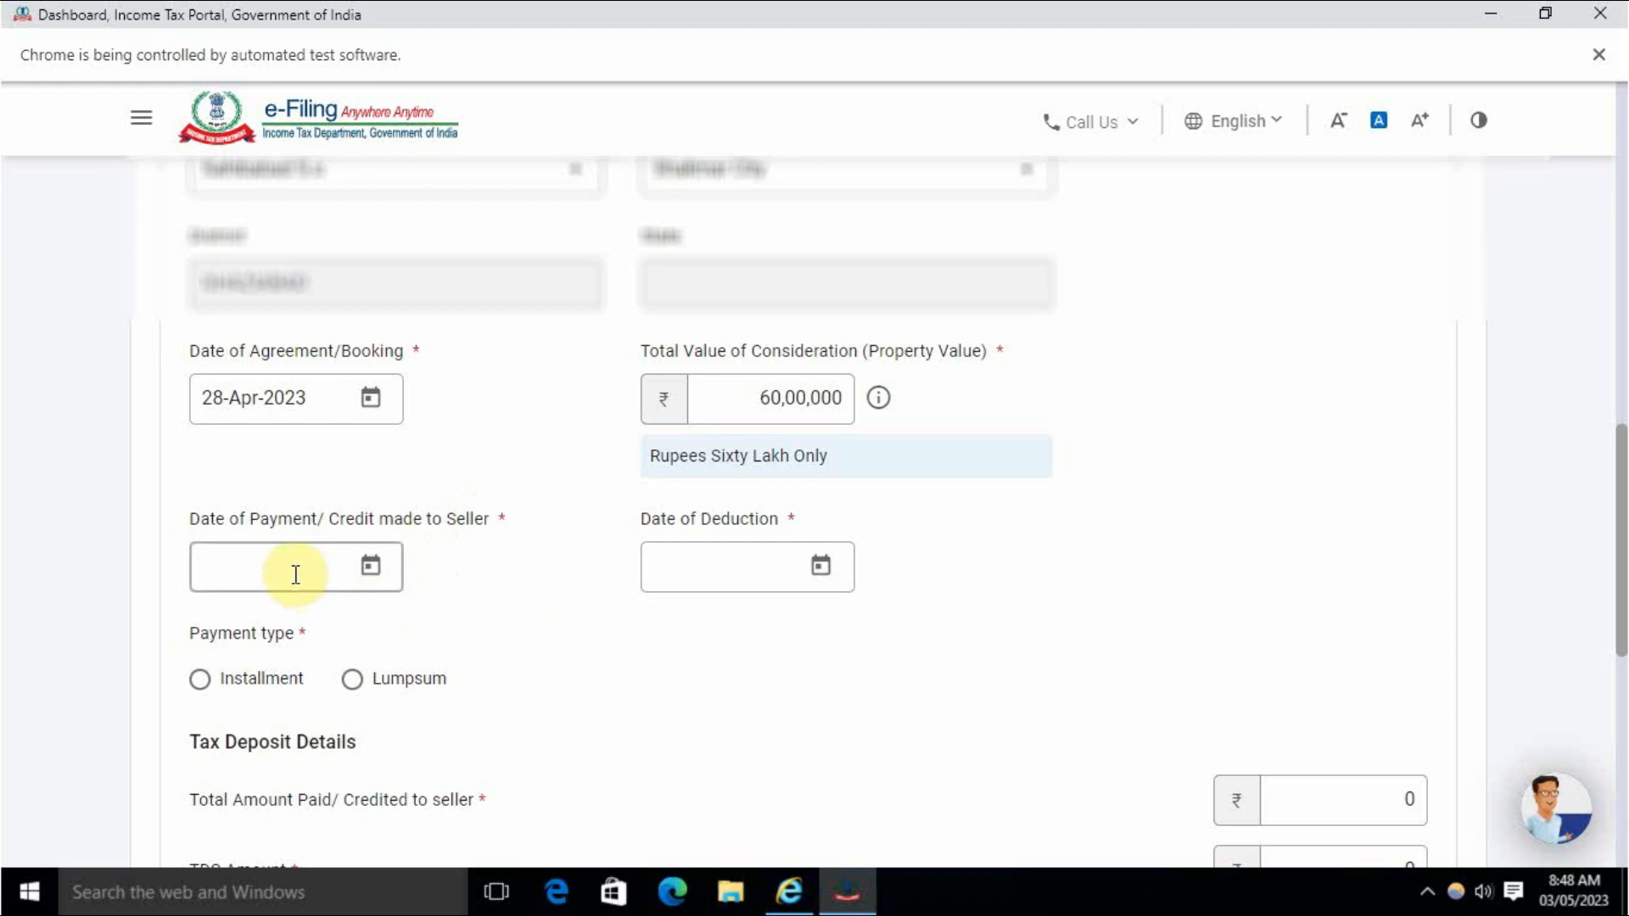
{"action": "left_click", "coordinate": [371, 567]}
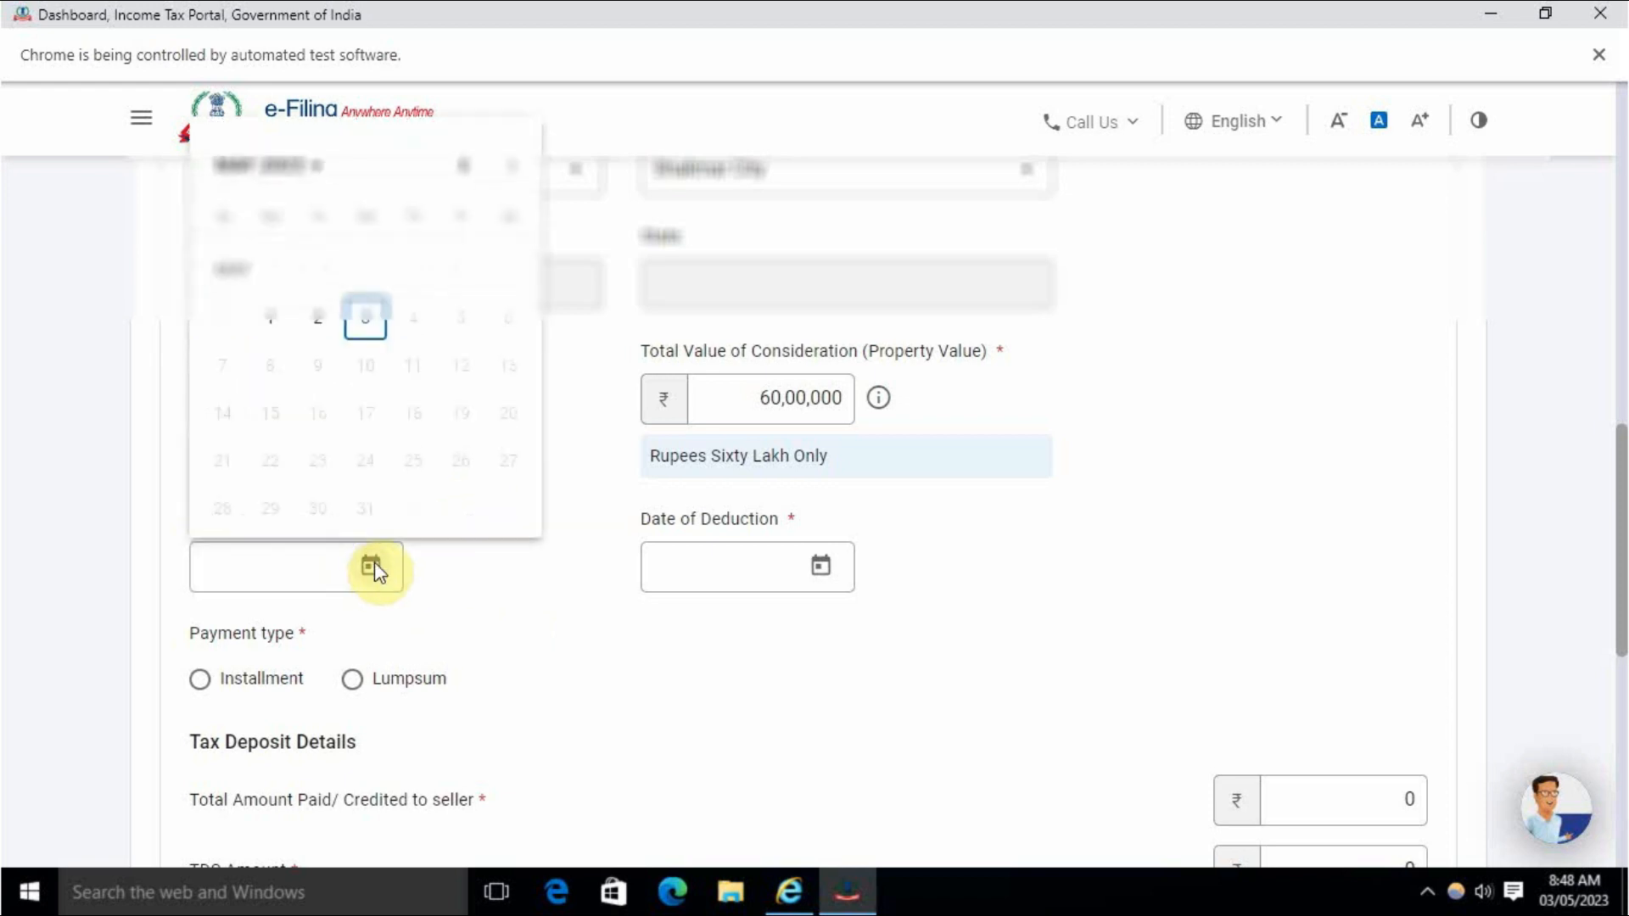
{"action": "left_click", "coordinate": [464, 166]}
{"action": "left_click", "coordinate": [240, 511]}
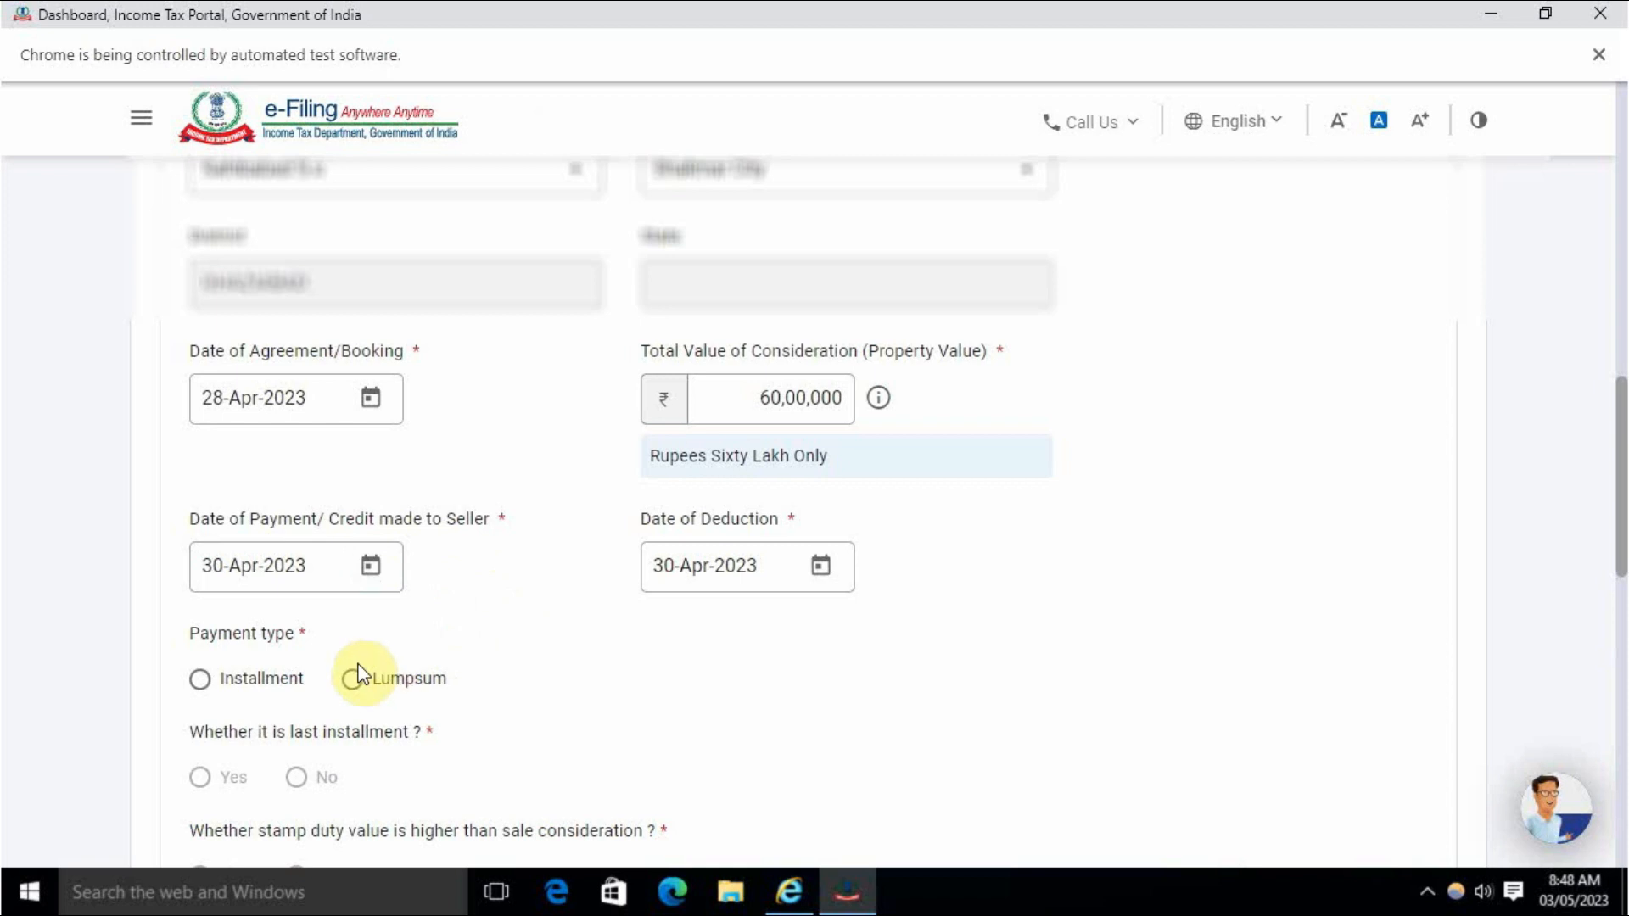
Choose installment payment, mark it as the last installment, and answer No to stamp duty exceeding consideration.
{"action": "left_click", "coordinate": [200, 678]}
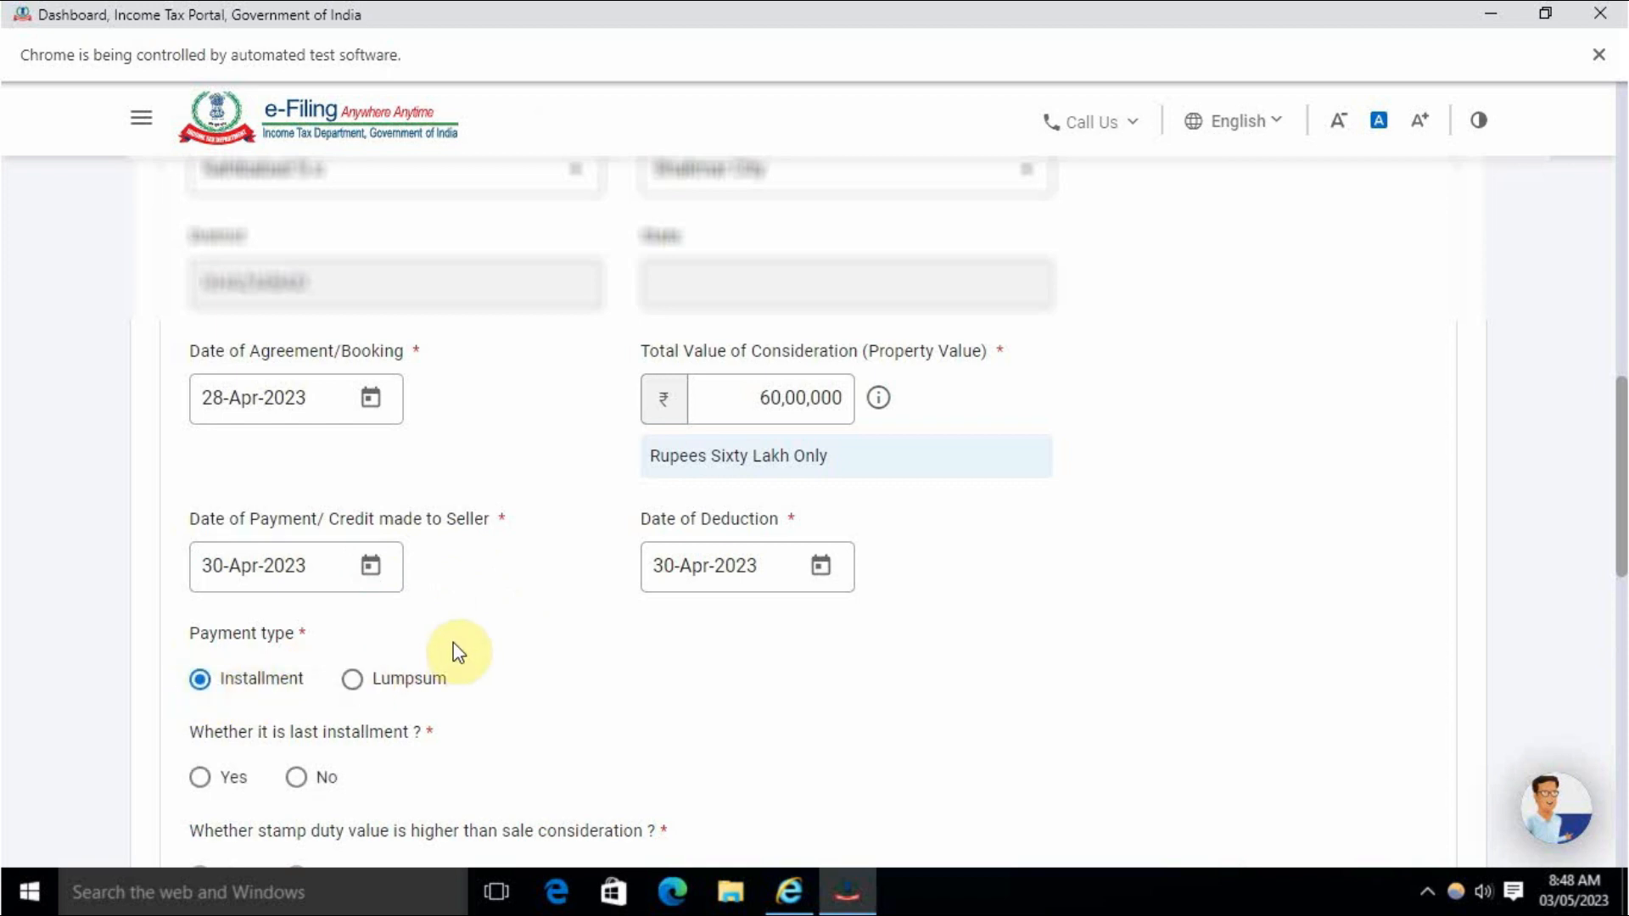
{"action": "left_click", "coordinate": [360, 680]}
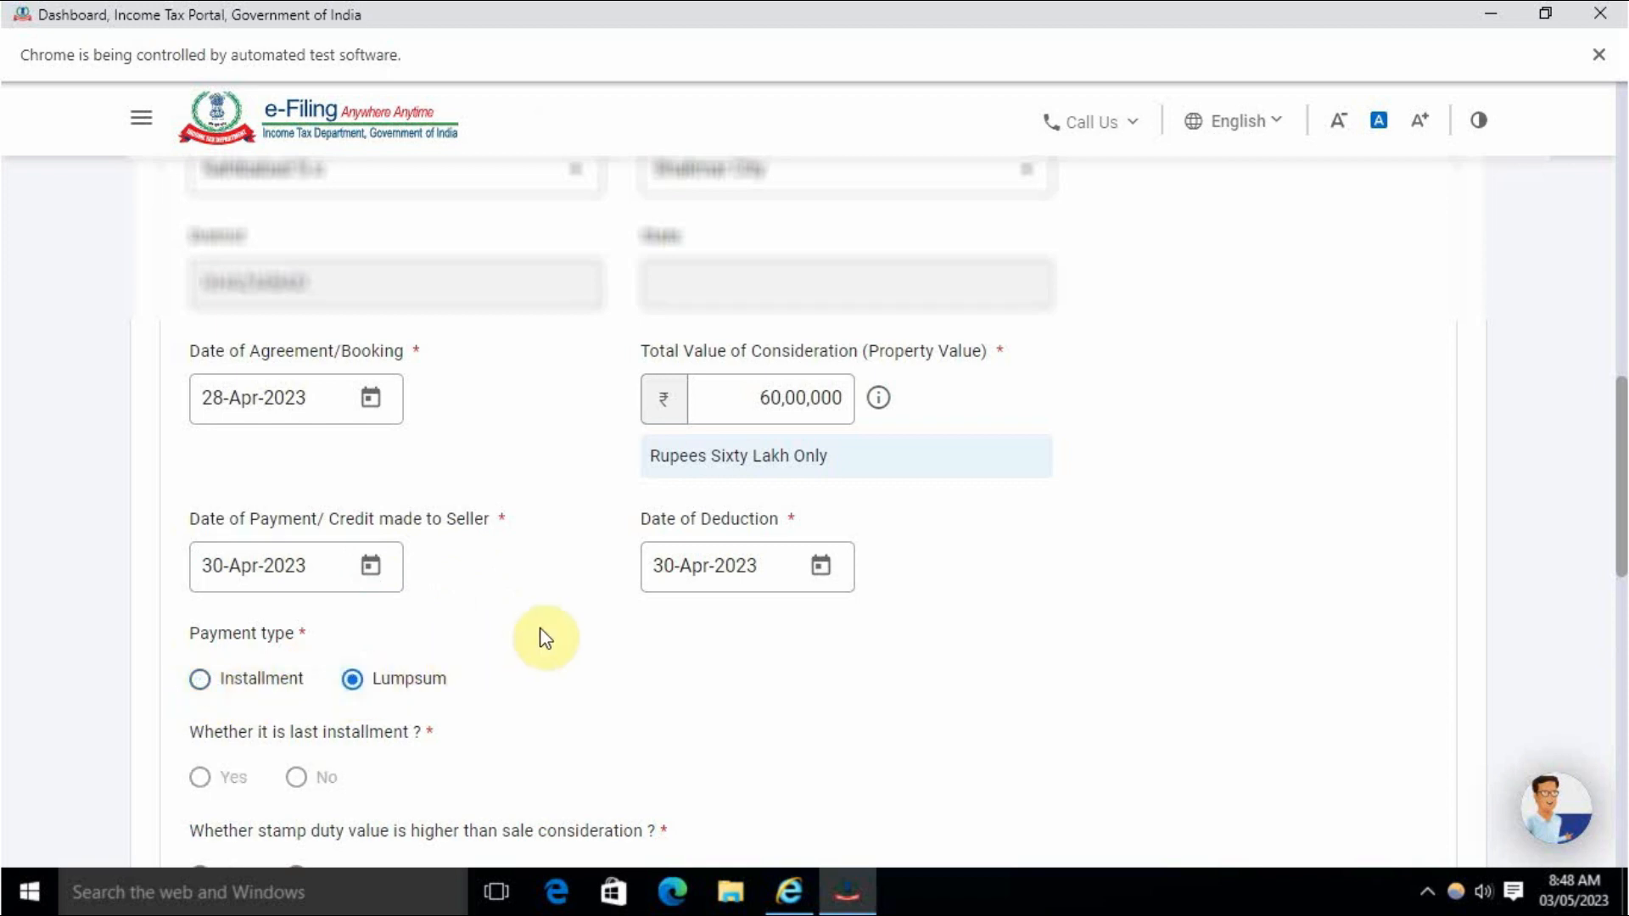
{"action": "left_click", "coordinate": [201, 681]}
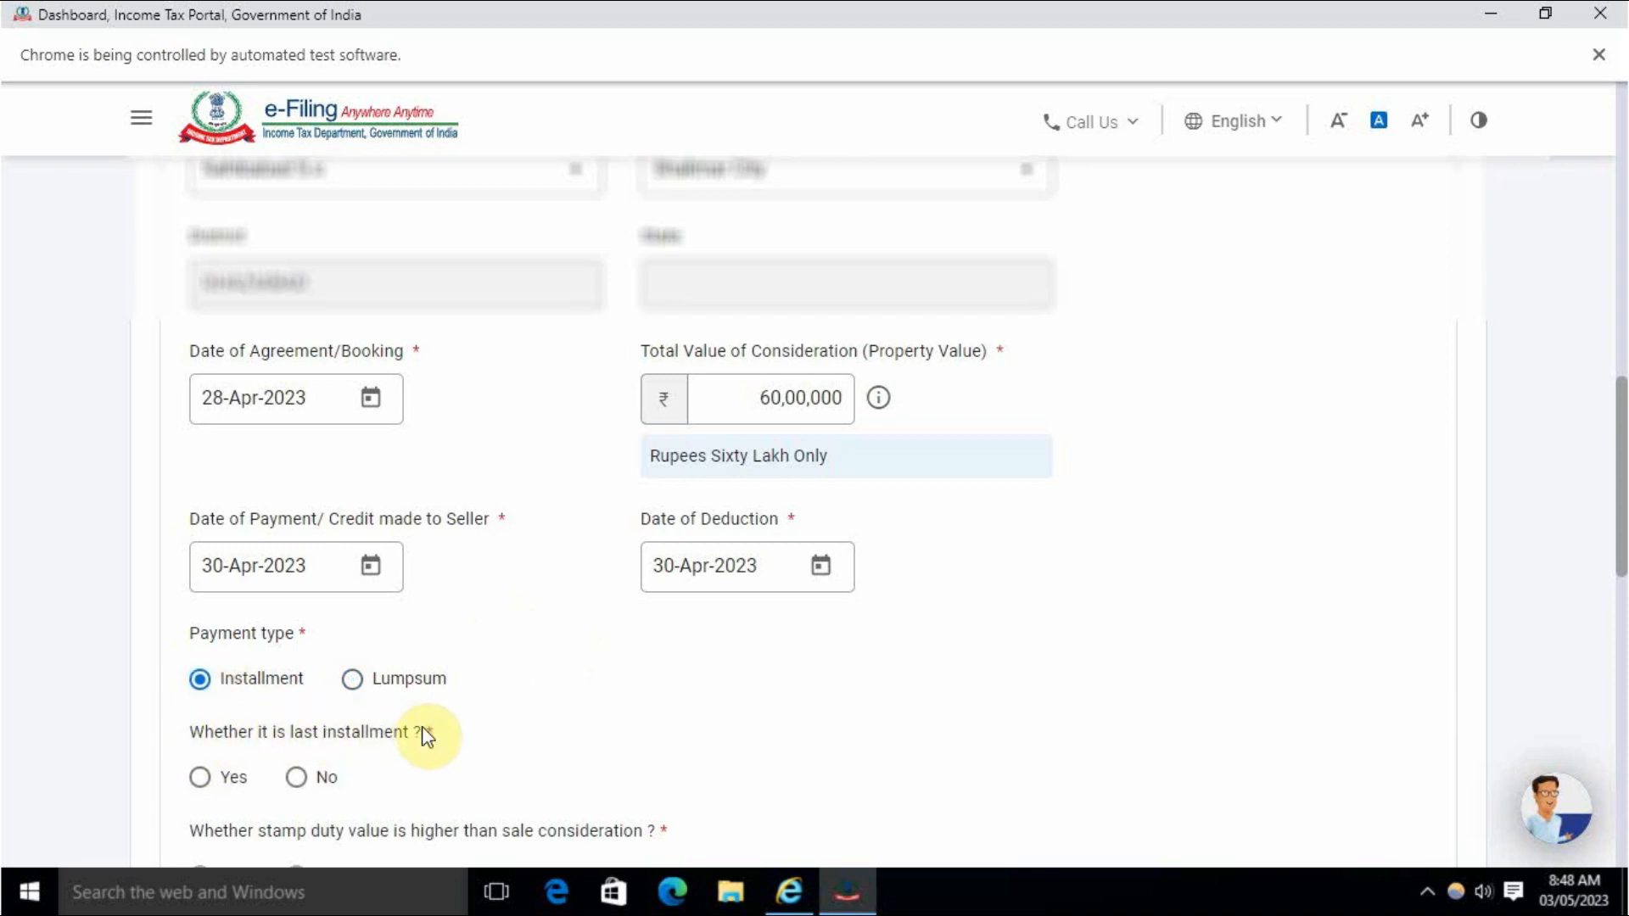
{"action": "scroll", "coordinate": [379, 571], "scroll_direction": "down", "scroll_amount": 1}
{"action": "left_click", "coordinate": [200, 659]}
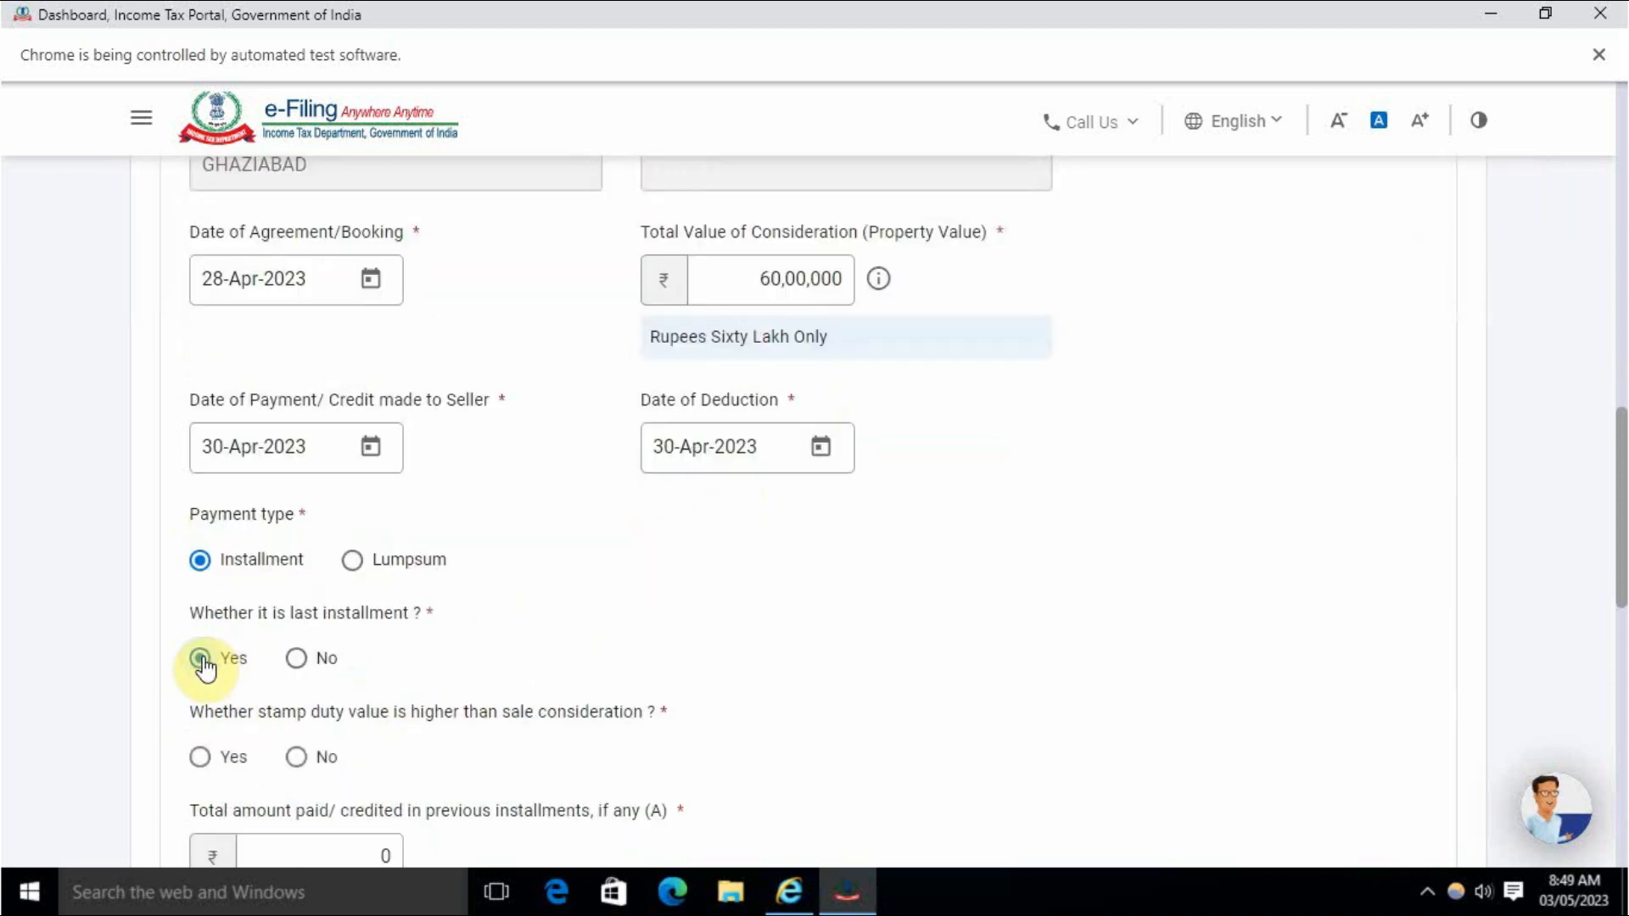
{"action": "left_click", "coordinate": [296, 660]}
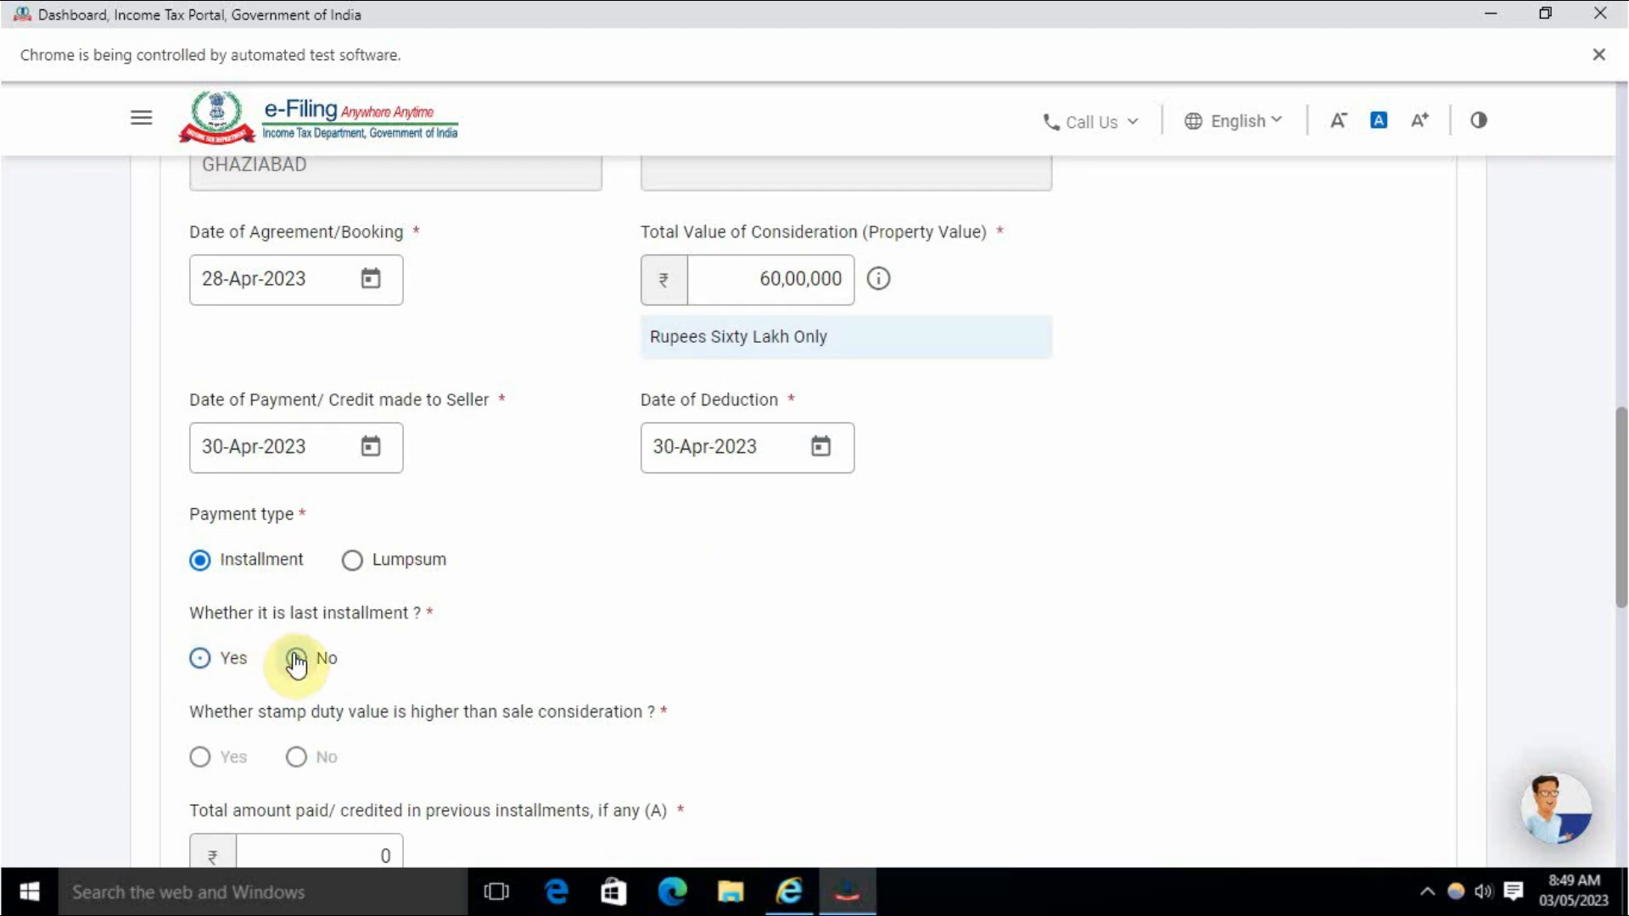
{"action": "left_click", "coordinate": [201, 660]}
{"action": "scroll", "coordinate": [488, 632], "scroll_direction": "down", "scroll_amount": 3}
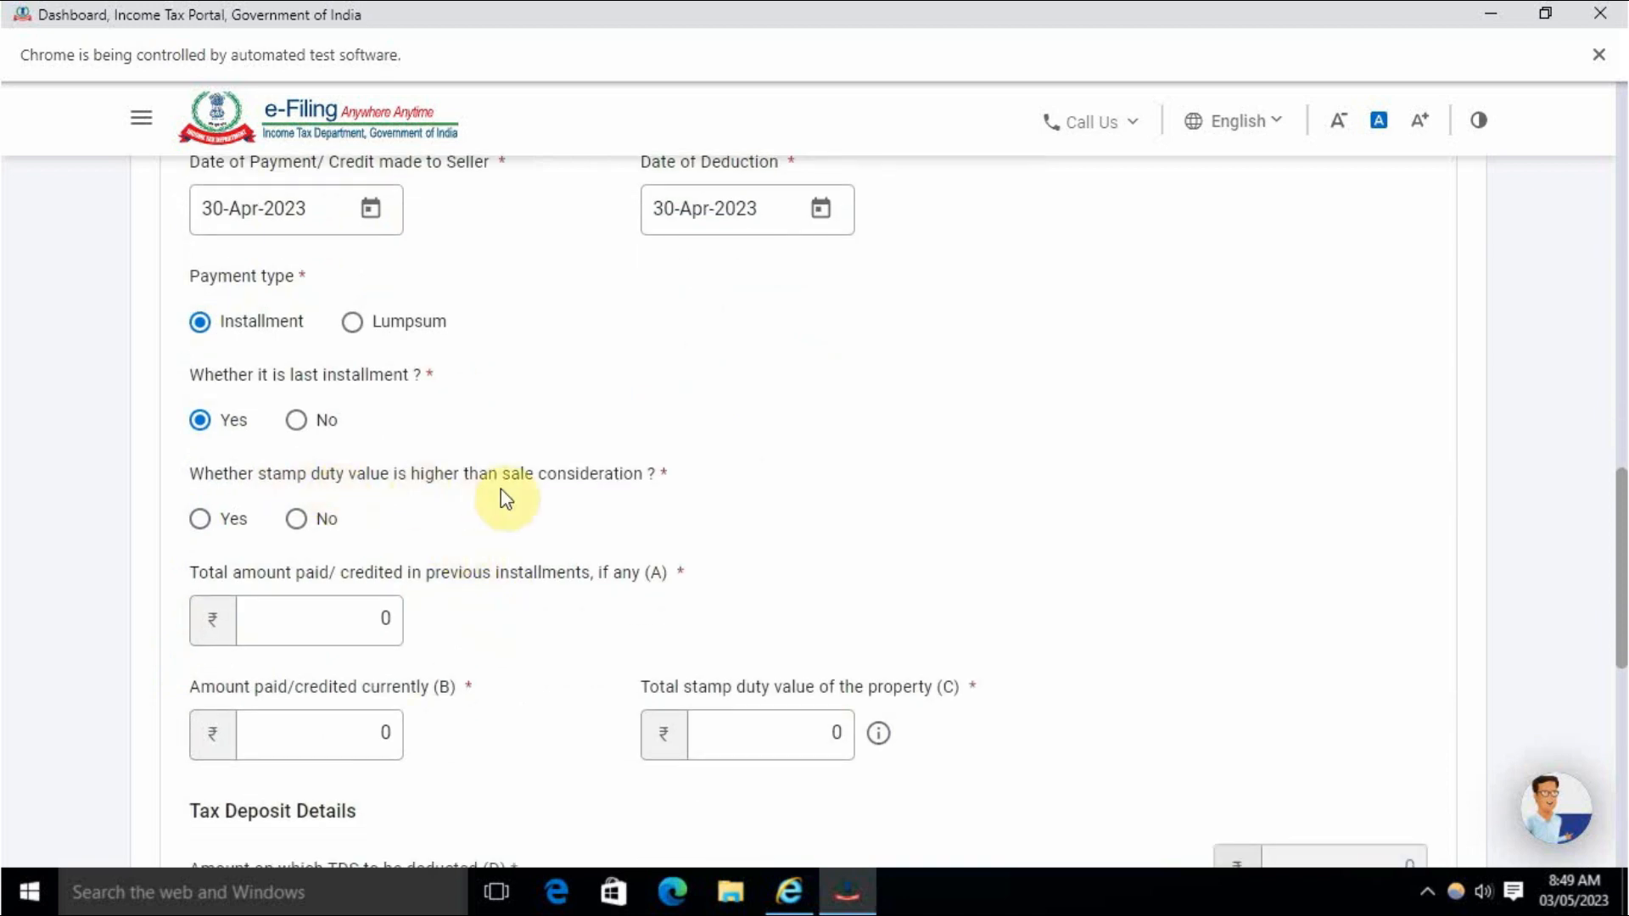
{"action": "left_click", "coordinate": [296, 519]}
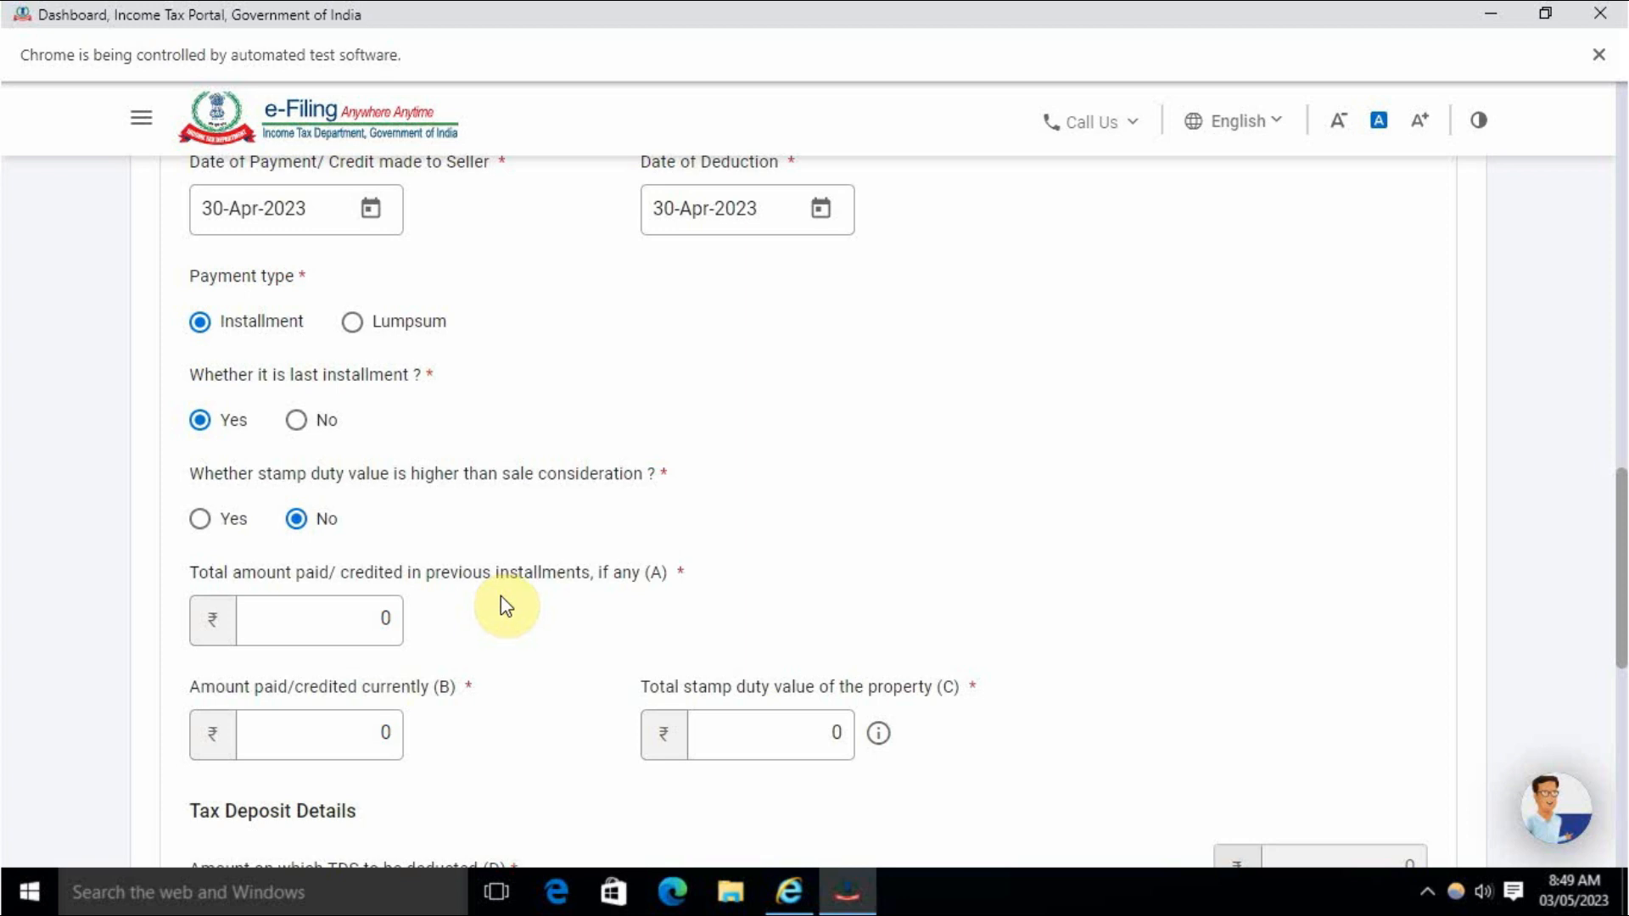
{"action": "scroll", "coordinate": [689, 609], "scroll_direction": "up", "scroll_amount": 3}
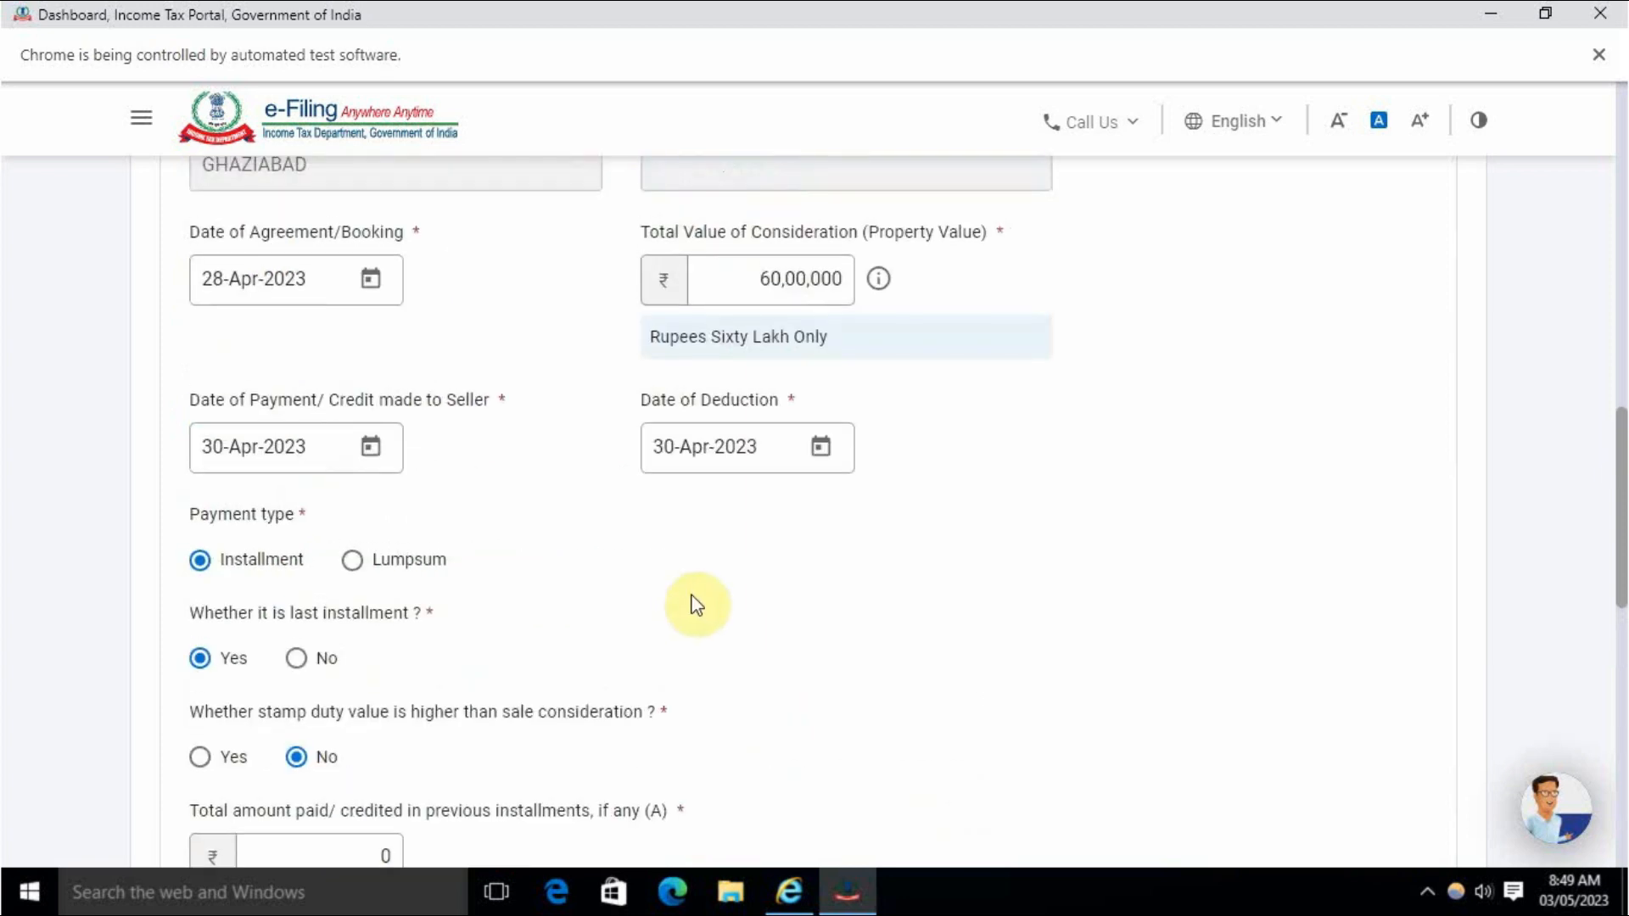
{"action": "scroll", "coordinate": [689, 609], "scroll_direction": "down", "scroll_amount": 6}
{"action": "scroll", "coordinate": [348, 444], "scroll_direction": "up", "scroll_amount": 2}
Enter amount A 60,00,000, amount B 60,00,000 and stamp duty value C 30,00,000.
{"action": "left_click", "coordinate": [387, 499]}
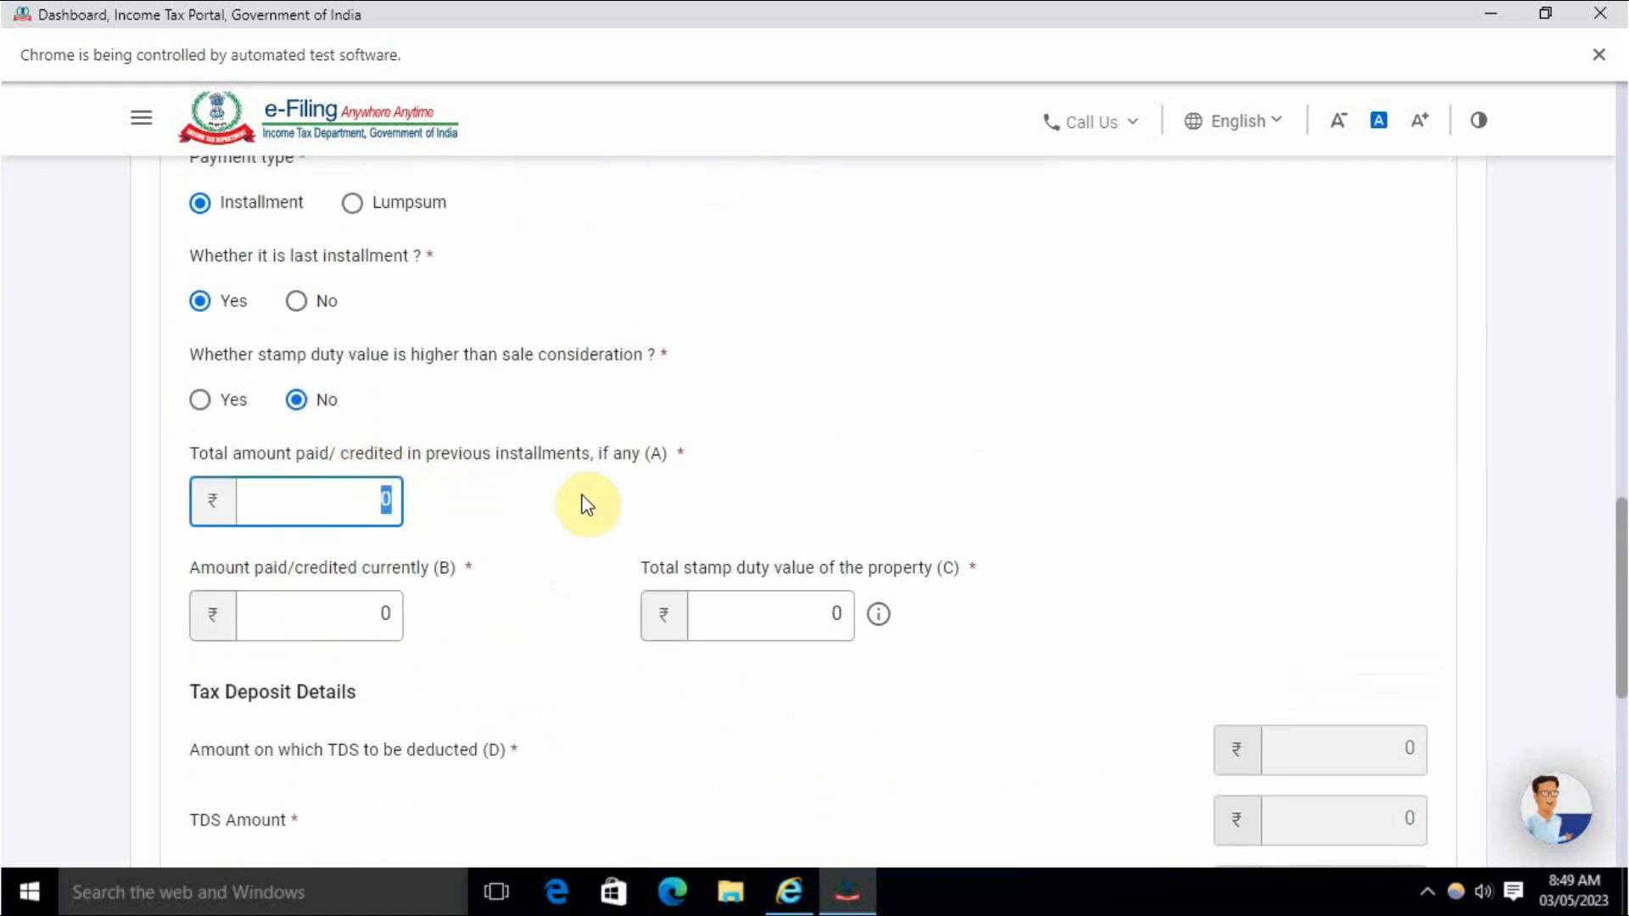
{"action": "type", "text": "6000000"}
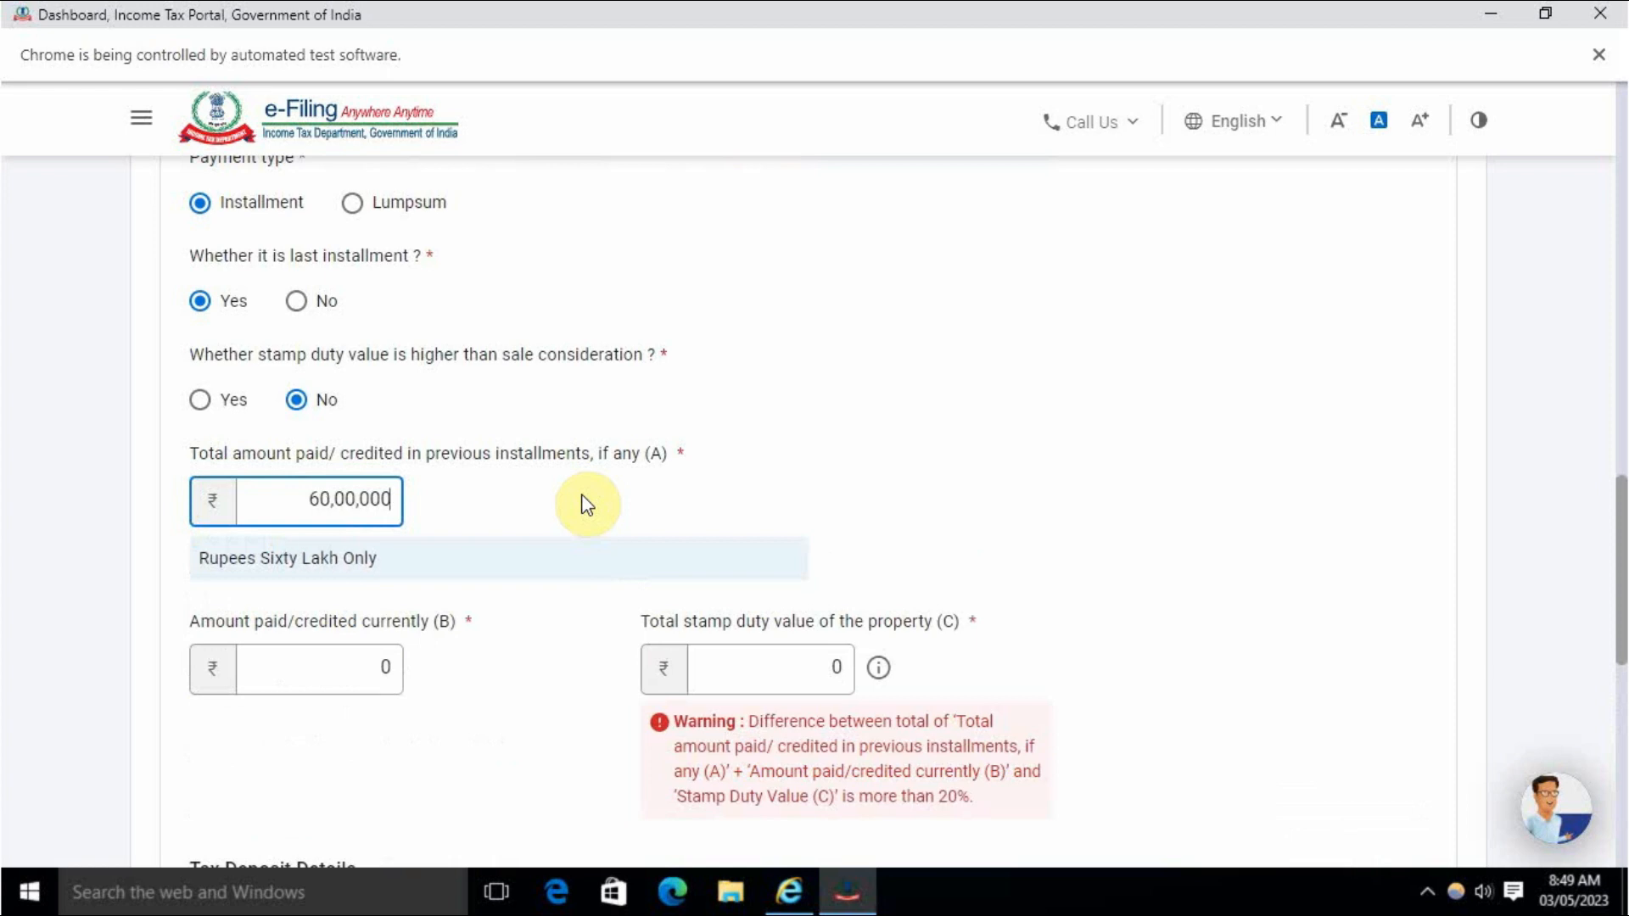
{"action": "left_click", "coordinate": [585, 505]}
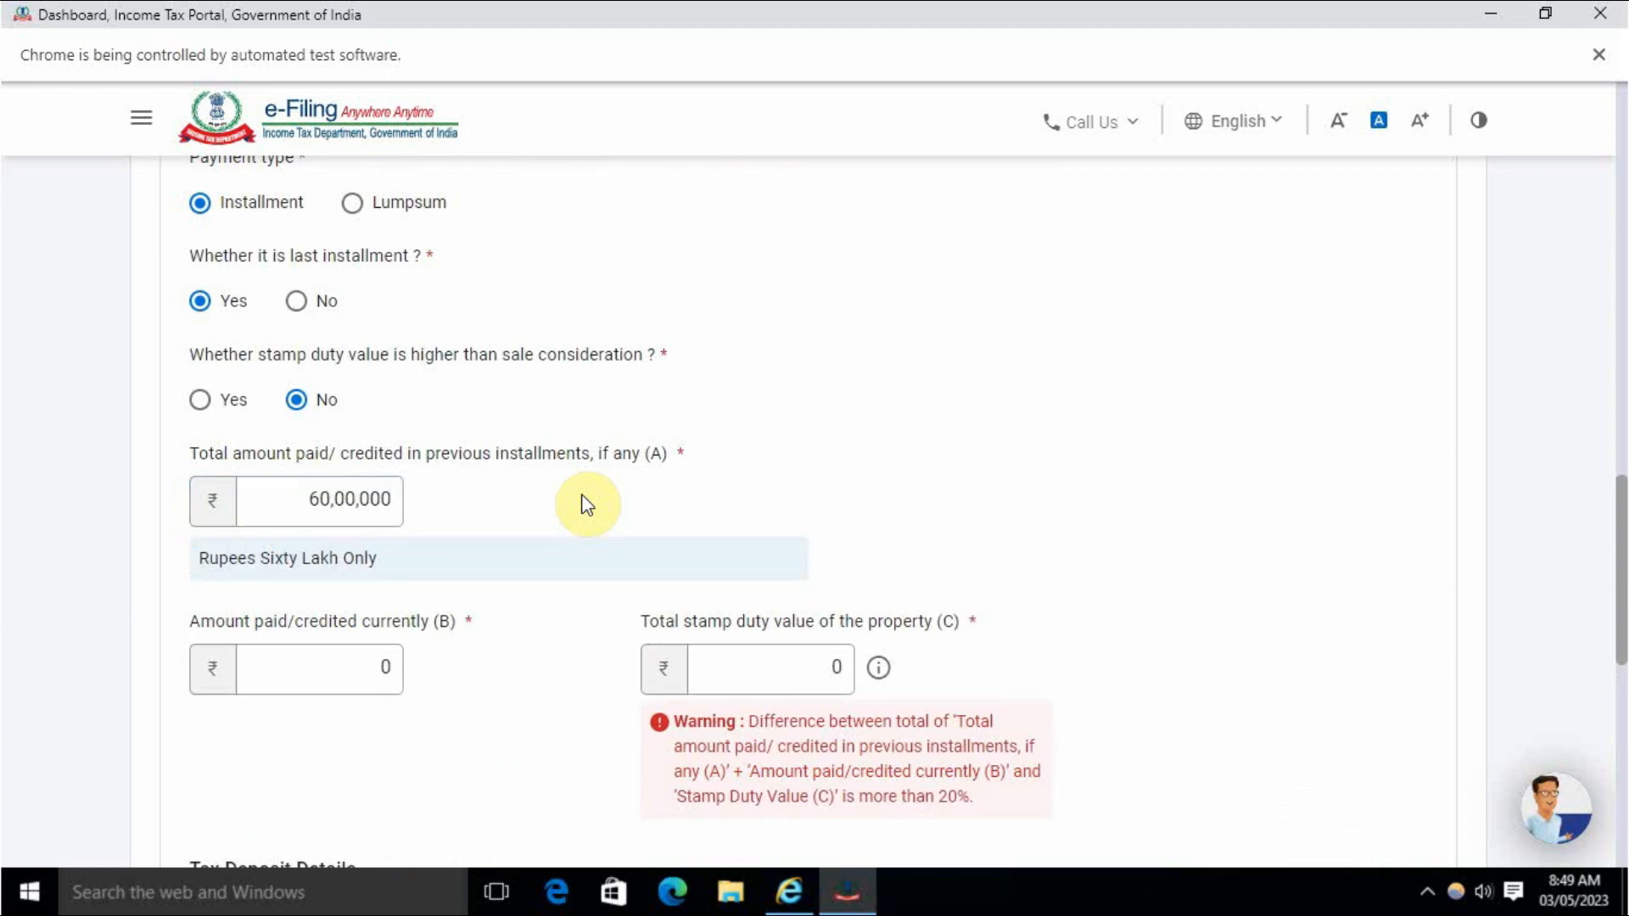
{"action": "left_click", "coordinate": [327, 670]}
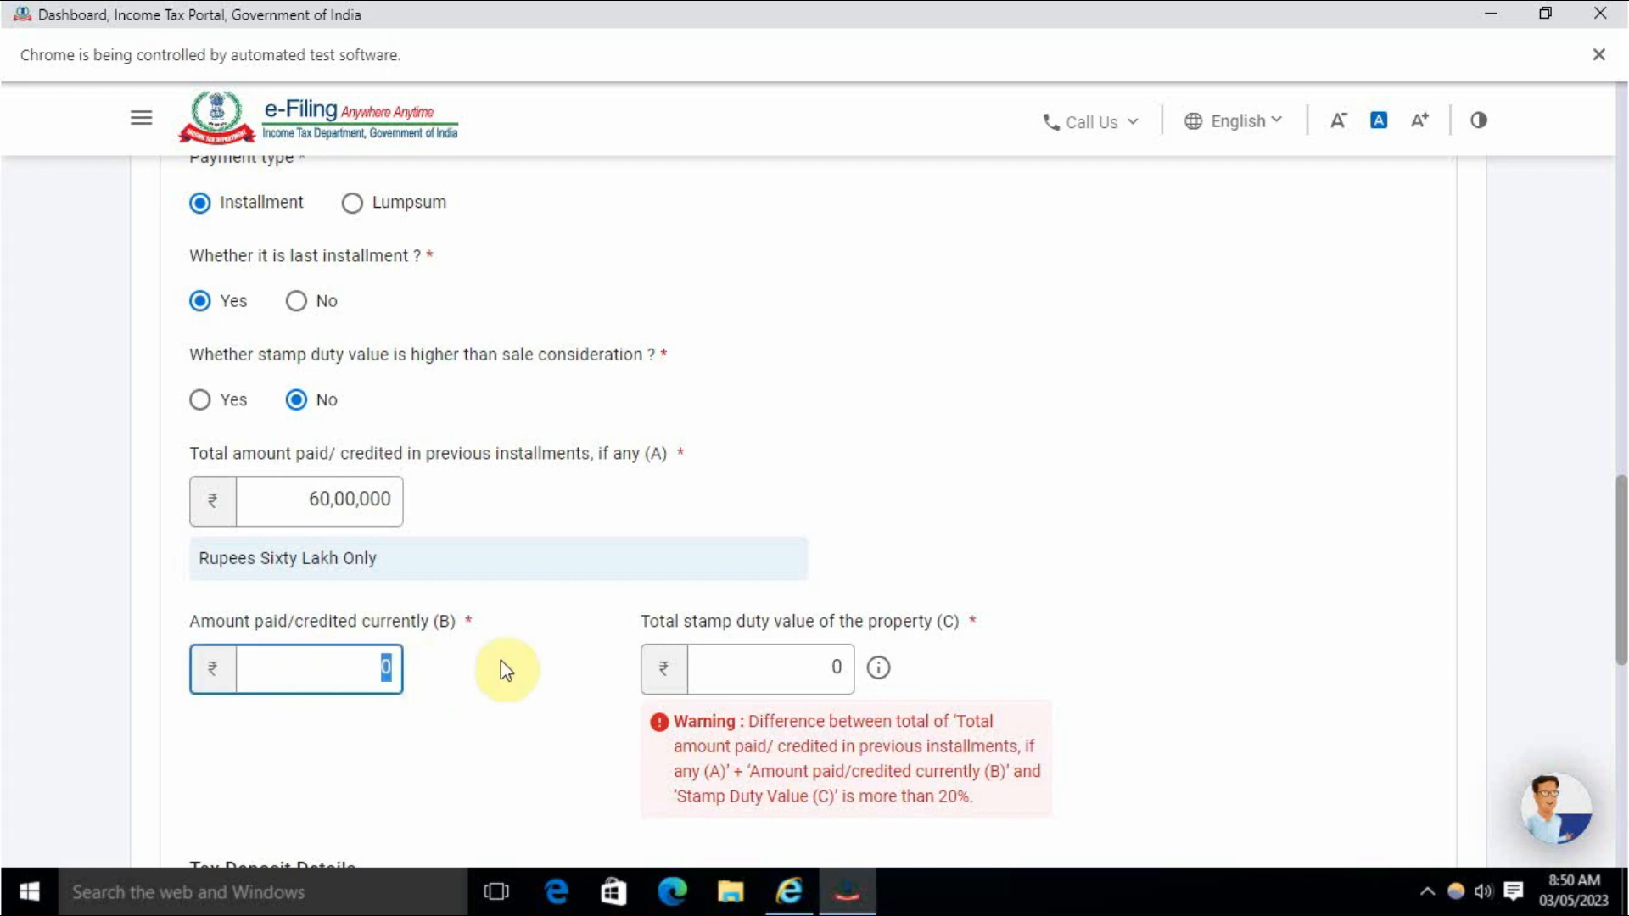
{"action": "type", "text": "60,00,000"}
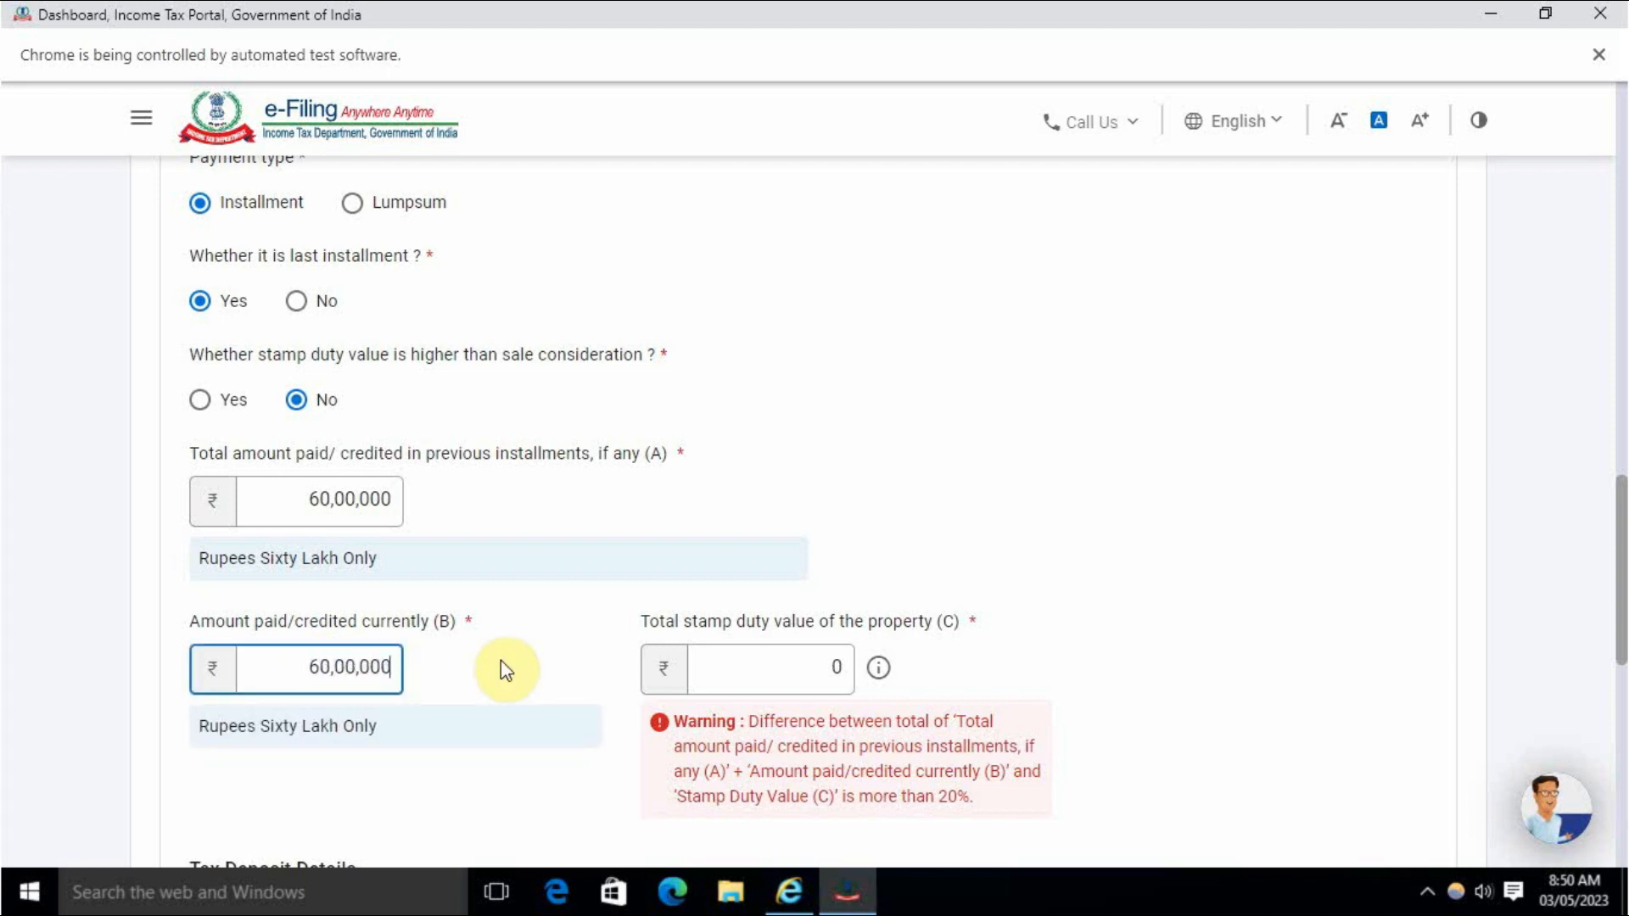
{"action": "left_click", "coordinate": [501, 670]}
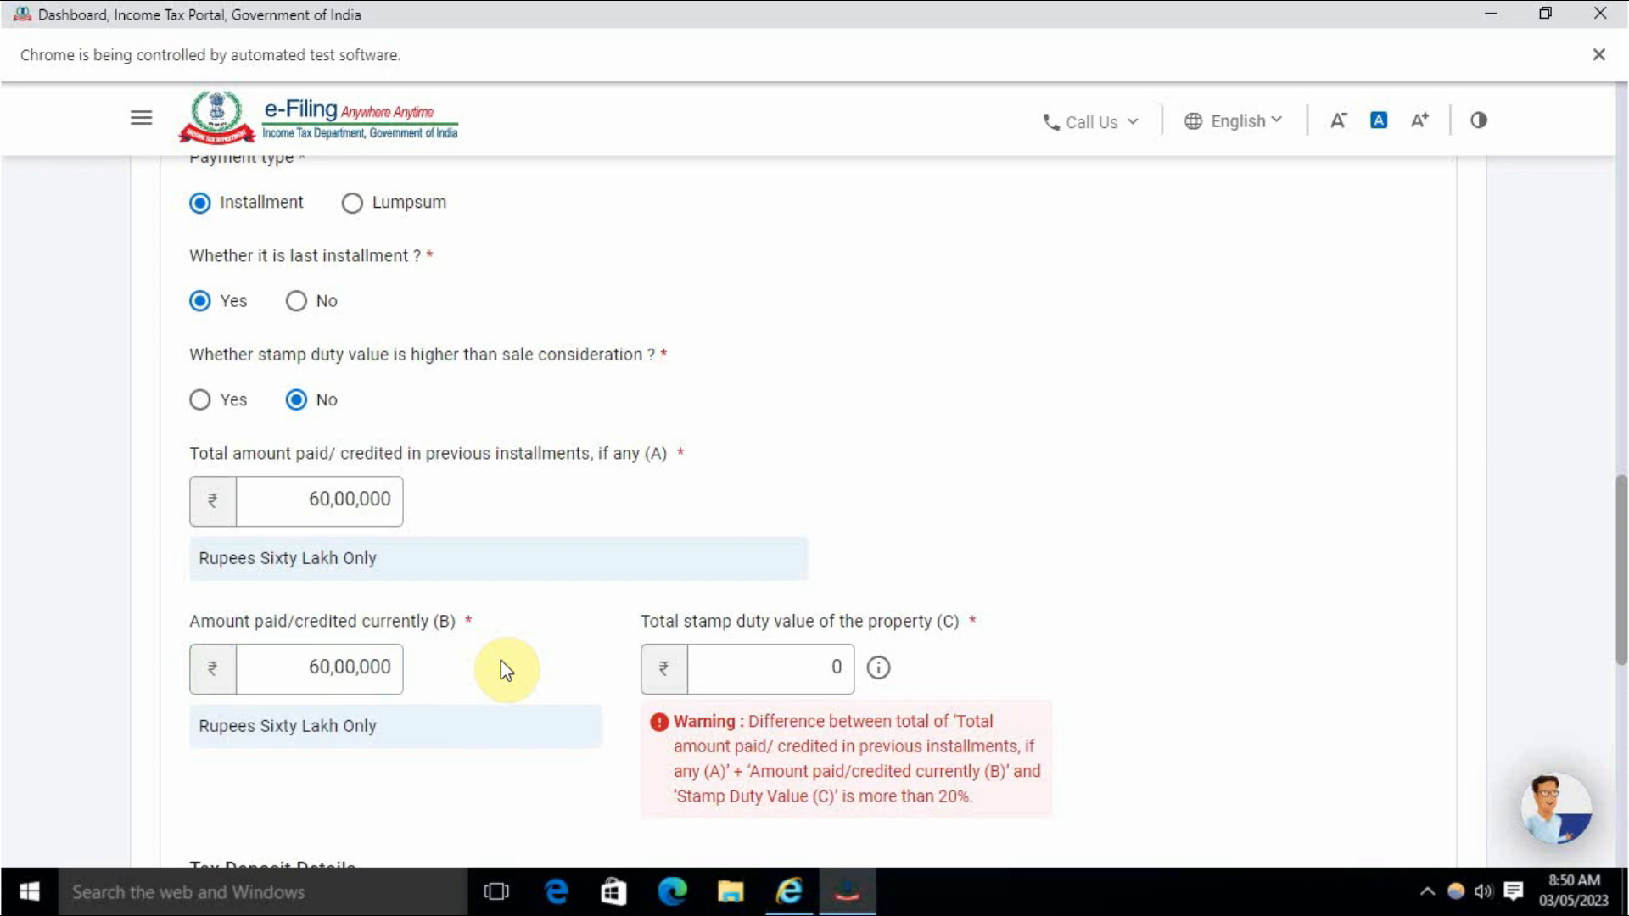
{"action": "left_click", "coordinate": [771, 666]}
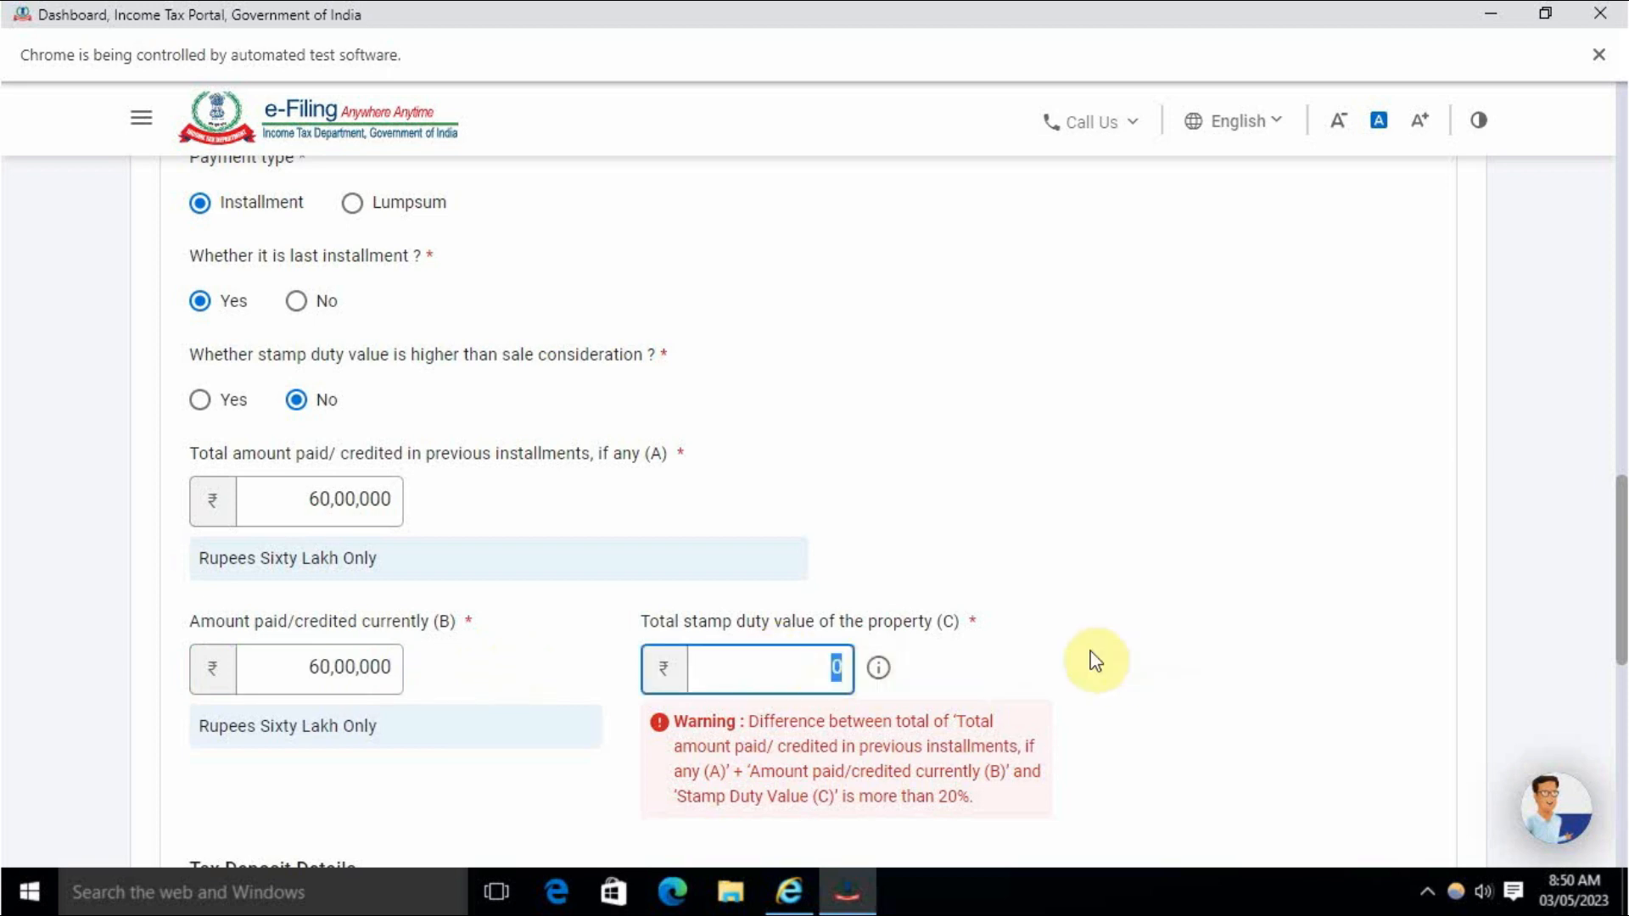
{"action": "left_click", "coordinate": [1096, 661]}
{"action": "key", "text": "BackSpace"}
{"action": "type", "text": "30,00,00"}
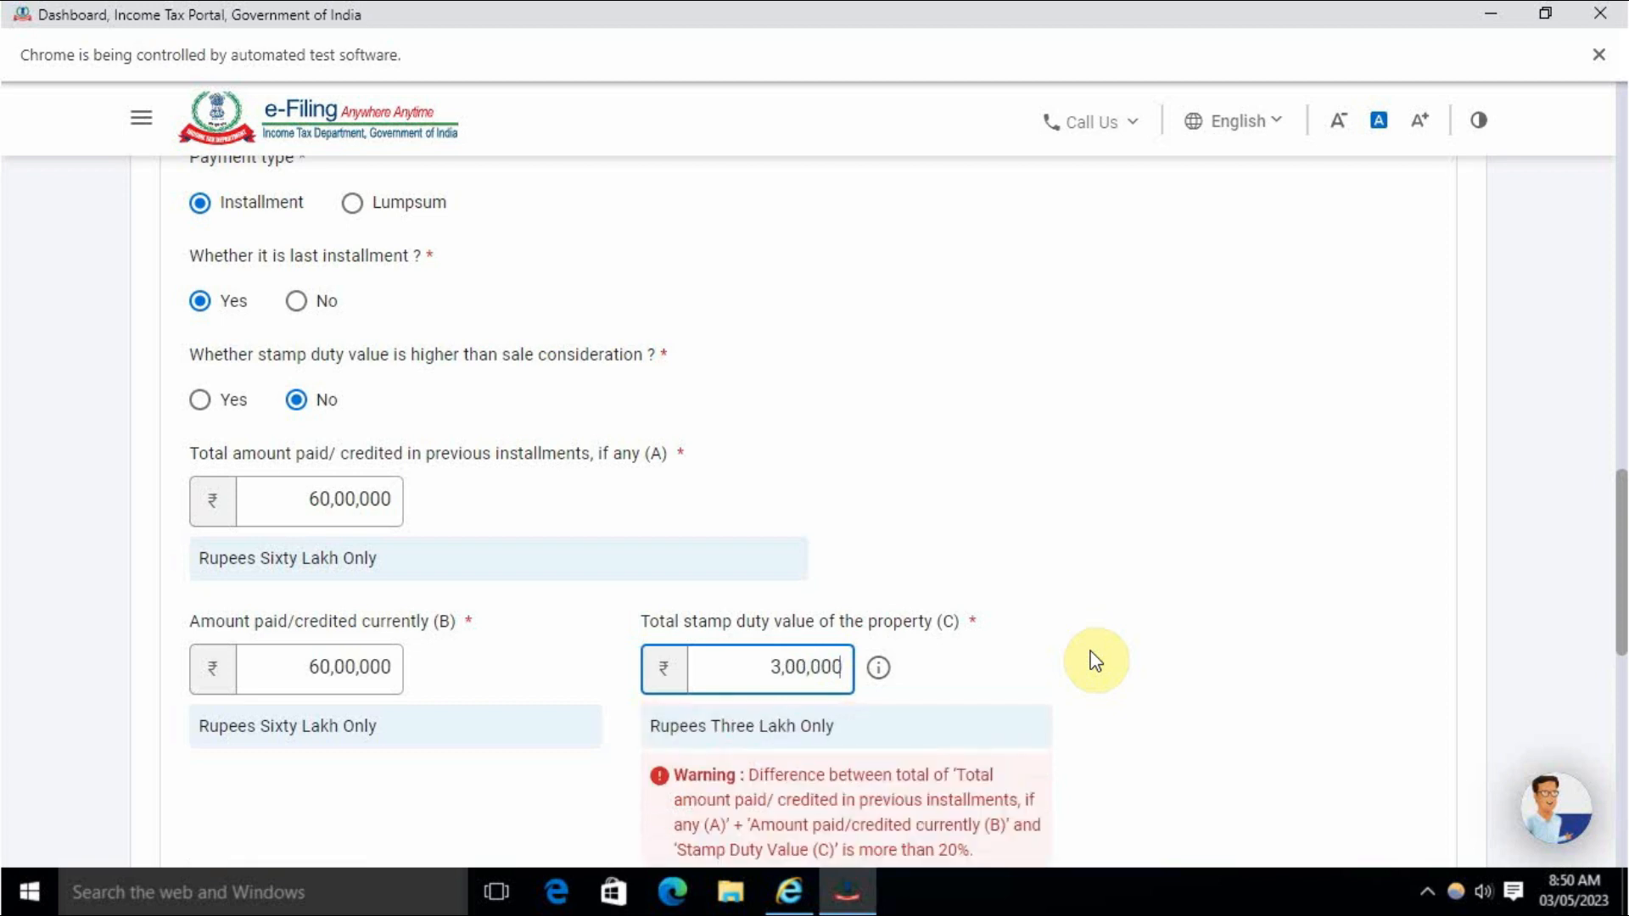
{"action": "type", "text": "0"}
{"action": "left_click", "coordinate": [1128, 647]}
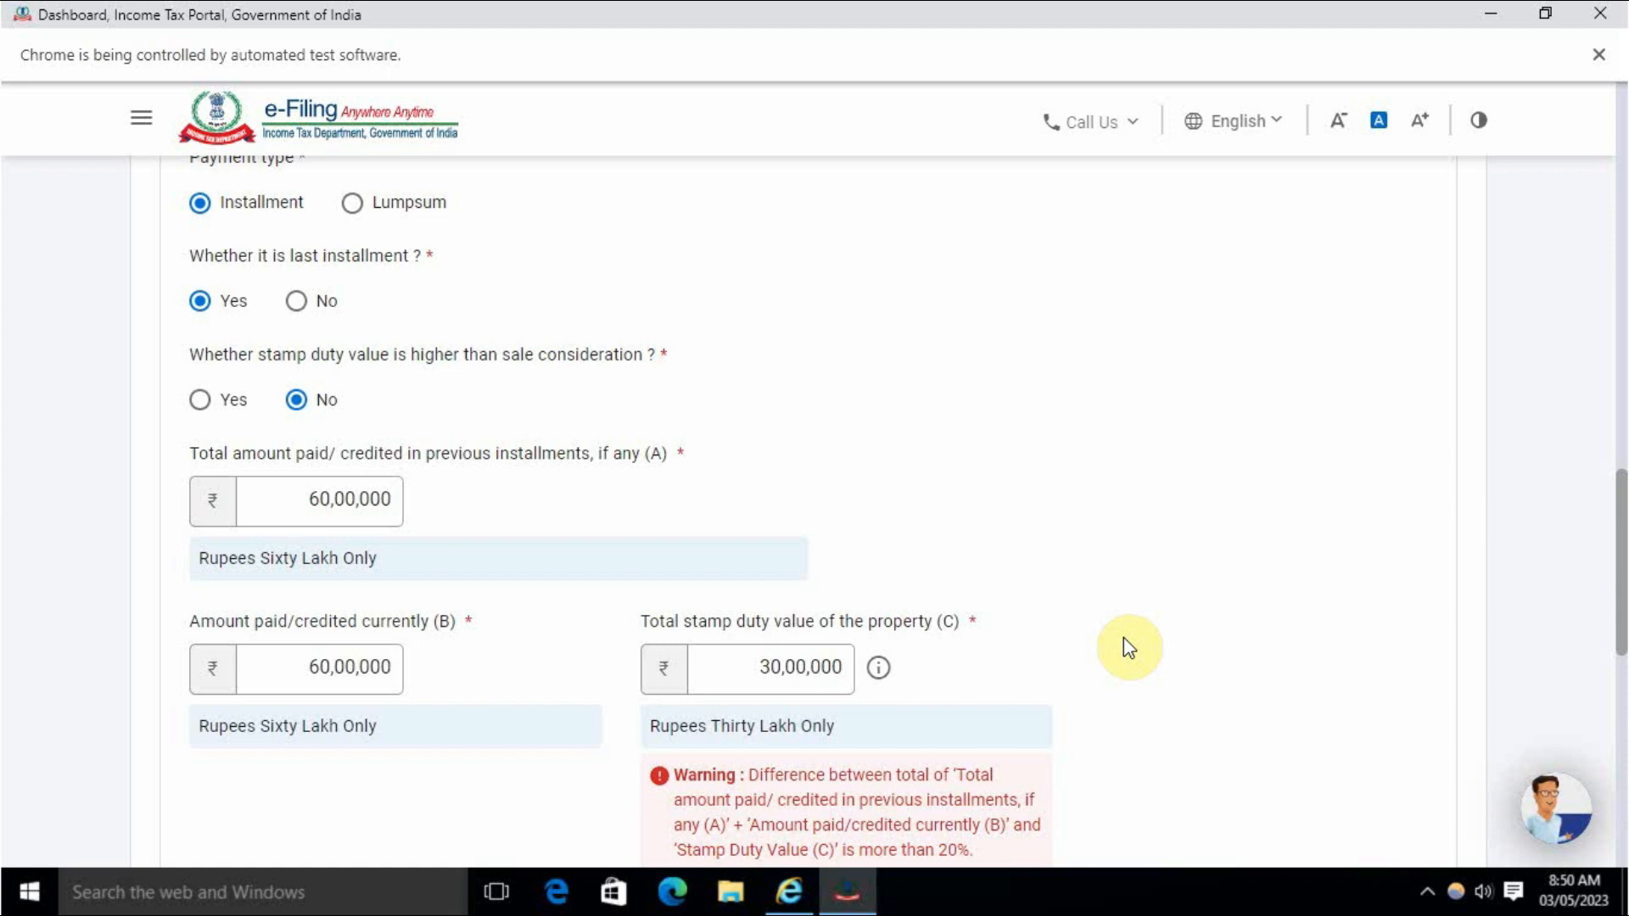
{"action": "scroll", "coordinate": [1123, 638], "scroll_direction": "down", "scroll_amount": 7}
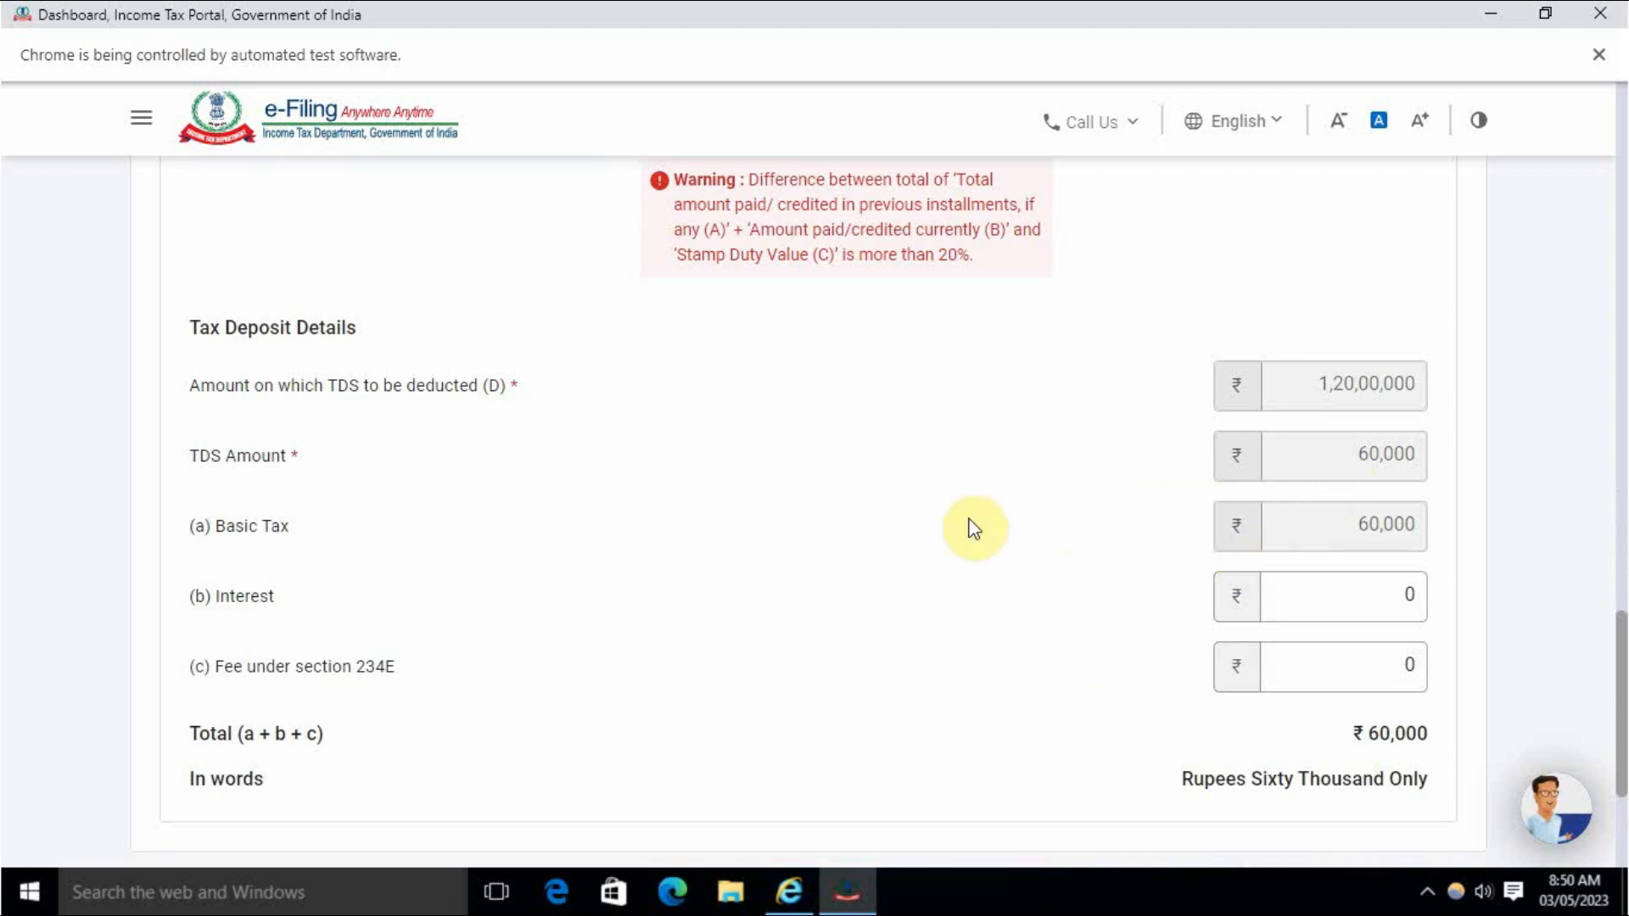
{"action": "scroll", "coordinate": [971, 527], "scroll_direction": "up", "scroll_amount": 10}
{"action": "scroll", "coordinate": [896, 348], "scroll_direction": "down", "scroll_amount": 10}
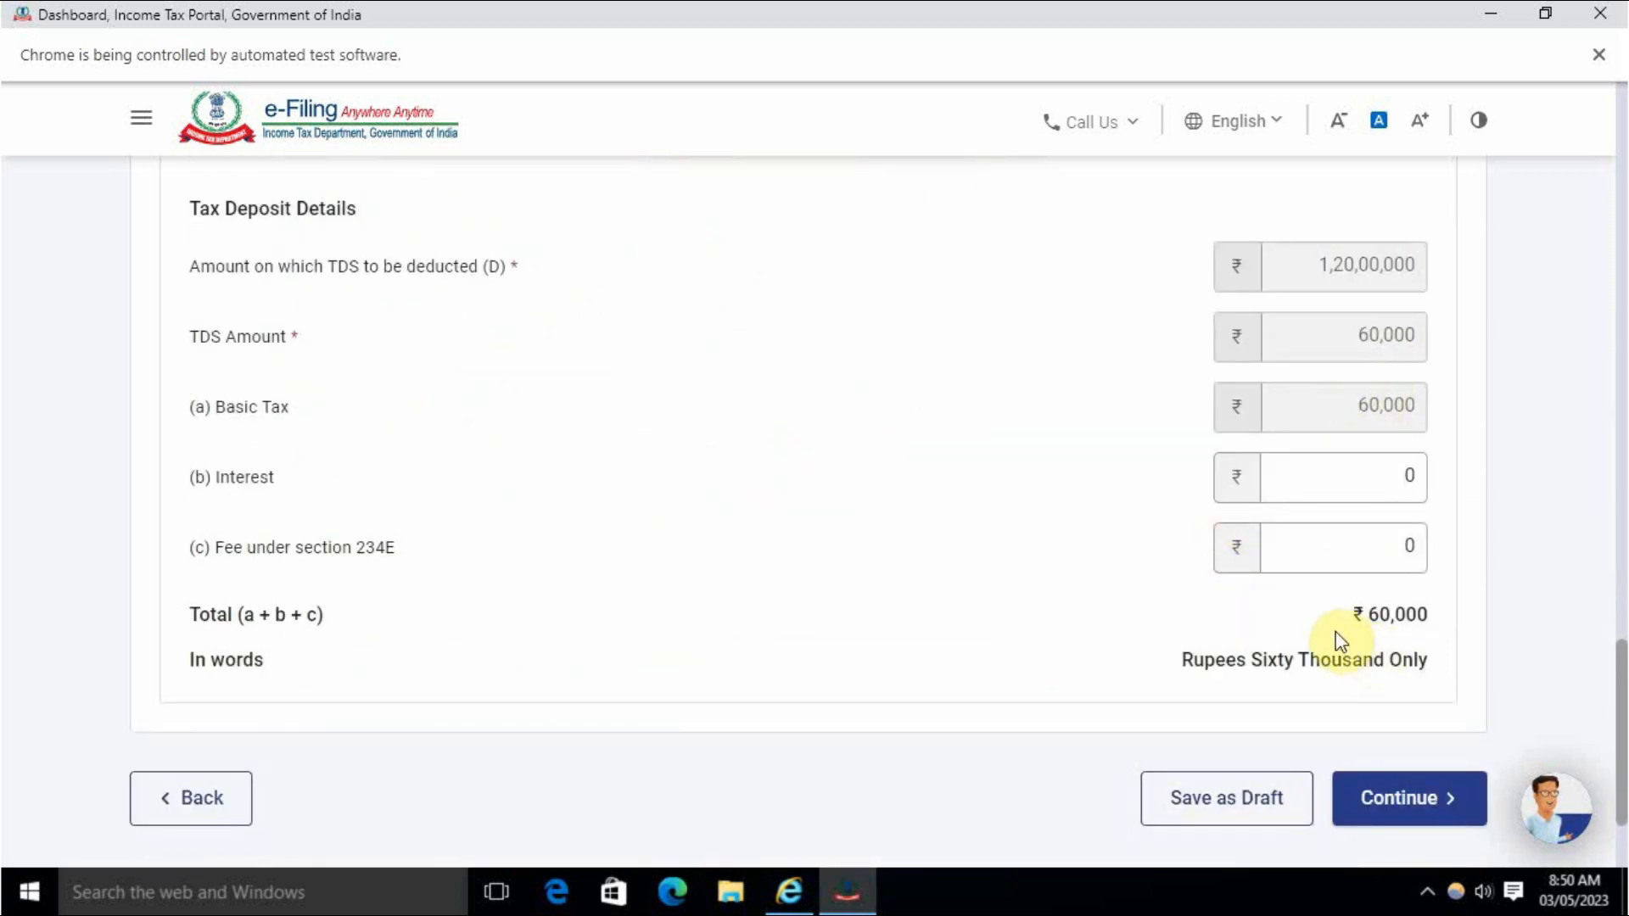
{"action": "left_click_drag", "start_coordinate": [1351, 615], "coordinate": [1458, 618]}
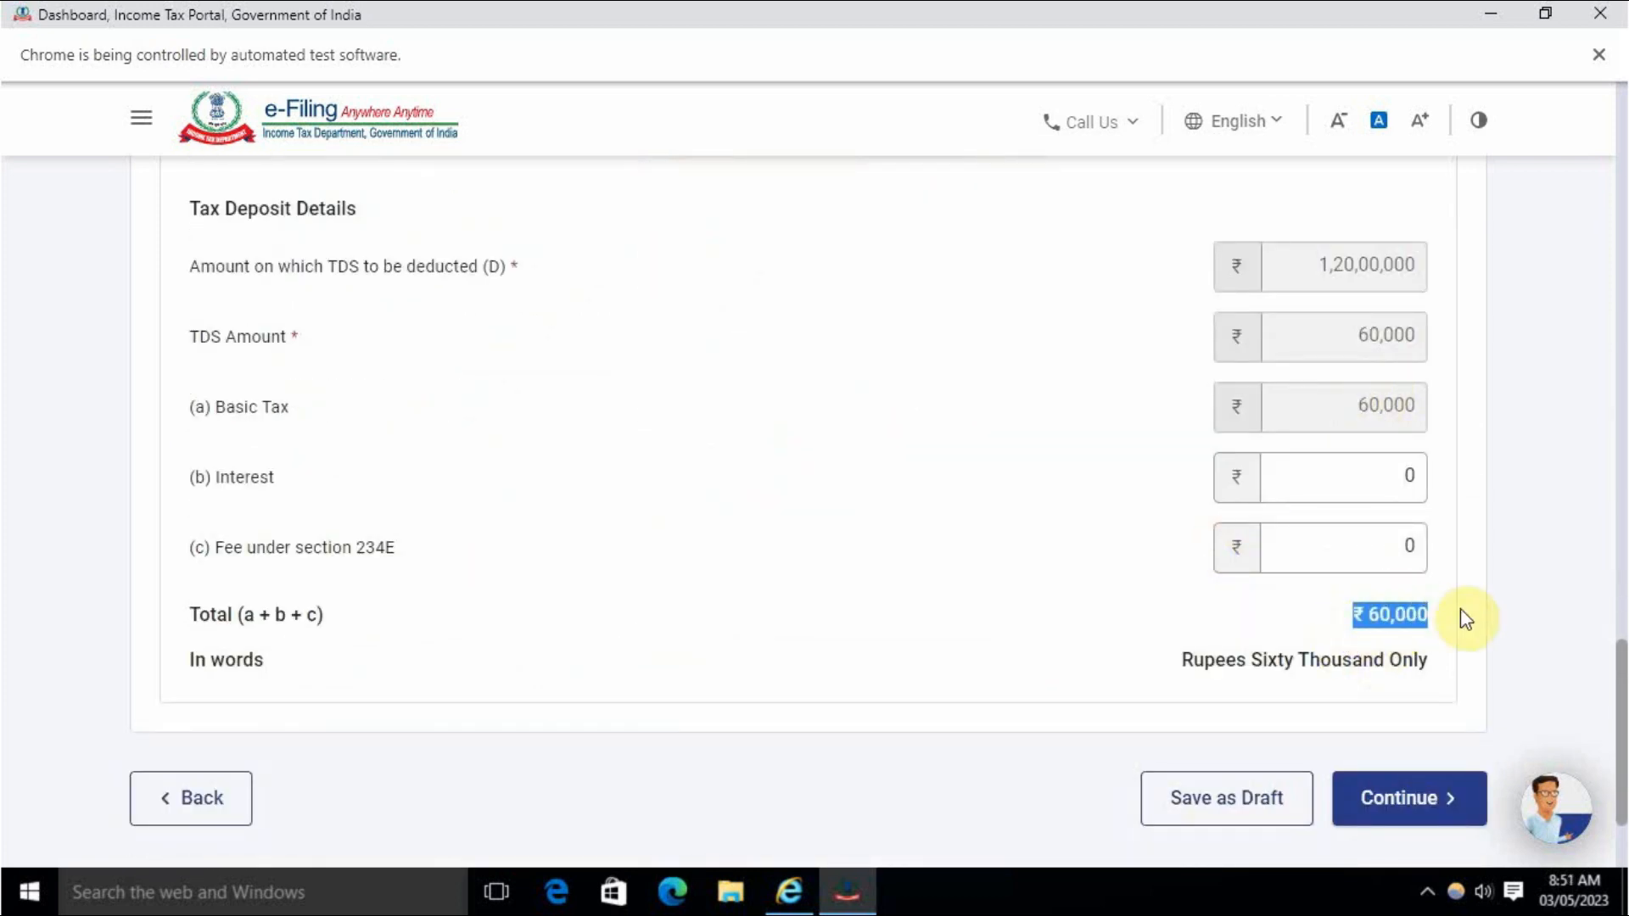
{"action": "left_click", "coordinate": [1065, 569]}
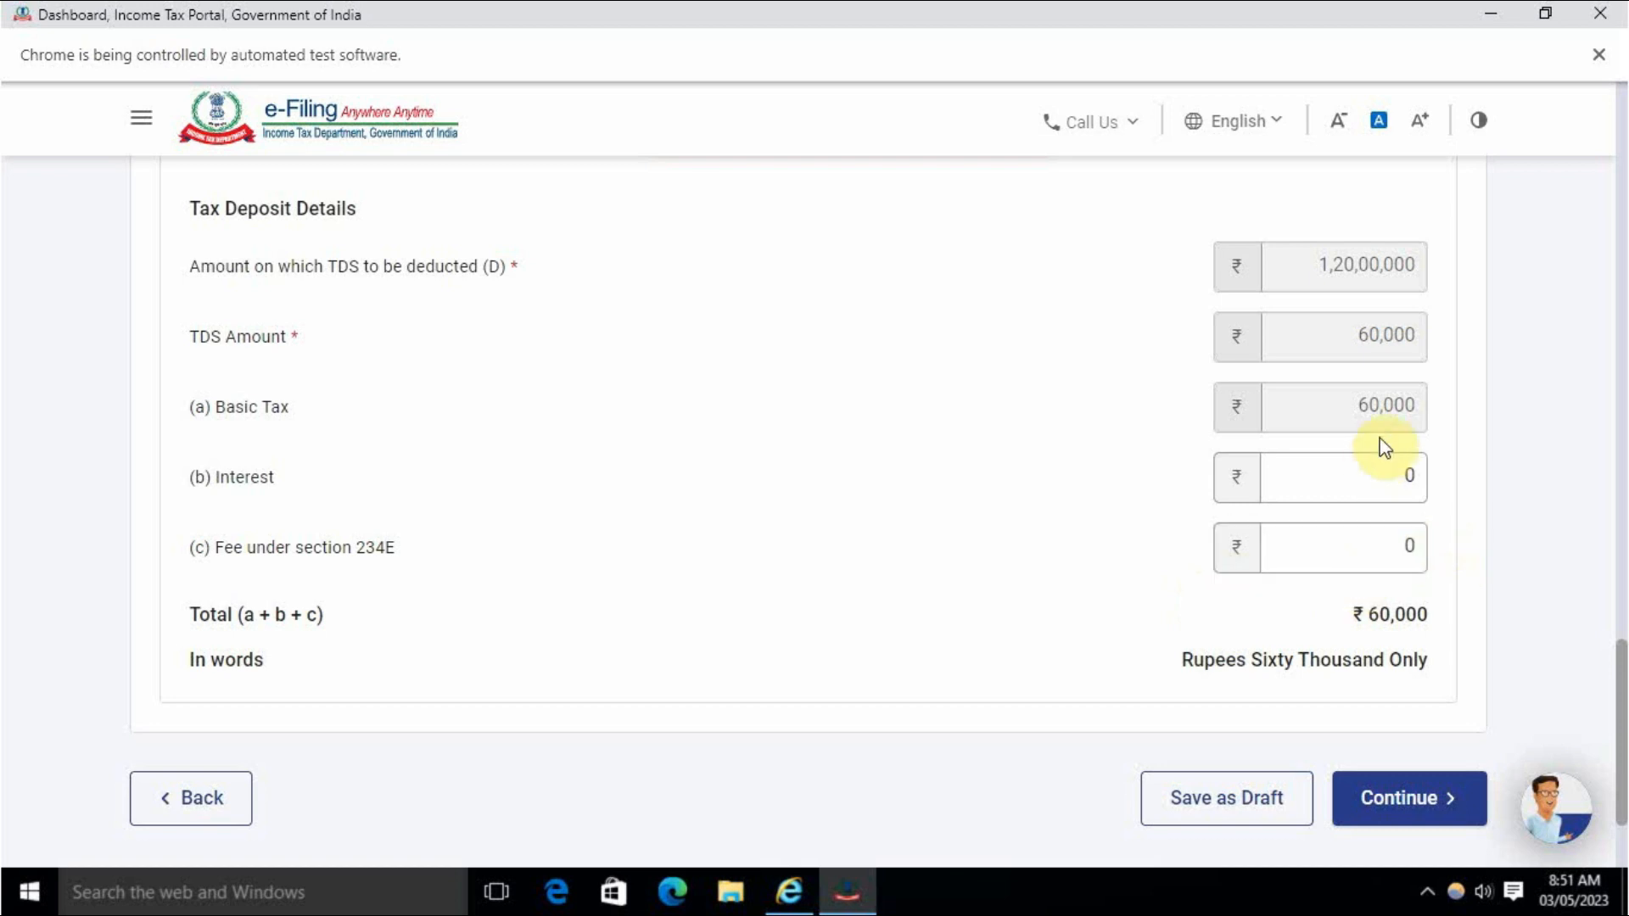
{"action": "scroll", "coordinate": [1343, 585], "scroll_direction": "down", "scroll_amount": 2}
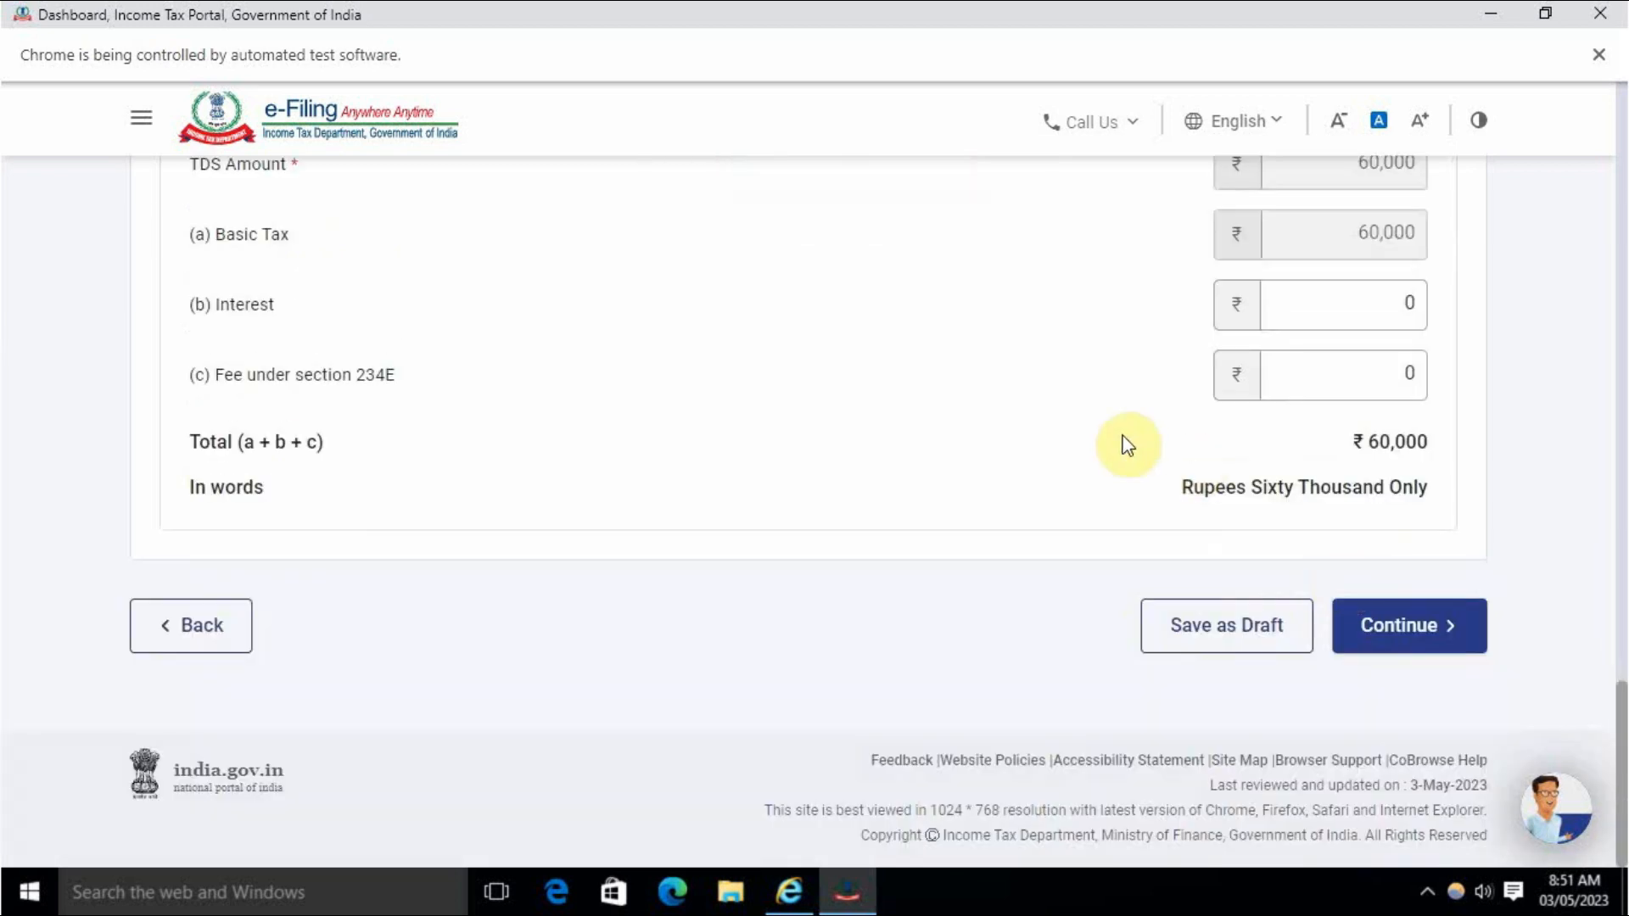
{"action": "scroll", "coordinate": [1128, 443], "scroll_direction": "up", "scroll_amount": 2}
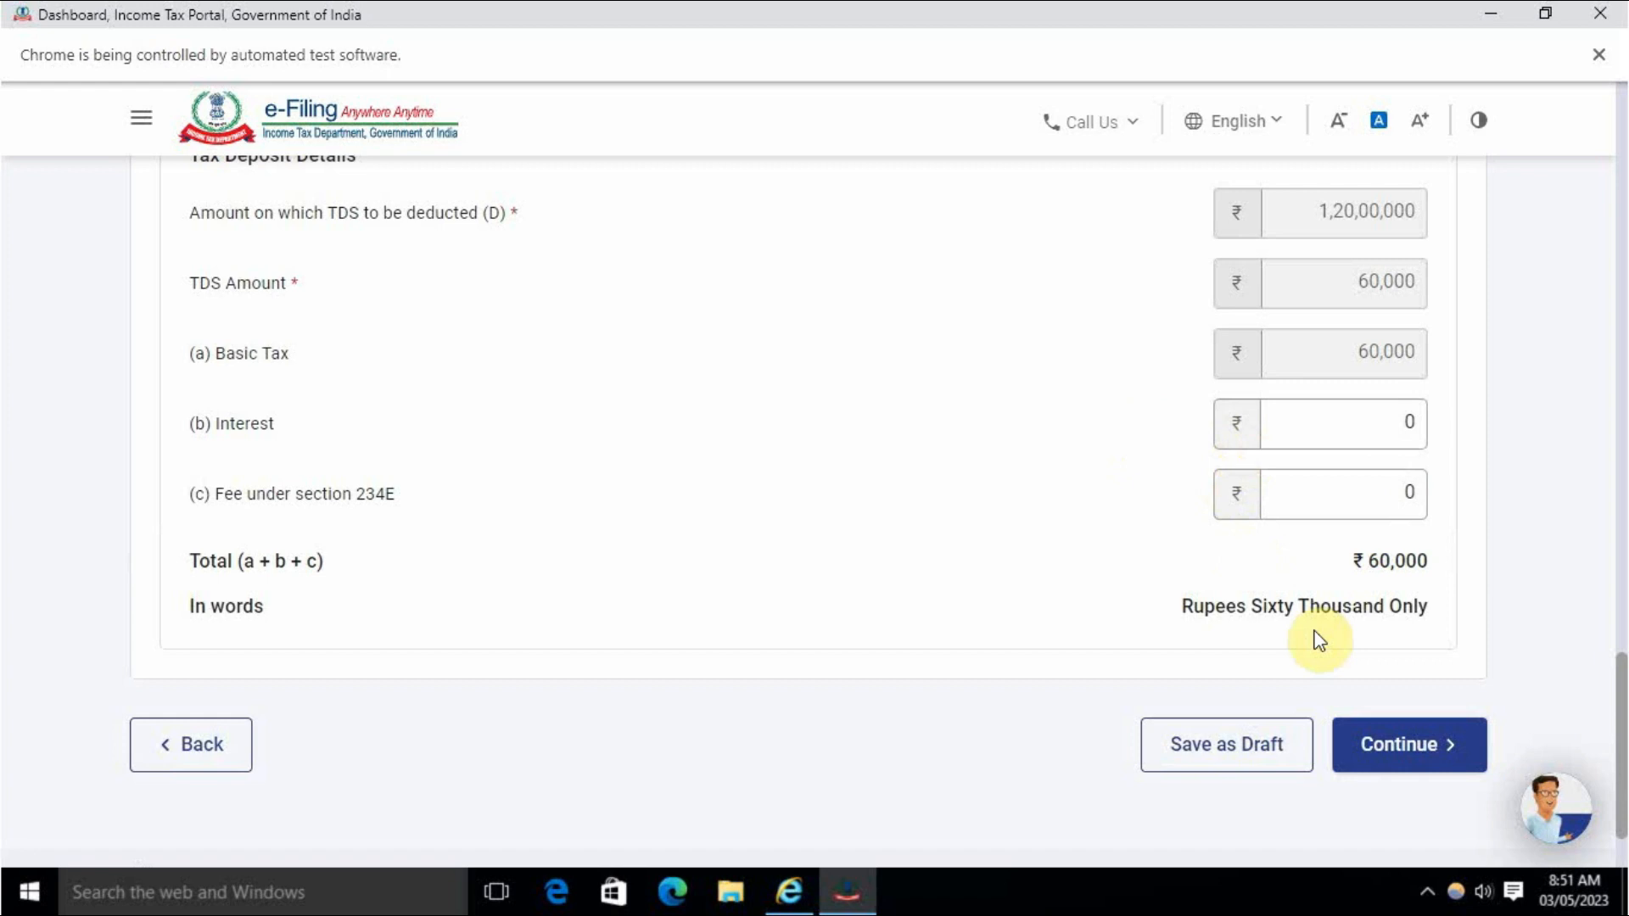
{"action": "scroll", "coordinate": [1238, 585], "scroll_direction": "down", "scroll_amount": 2}
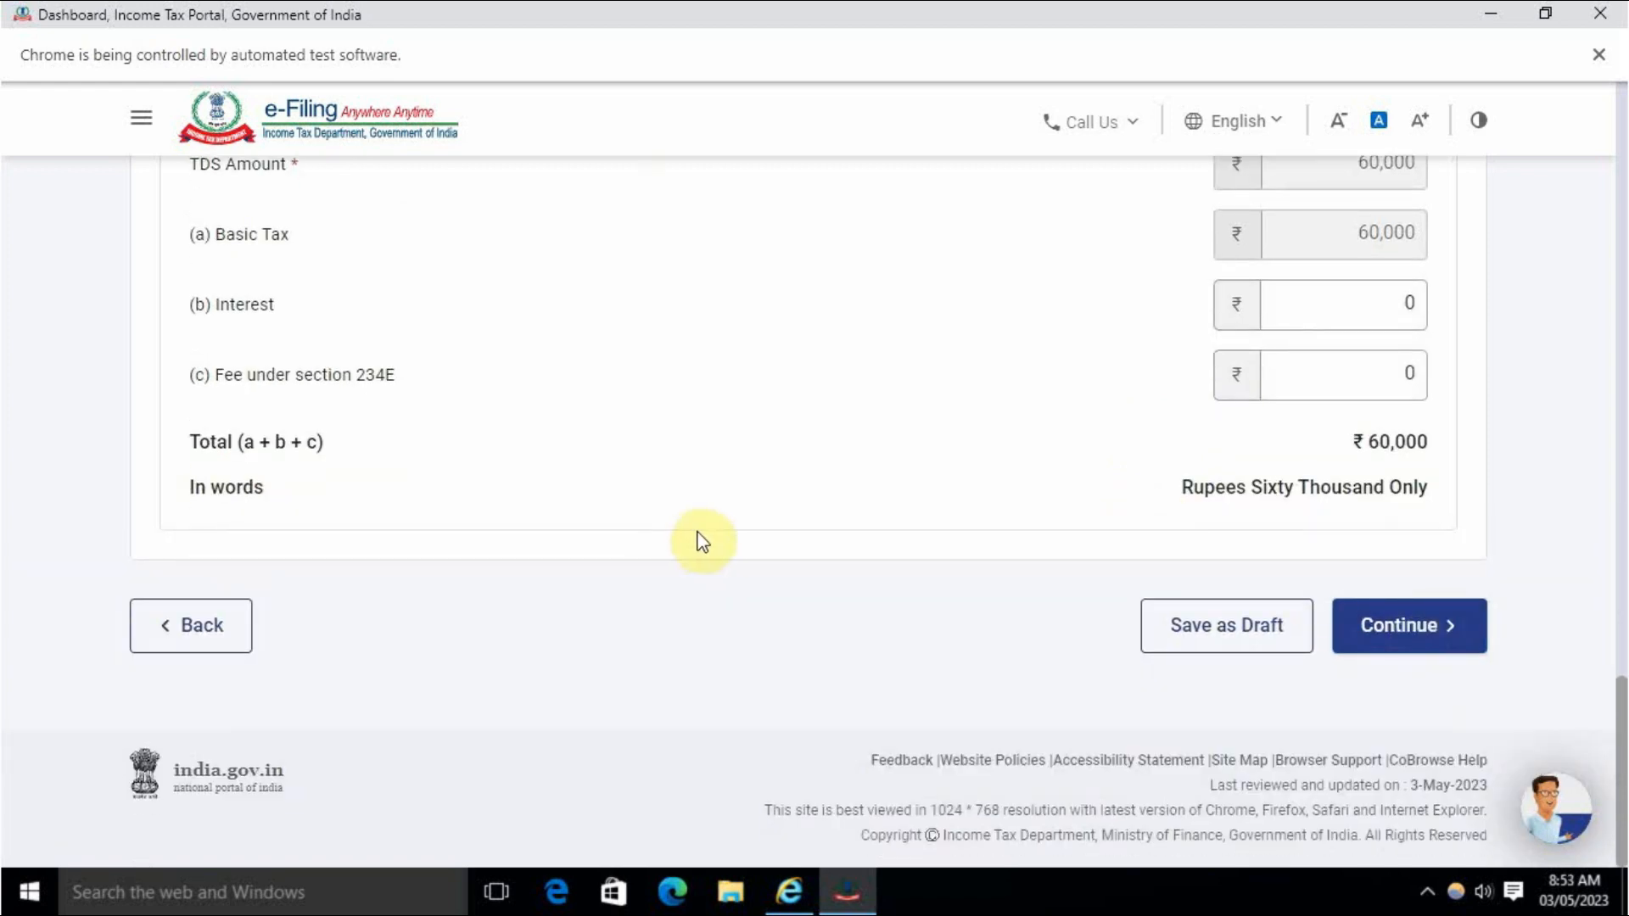
Continue to the payment mode and select Kotak Mahindra Bank under Payment Gateway.
{"action": "left_click", "coordinate": [1385, 638]}
{"action": "scroll", "coordinate": [792, 549], "scroll_direction": "down", "scroll_amount": 8}
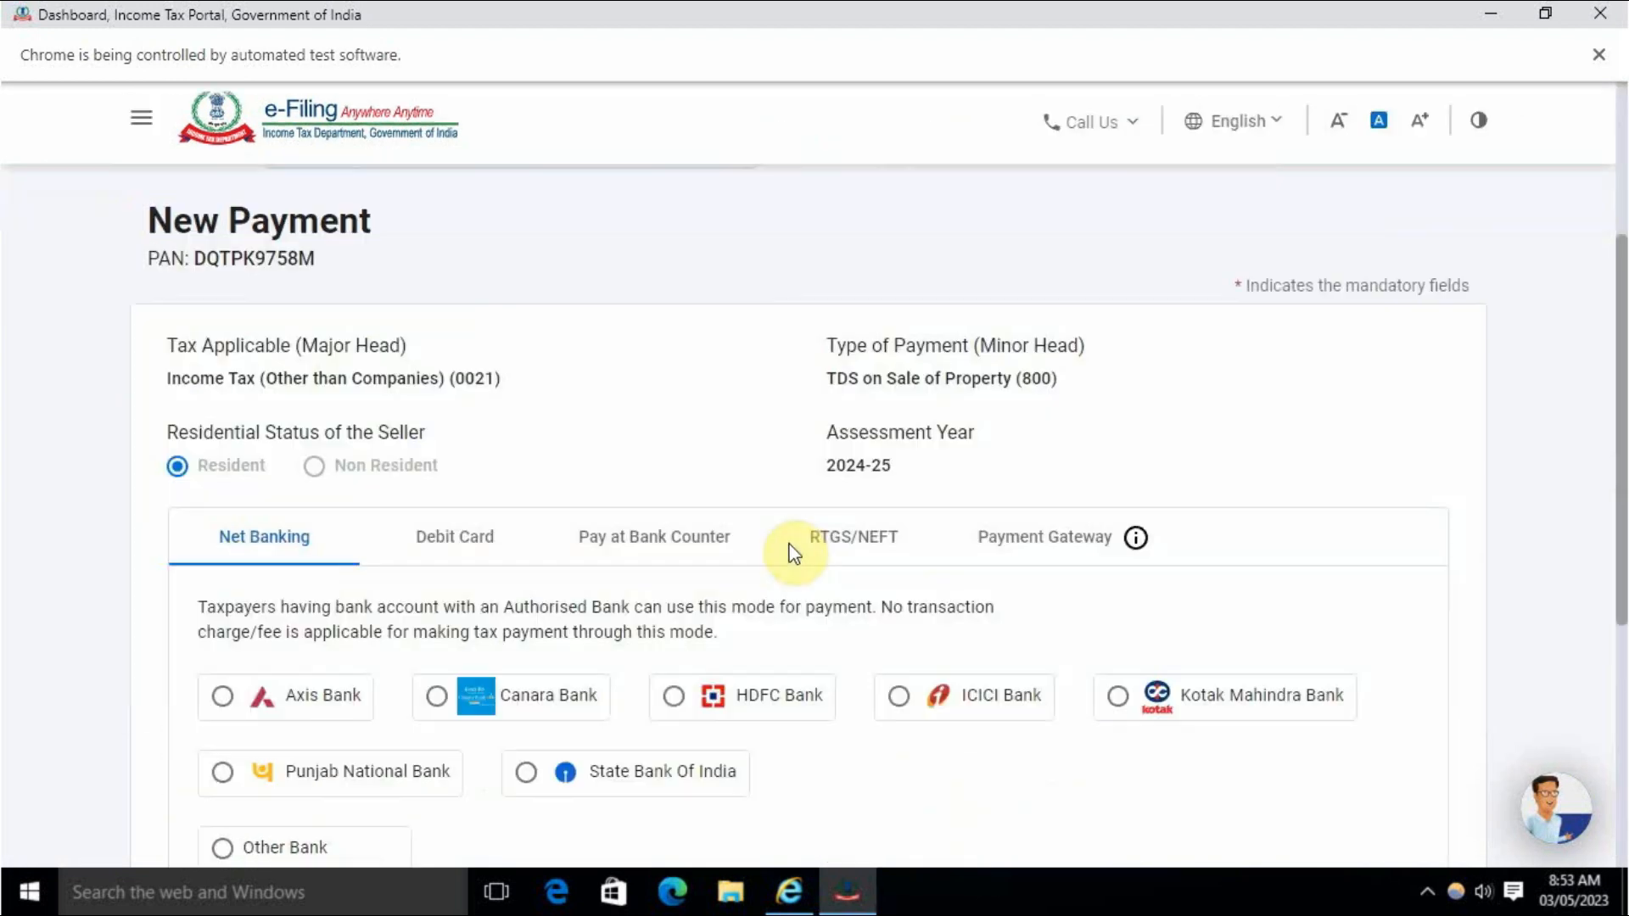
{"action": "scroll", "coordinate": [774, 549], "scroll_direction": "down", "scroll_amount": 3}
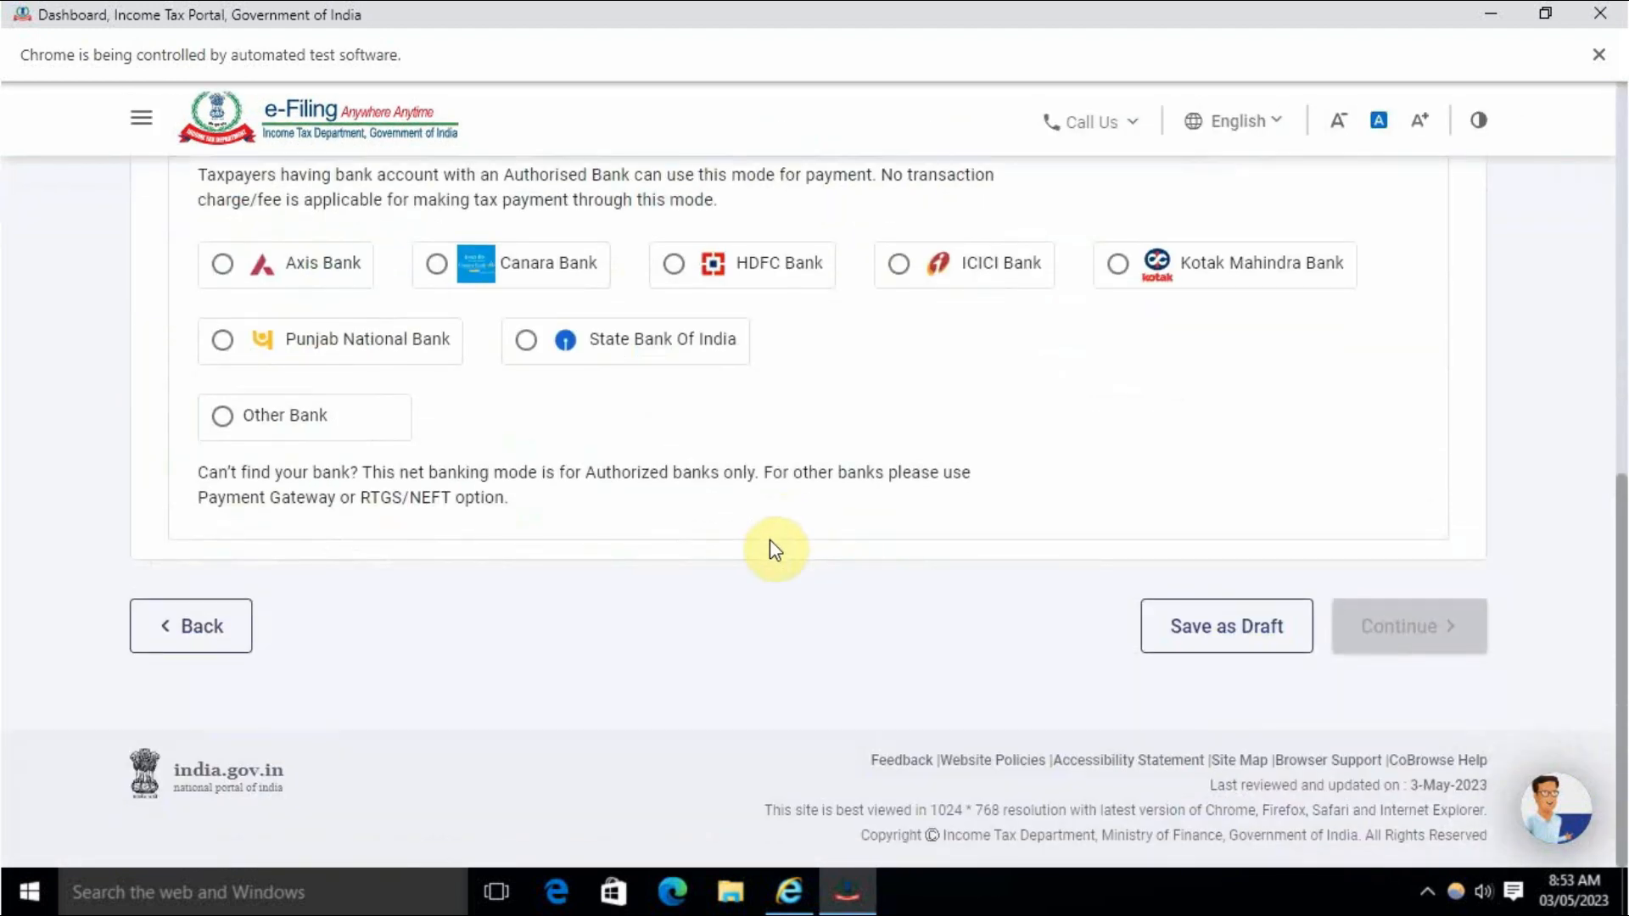
{"action": "scroll", "coordinate": [770, 548], "scroll_direction": "up", "scroll_amount": 4}
{"action": "scroll", "coordinate": [775, 538], "scroll_direction": "down", "scroll_amount": 3}
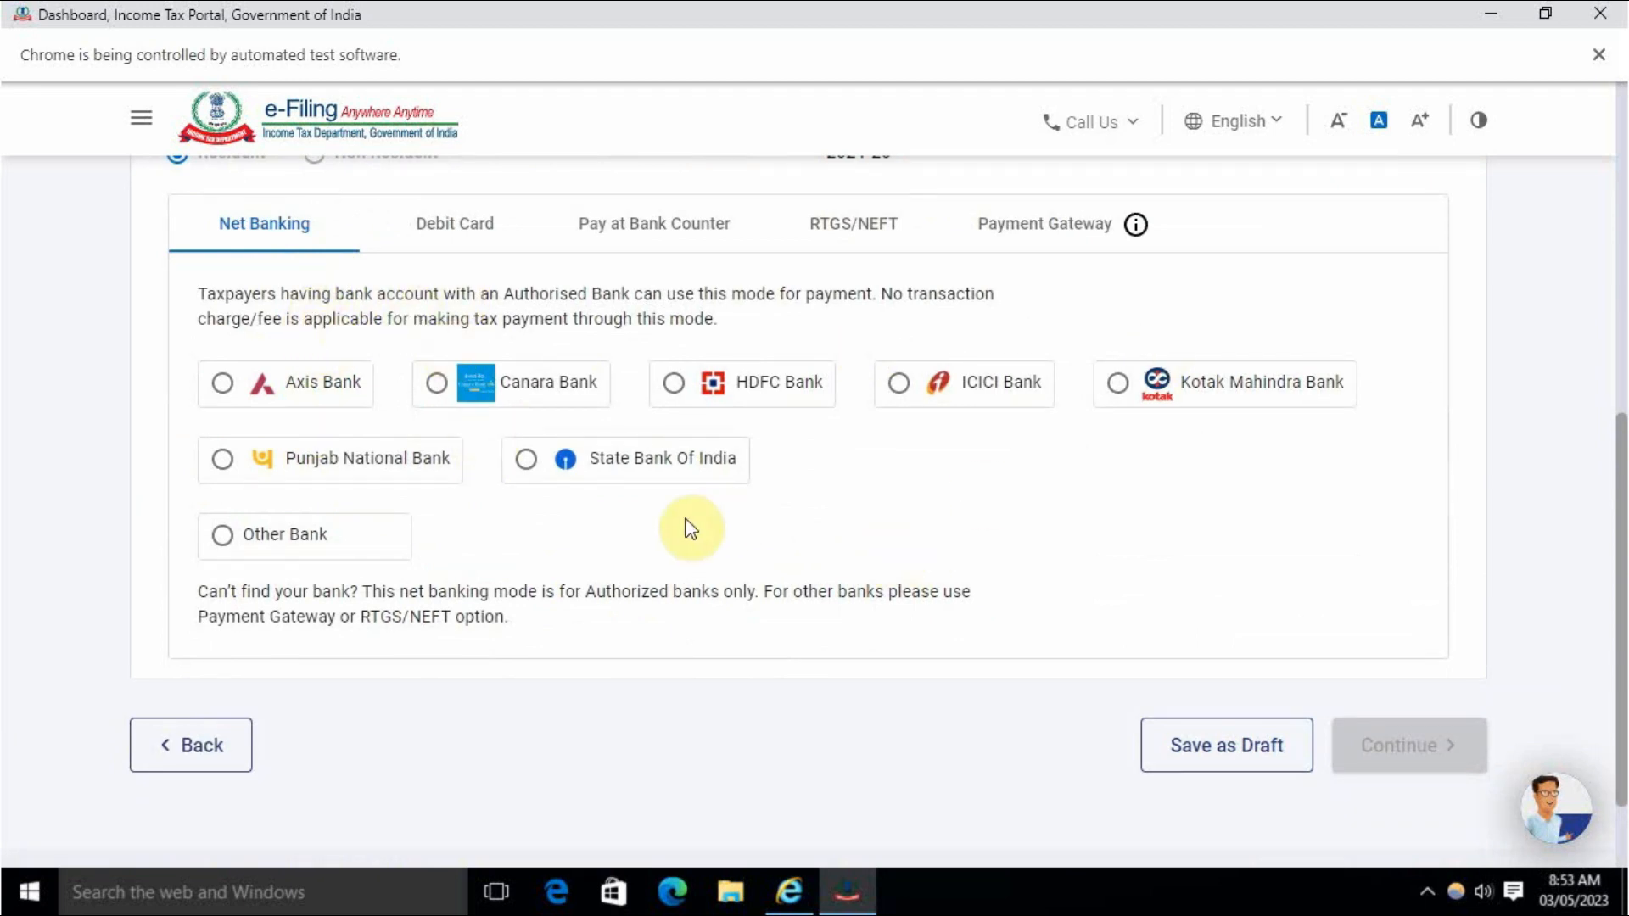
{"action": "scroll", "coordinate": [560, 543], "scroll_direction": "up", "scroll_amount": 2}
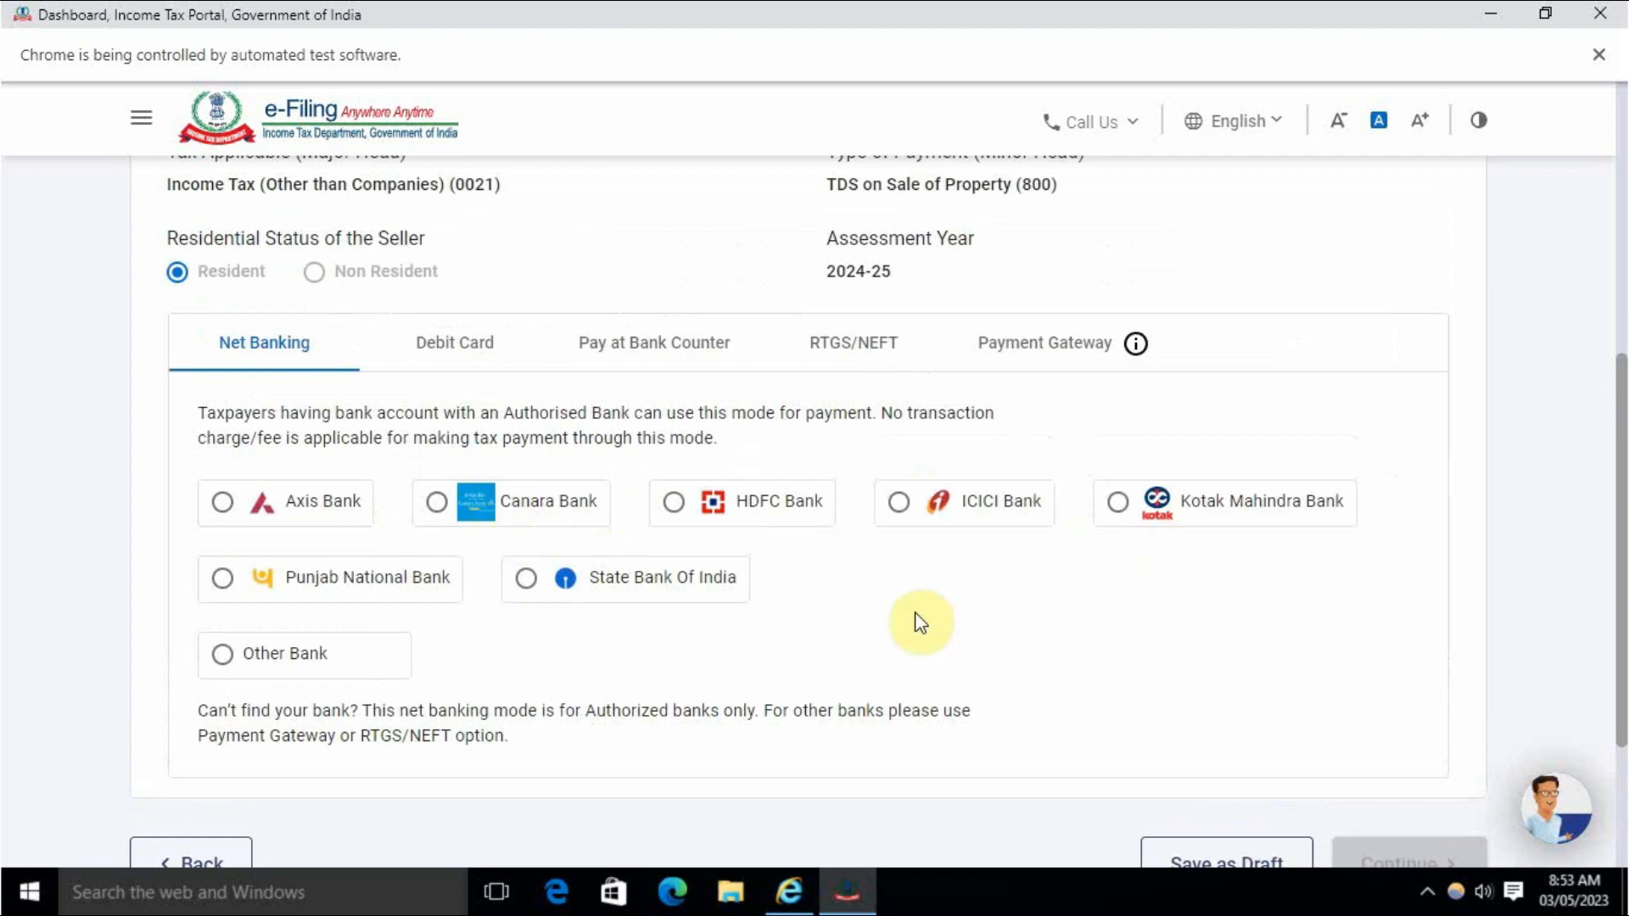
{"action": "left_click", "coordinate": [452, 360]}
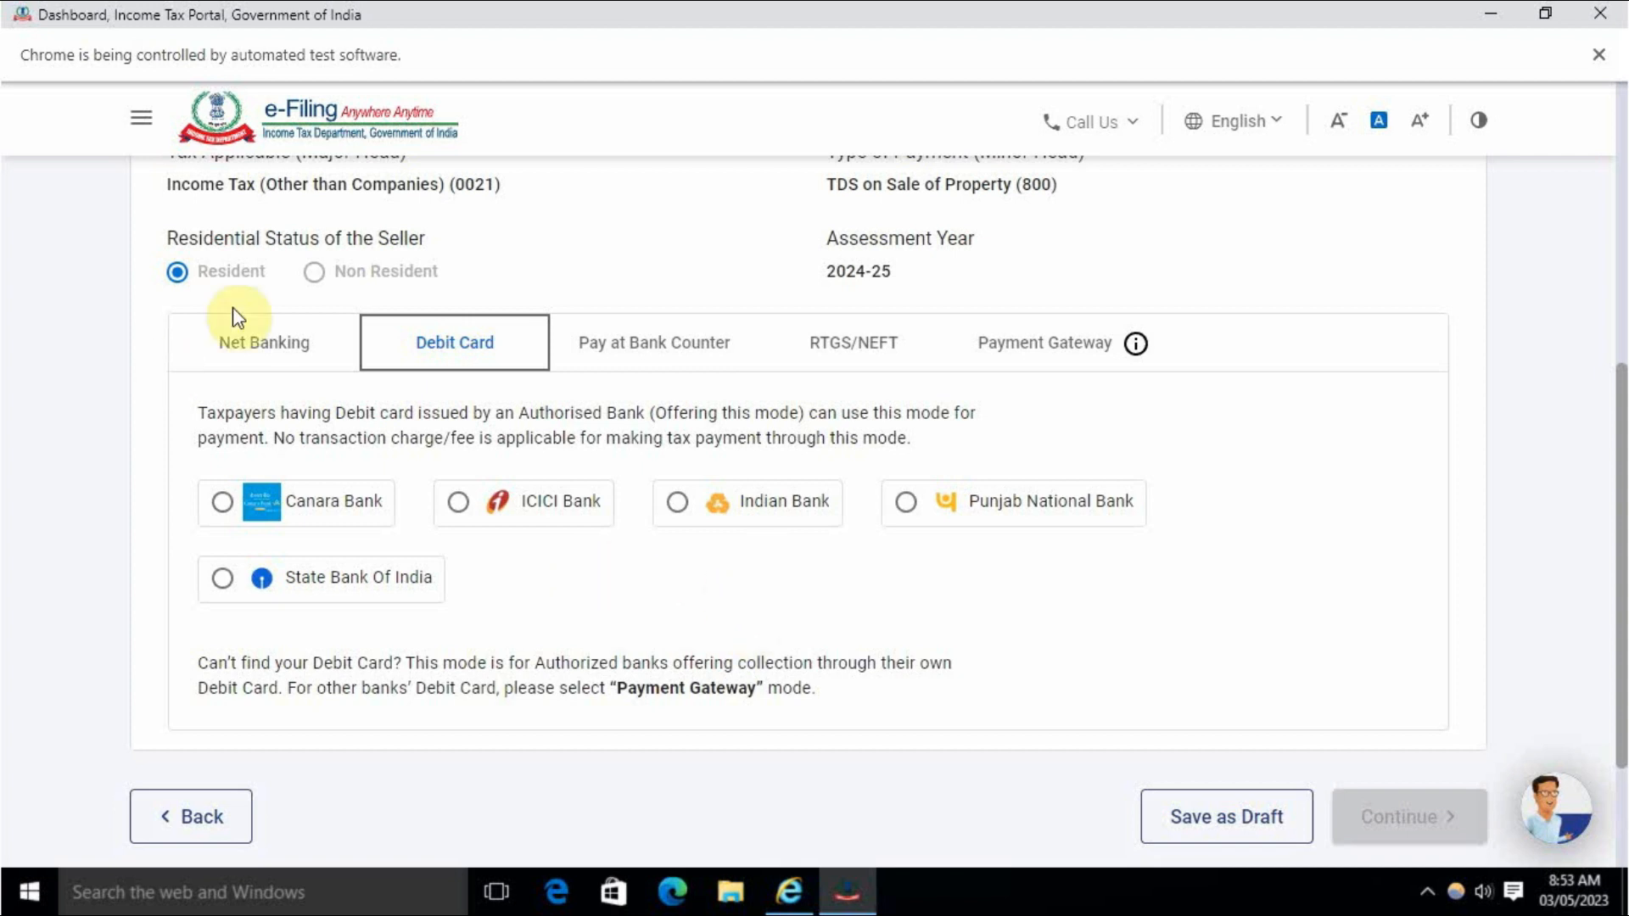
{"action": "left_click", "coordinate": [1054, 358]}
{"action": "scroll", "coordinate": [944, 535], "scroll_direction": "down", "scroll_amount": 3}
{"action": "scroll", "coordinate": [949, 476], "scroll_direction": "up", "scroll_amount": 3}
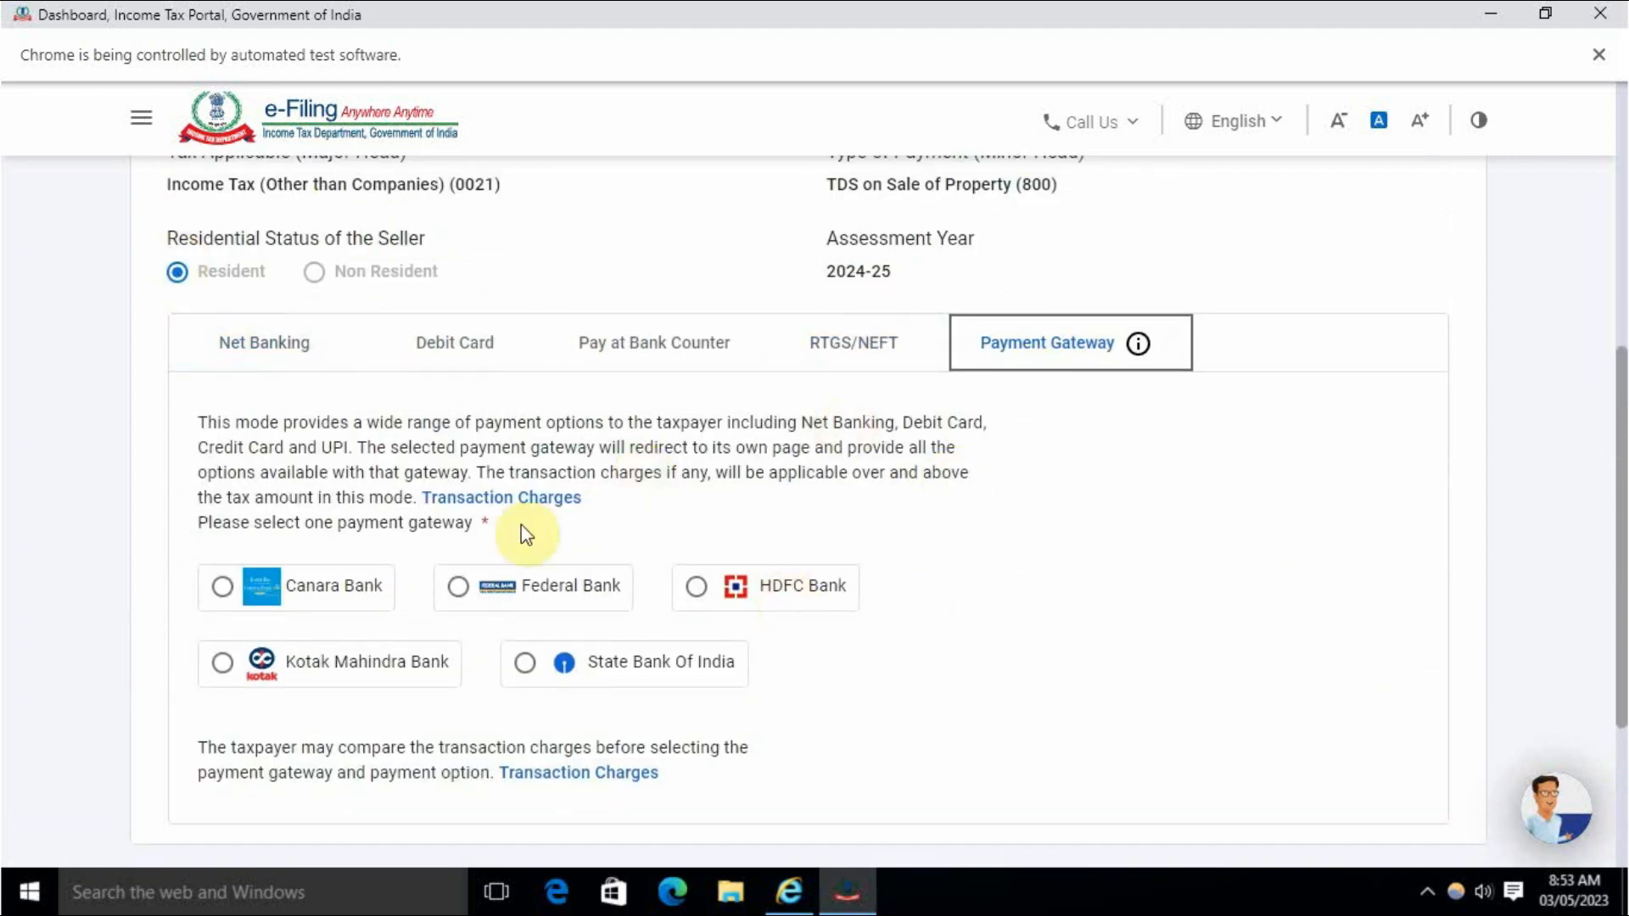
{"action": "scroll", "coordinate": [974, 599], "scroll_direction": "down", "scroll_amount": 3}
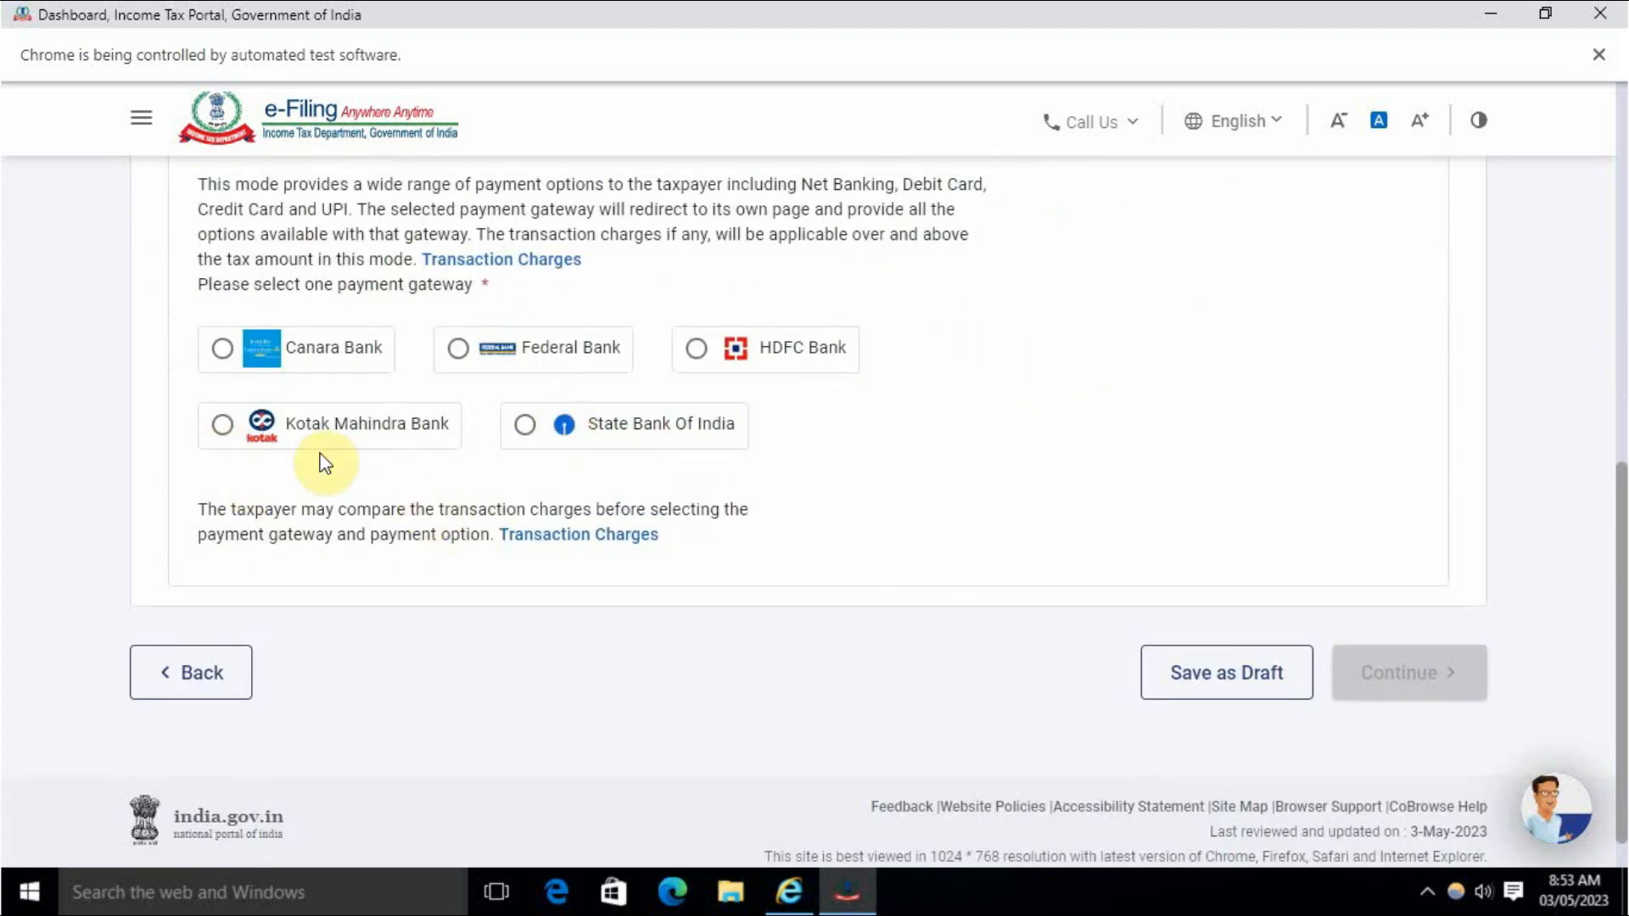
{"action": "left_click", "coordinate": [222, 425]}
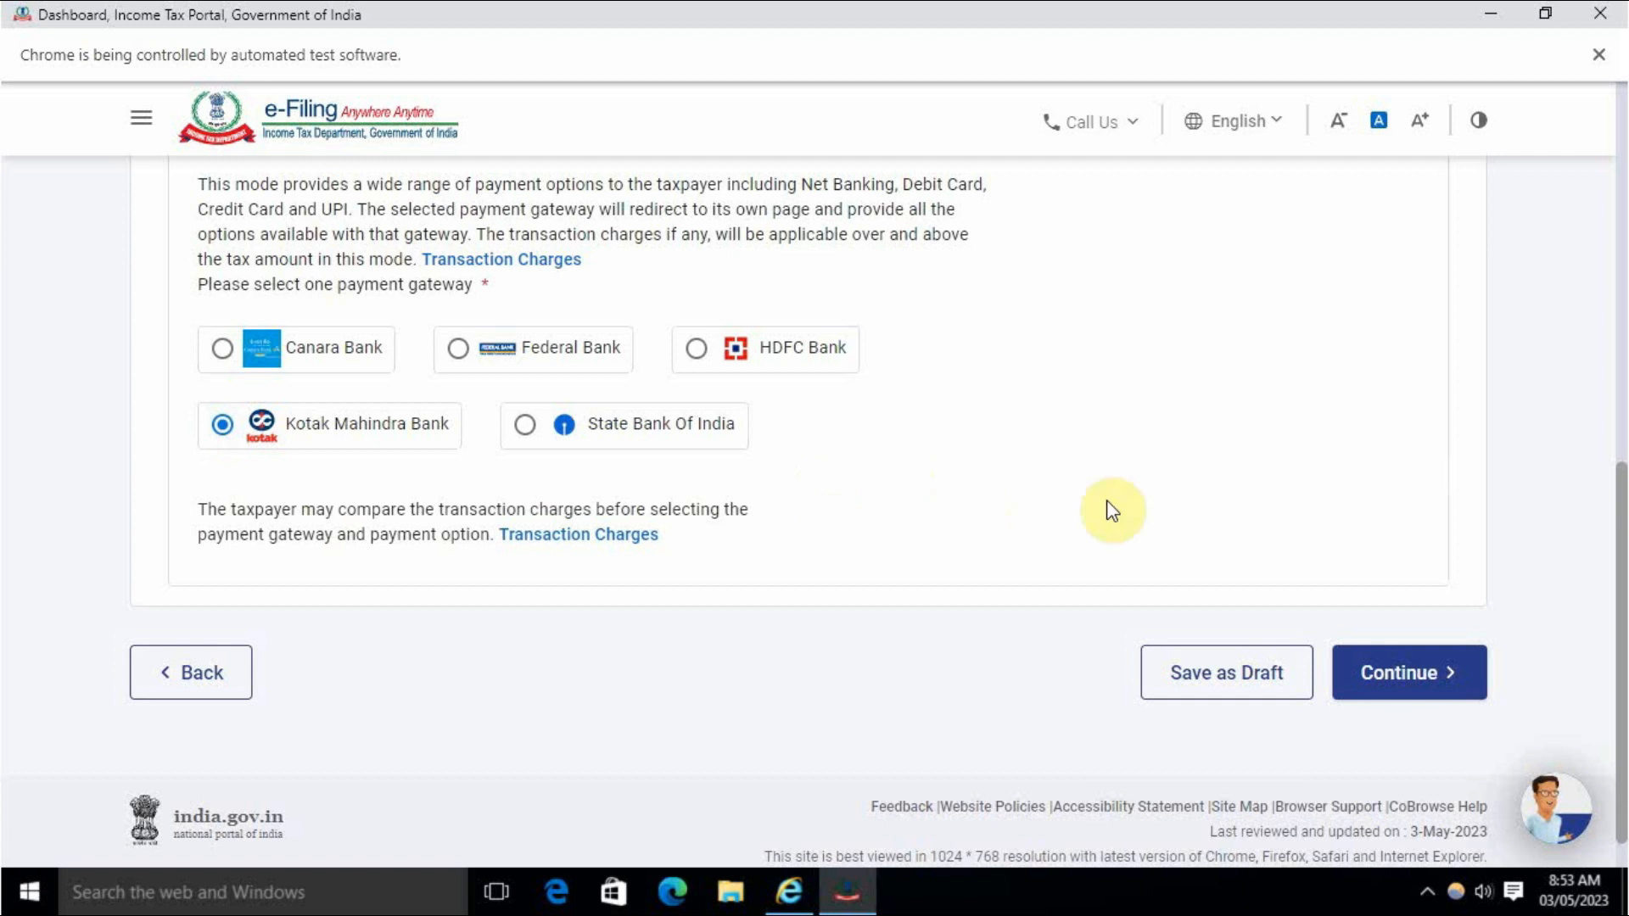
Open the payment preview and review the ₹60,000 TDS total on ₹60,00,000.
{"action": "left_click", "coordinate": [1423, 683]}
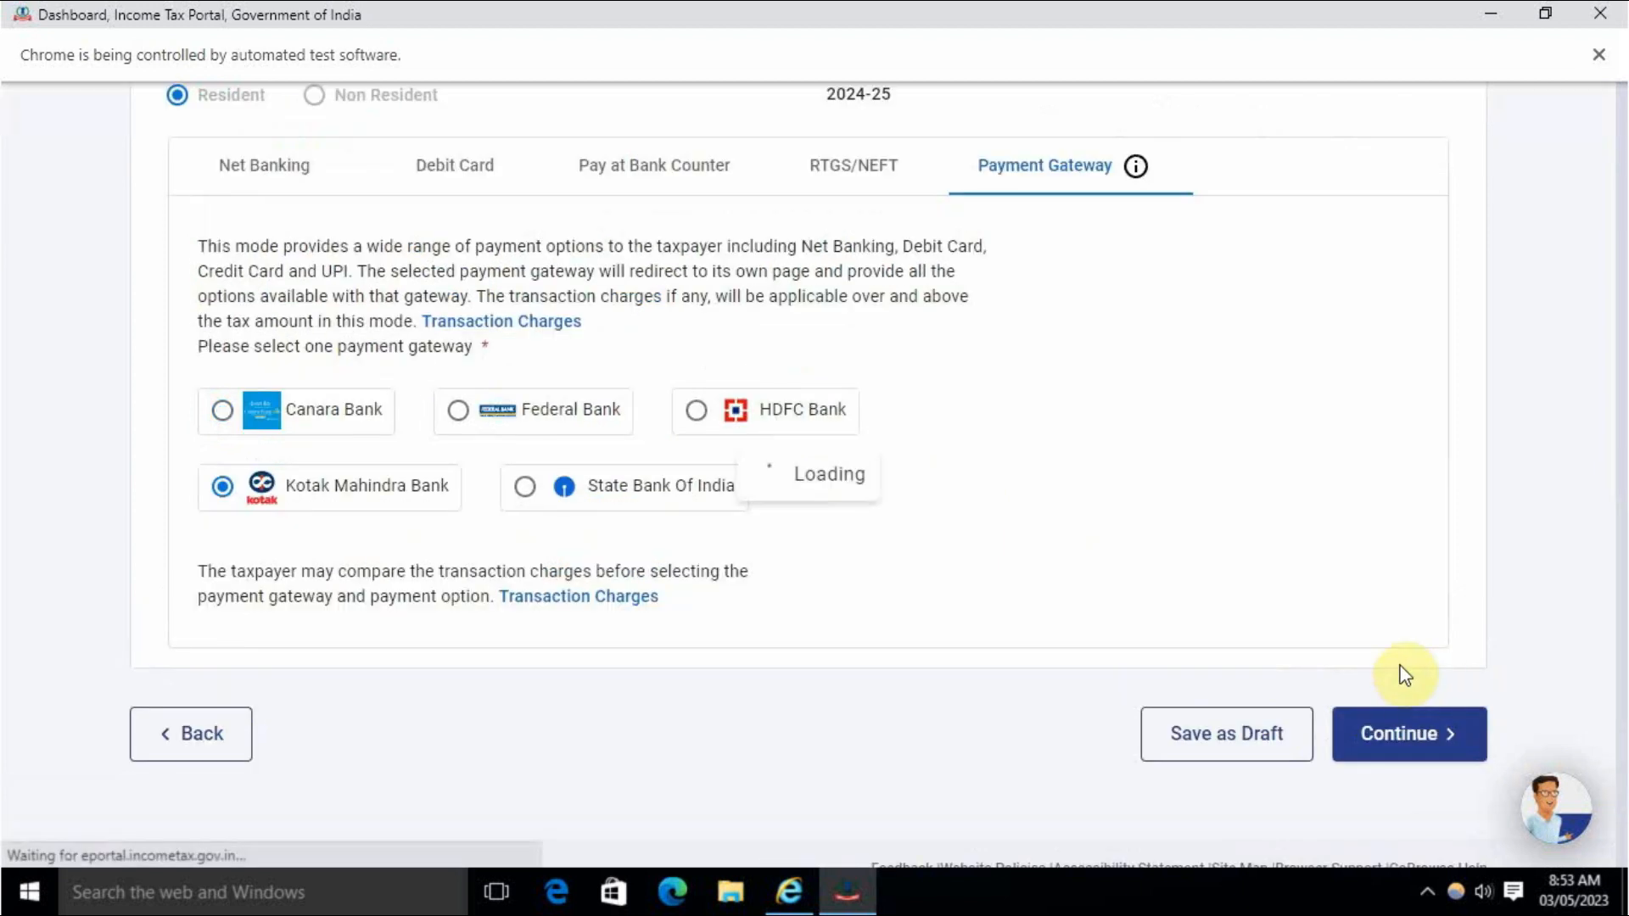
{"action": "scroll", "coordinate": [804, 521], "scroll_direction": "down", "scroll_amount": 5}
{"action": "scroll", "coordinate": [804, 522], "scroll_direction": "up", "scroll_amount": 10}
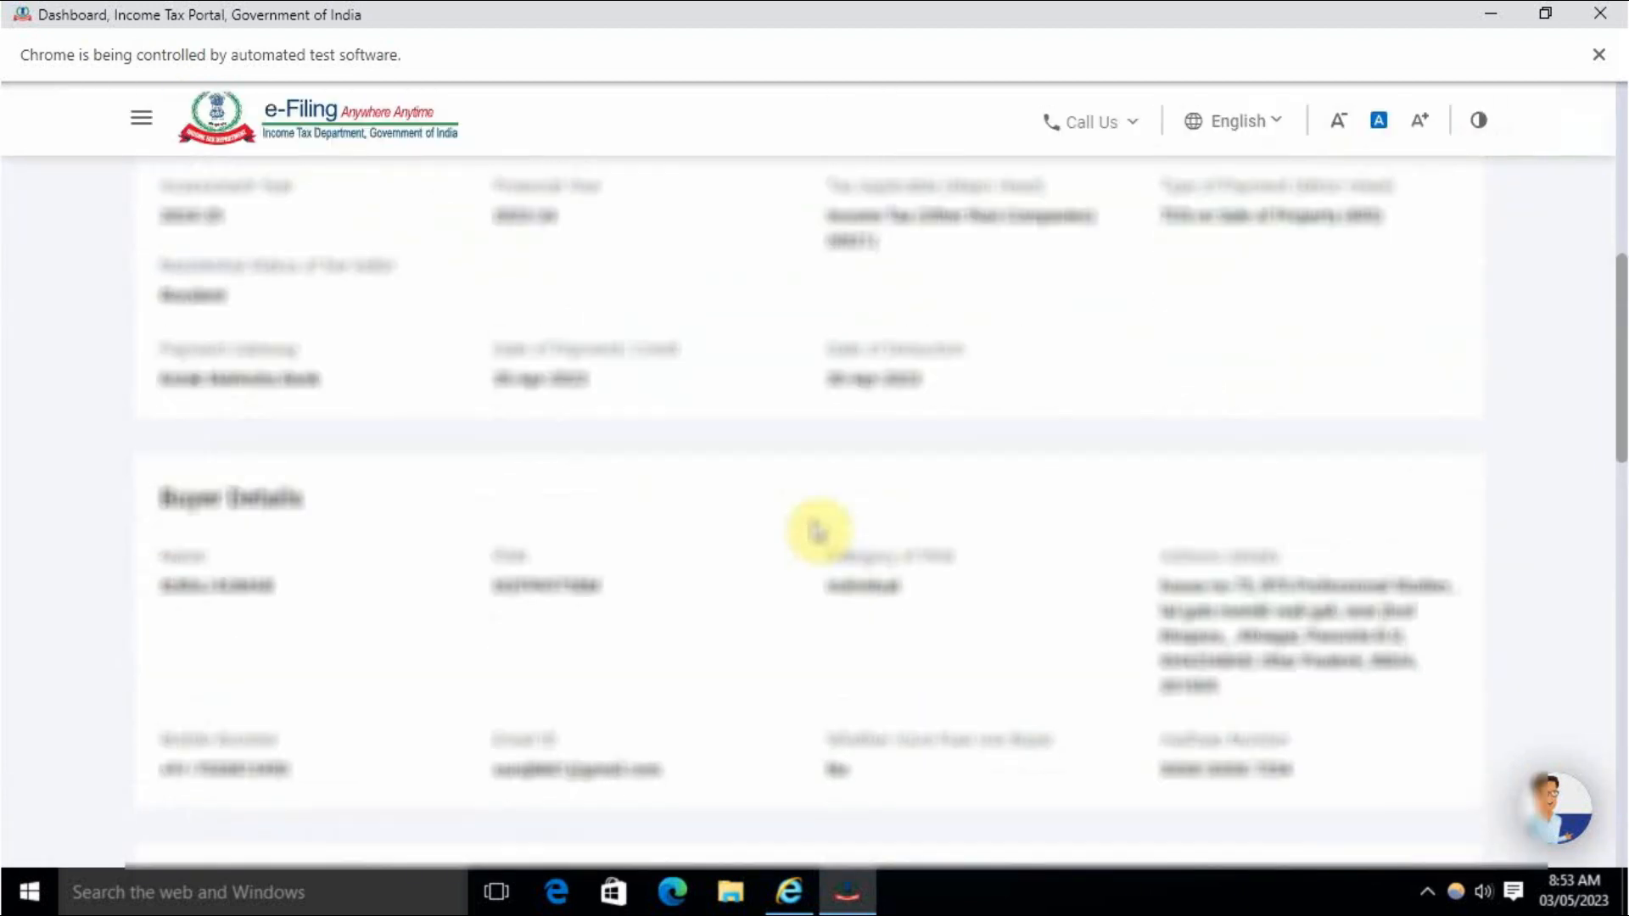
{"action": "scroll", "coordinate": [814, 530], "scroll_direction": "down", "scroll_amount": 5}
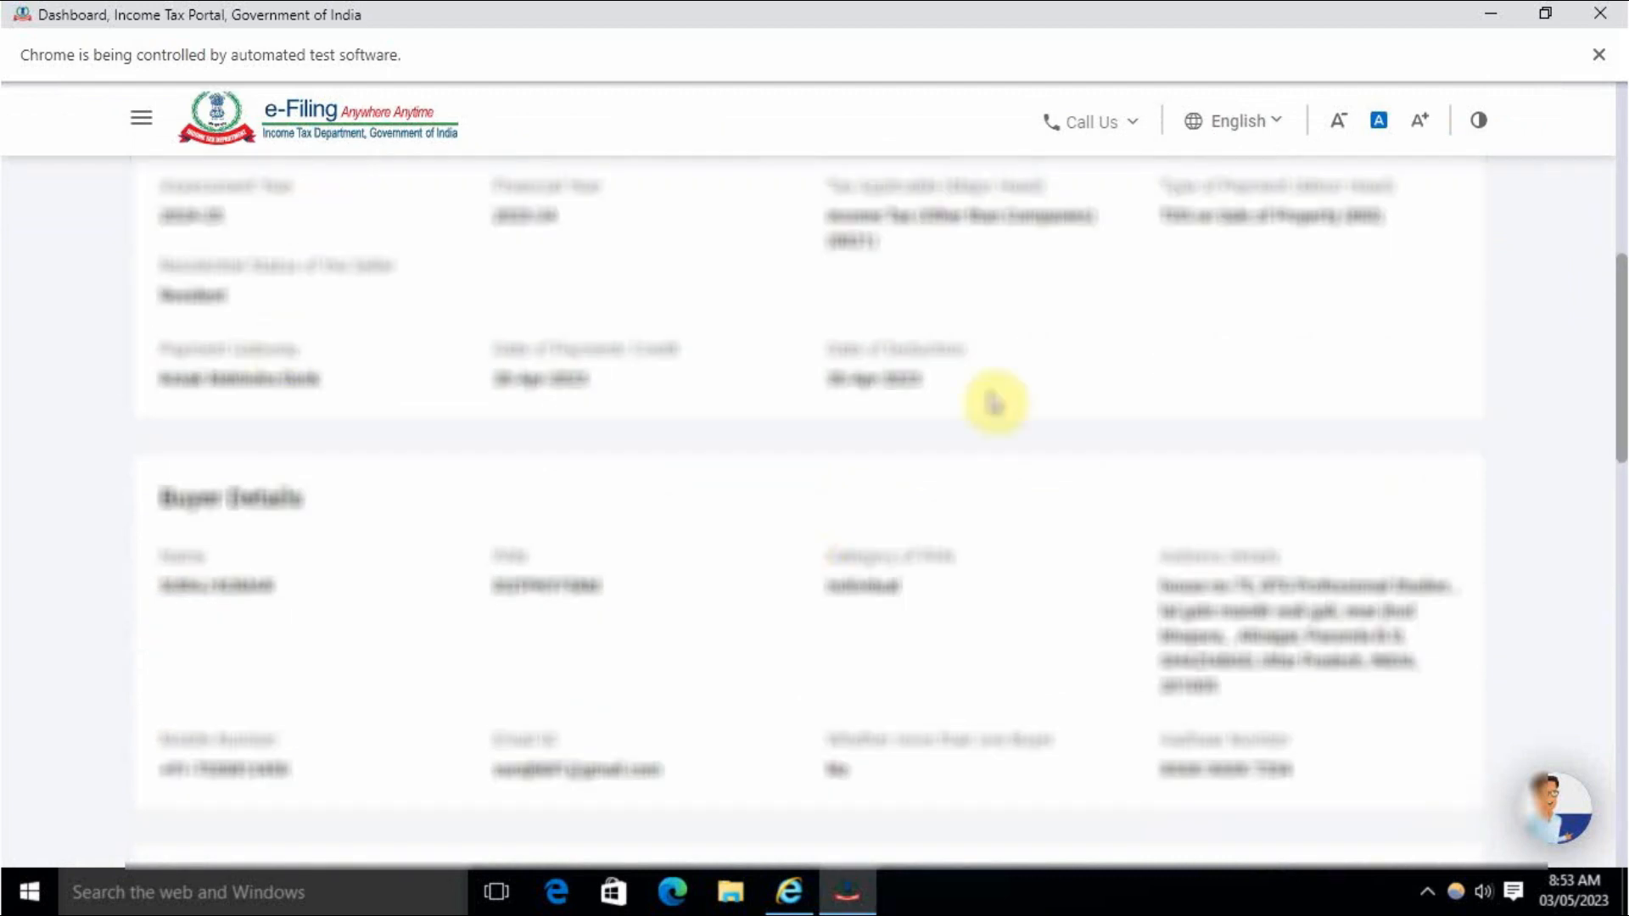
{"action": "scroll", "coordinate": [984, 407], "scroll_direction": "down", "scroll_amount": 8}
{"action": "scroll", "coordinate": [683, 405], "scroll_direction": "down", "scroll_amount": 9}
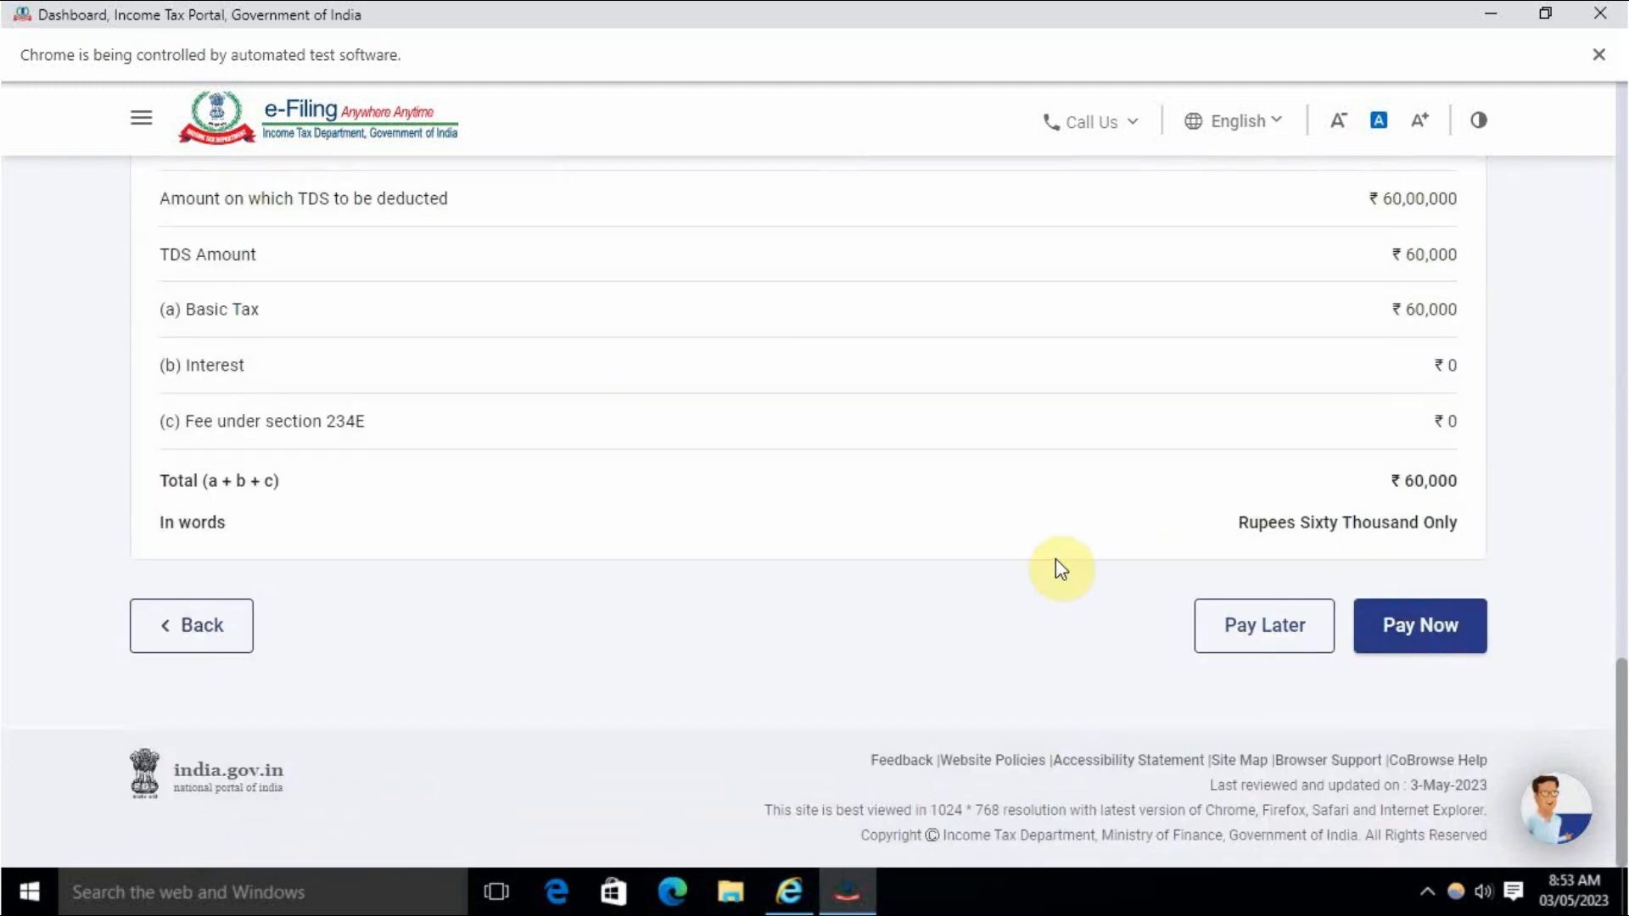
Keep the 26QB TDS payment as an unpaid draft and return to the Dashboard.
{"action": "left_click", "coordinate": [200, 638]}
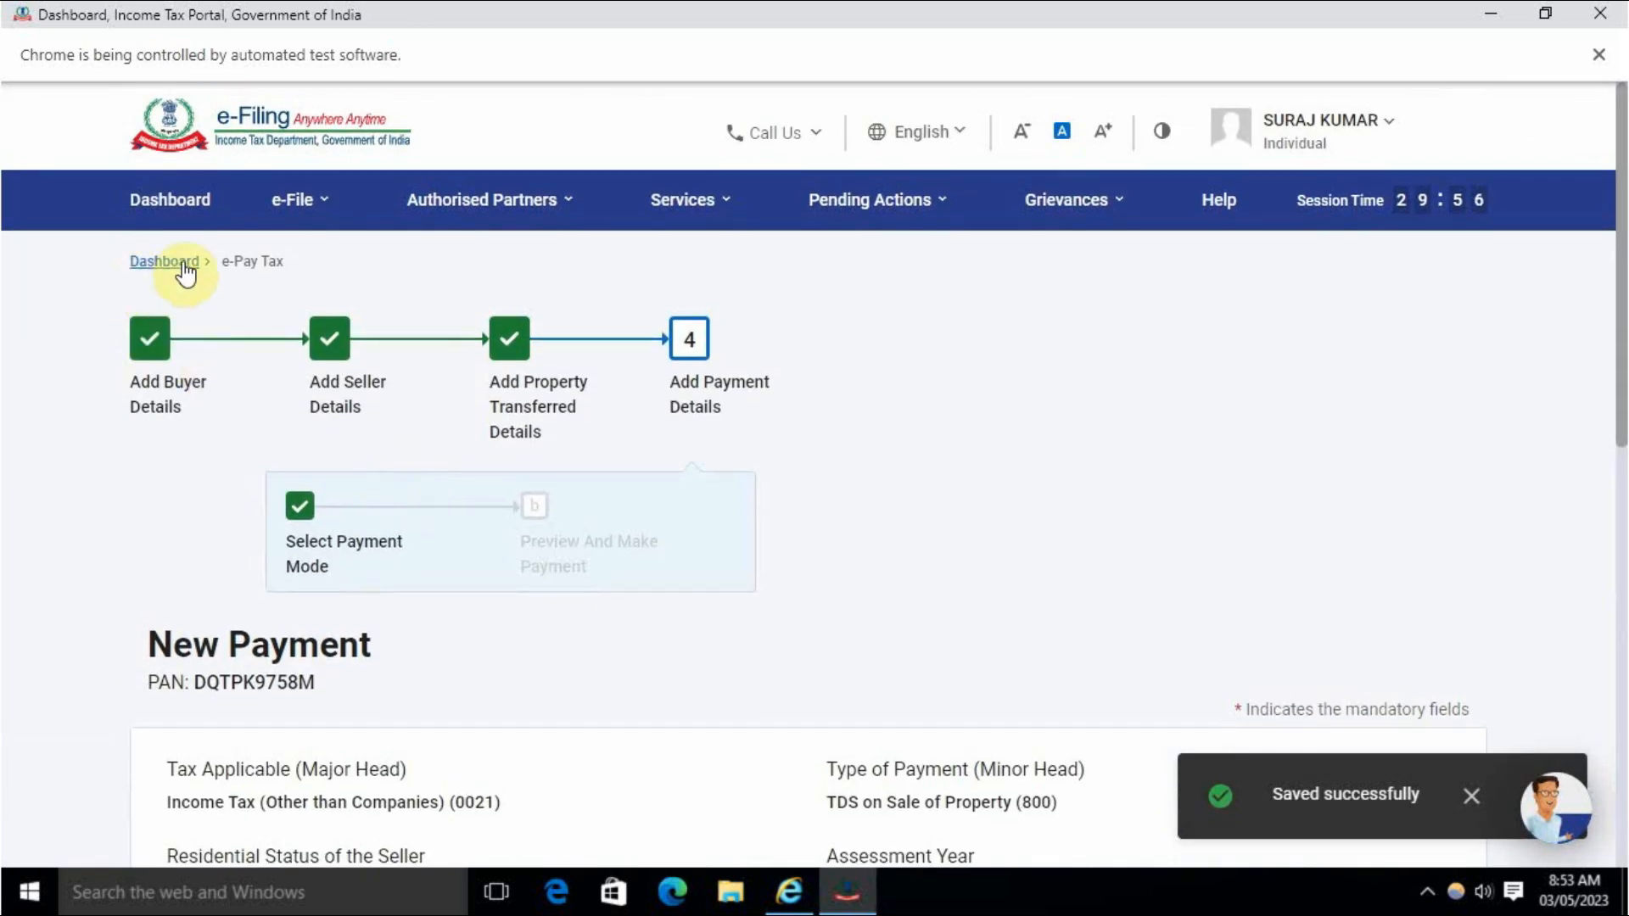
{"action": "left_click", "coordinate": [185, 272]}
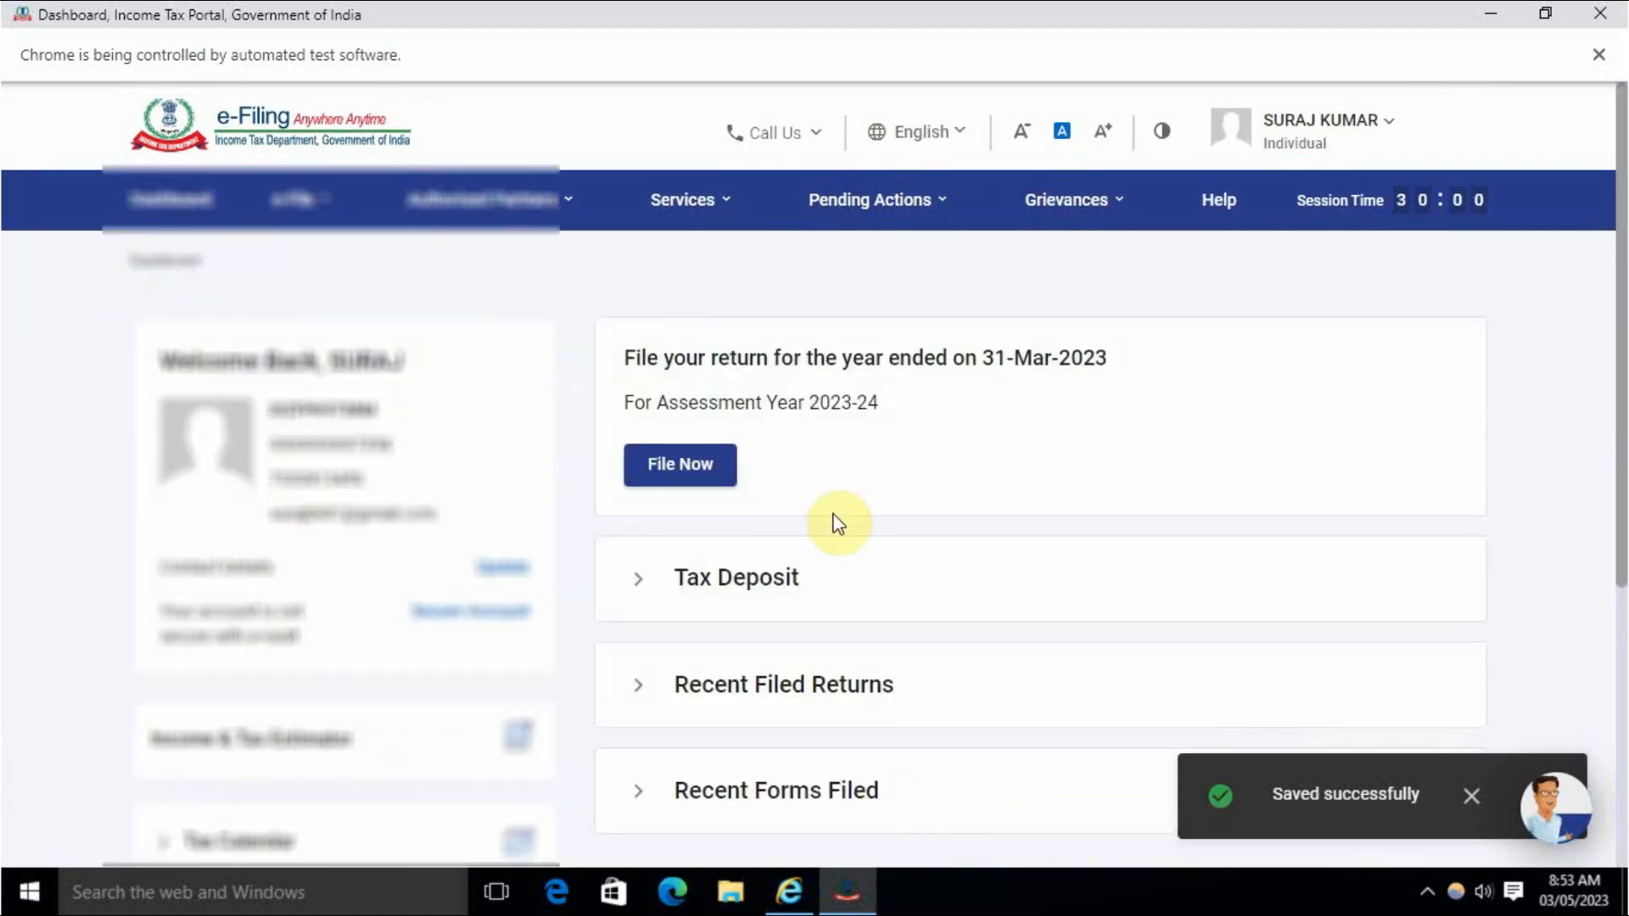
{"action": "scroll", "coordinate": [838, 524], "scroll_direction": "down", "scroll_amount": 5}
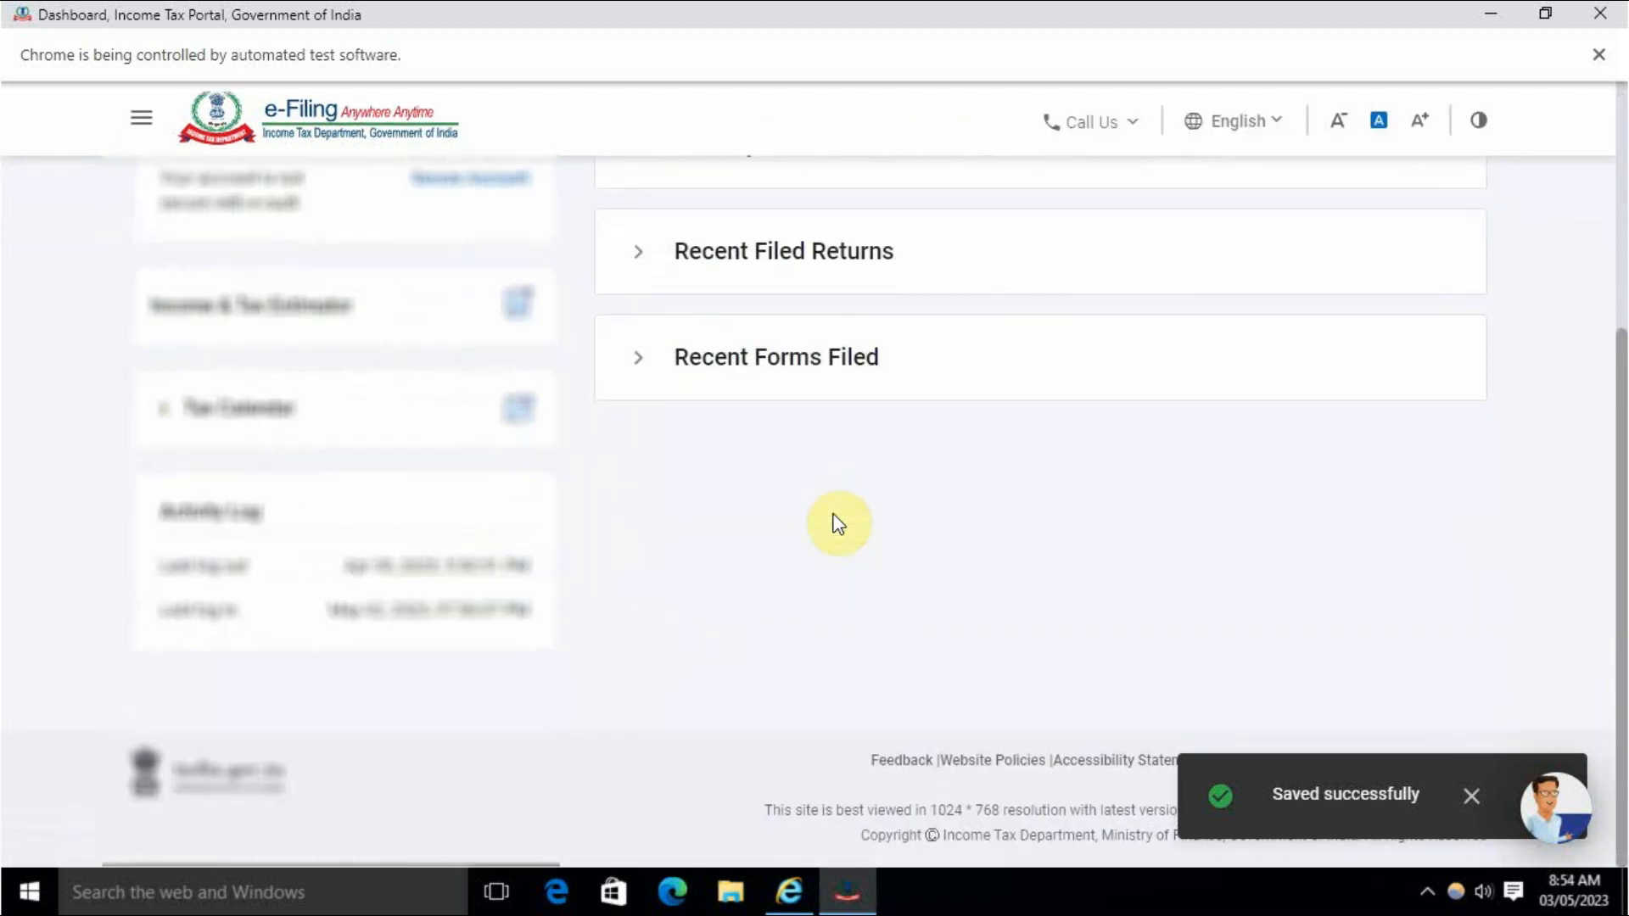